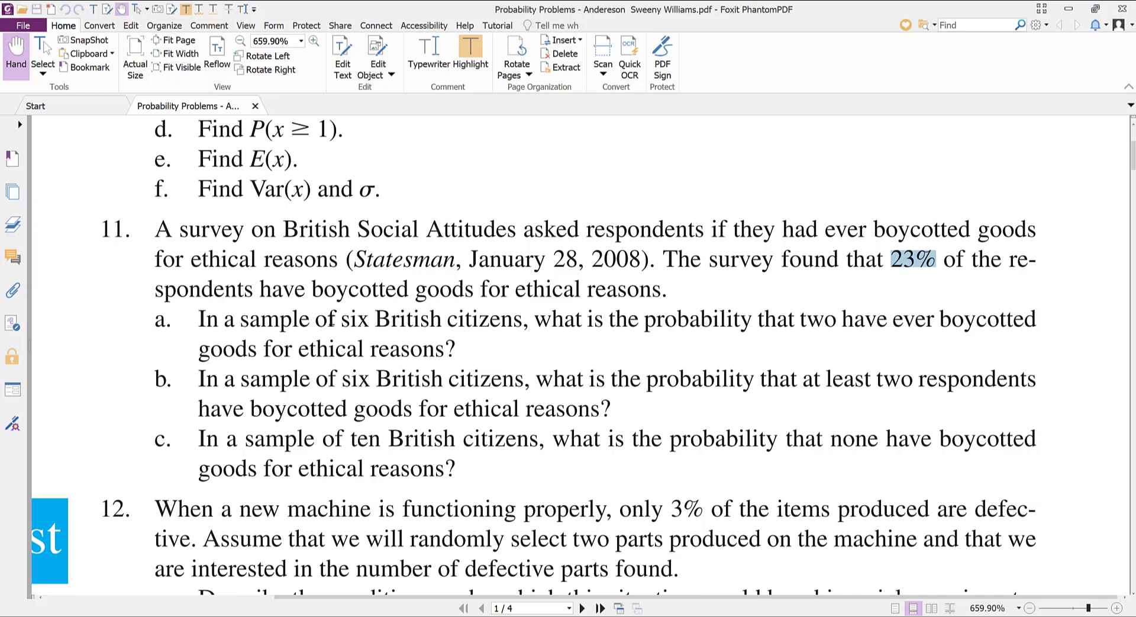
Examine the sample size and number of boycotters asked about in part a of problem 11
{"action": "left_click_drag", "start_coordinate": [342, 320], "coordinate": [490, 319]}
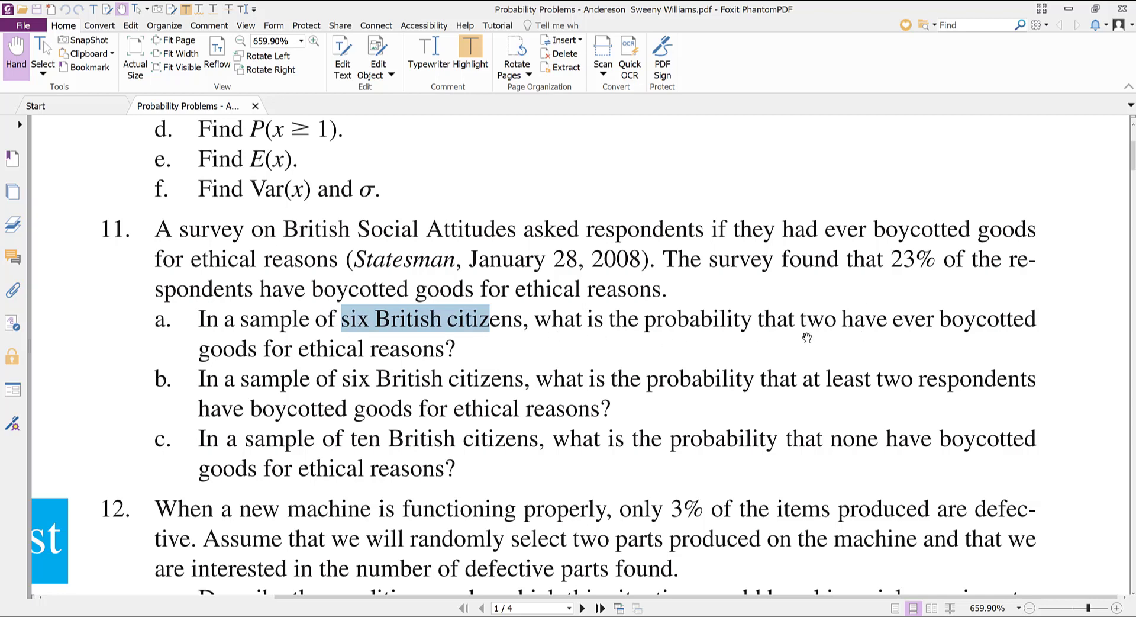
{"action": "left_click", "coordinate": [746, 321]}
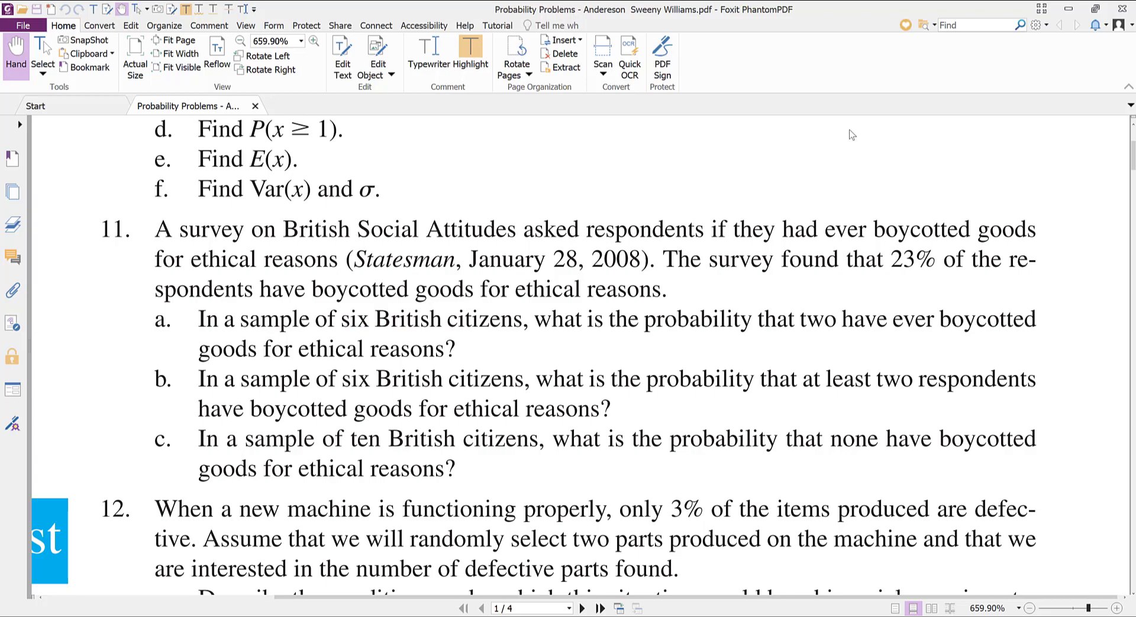
Switch to the Excel solution workbook and format the Problem 11 p values in B3:B5 as percentages
{"action": "key", "text": "alt+Tab"}
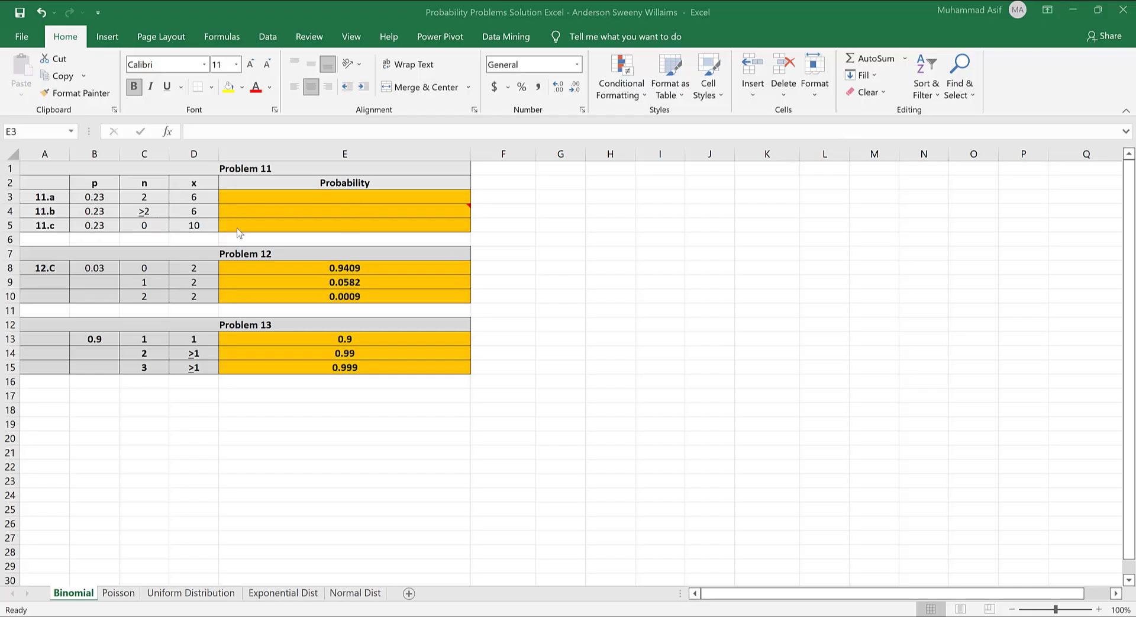
{"action": "scroll", "coordinate": [375, 213], "scroll_direction": "up", "scroll_amount": 3}
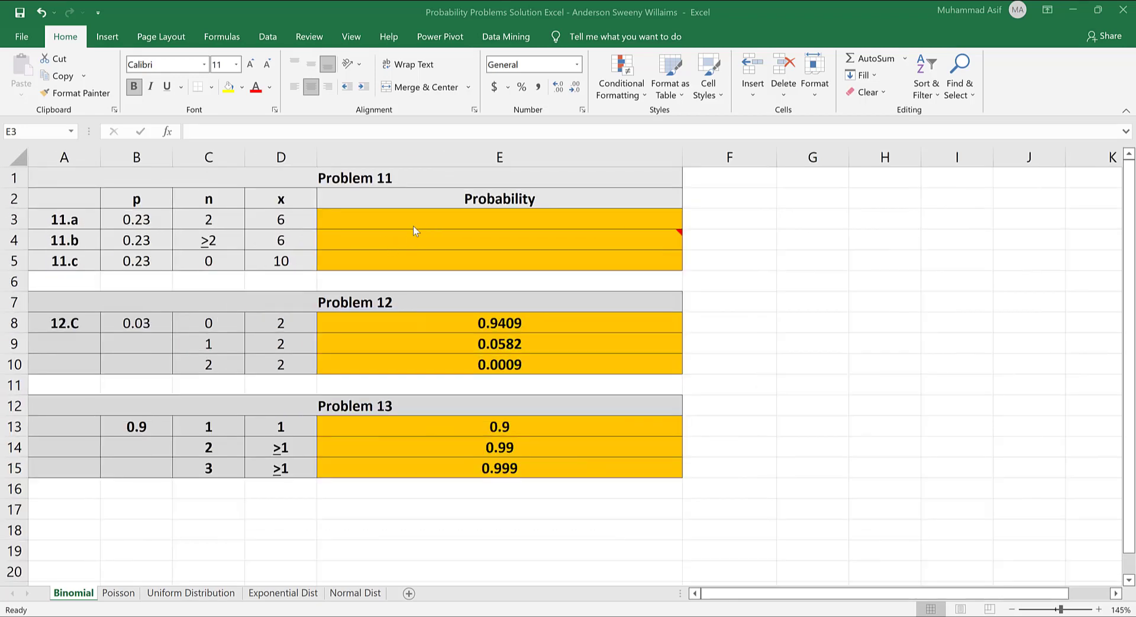
{"action": "left_click", "coordinate": [360, 225]}
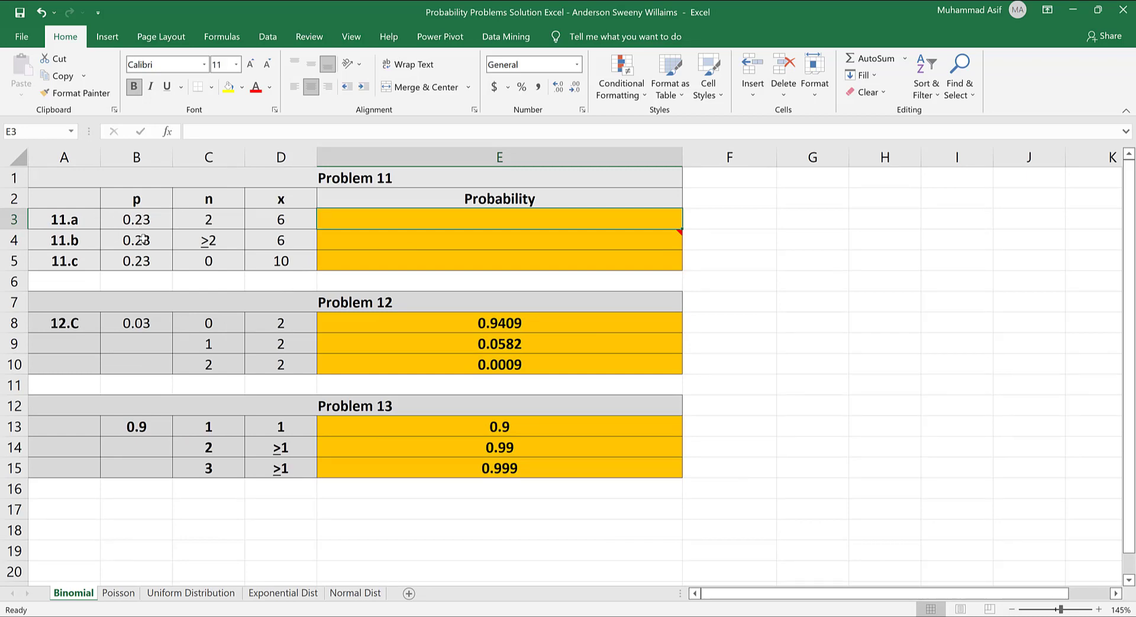
{"action": "left_click_drag", "start_coordinate": [143, 220], "coordinate": [144, 265]}
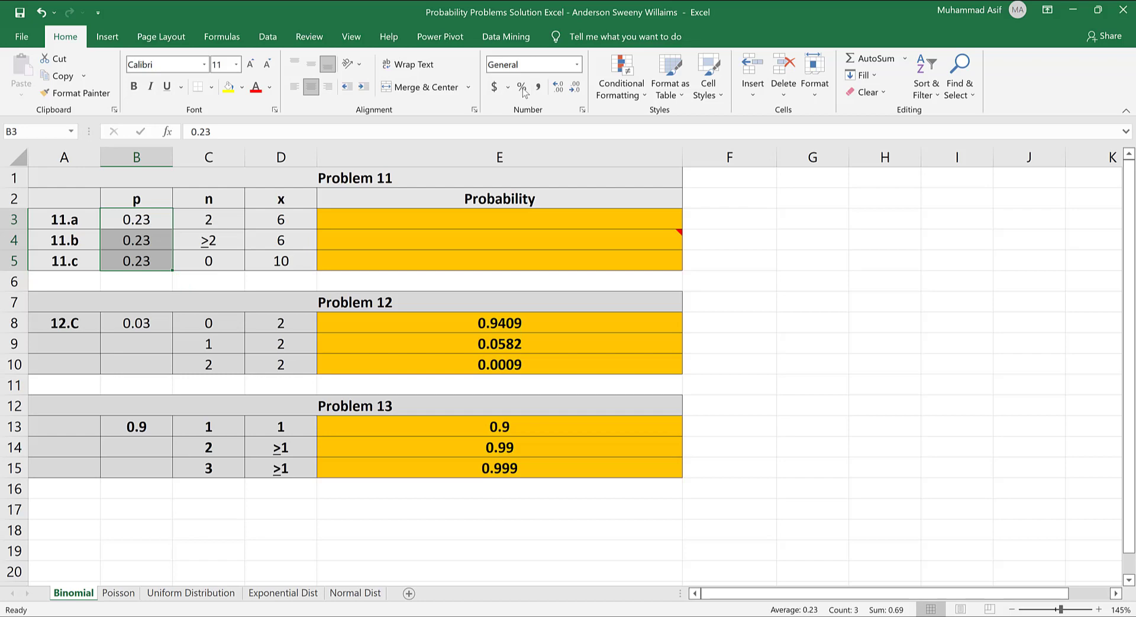
{"action": "left_click", "coordinate": [521, 87]}
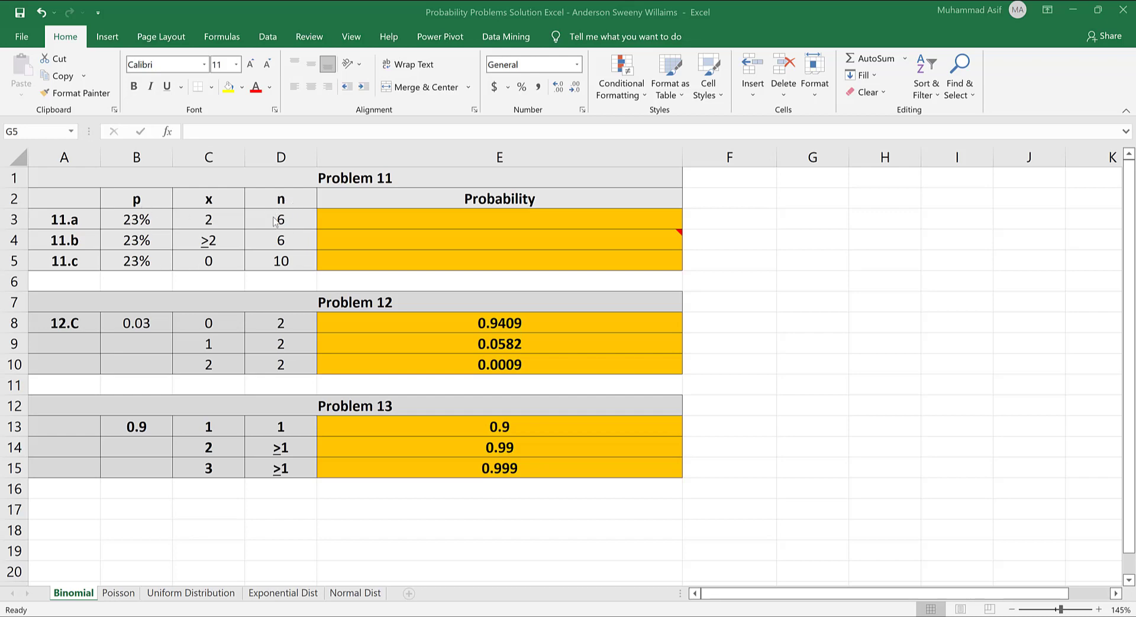
Calculate the 11.a probability in E3 with =BINOM.DIST(C3, D3, B3, FALSE)
{"action": "left_click", "coordinate": [345, 219]}
{"action": "left_click", "coordinate": [354, 220]}
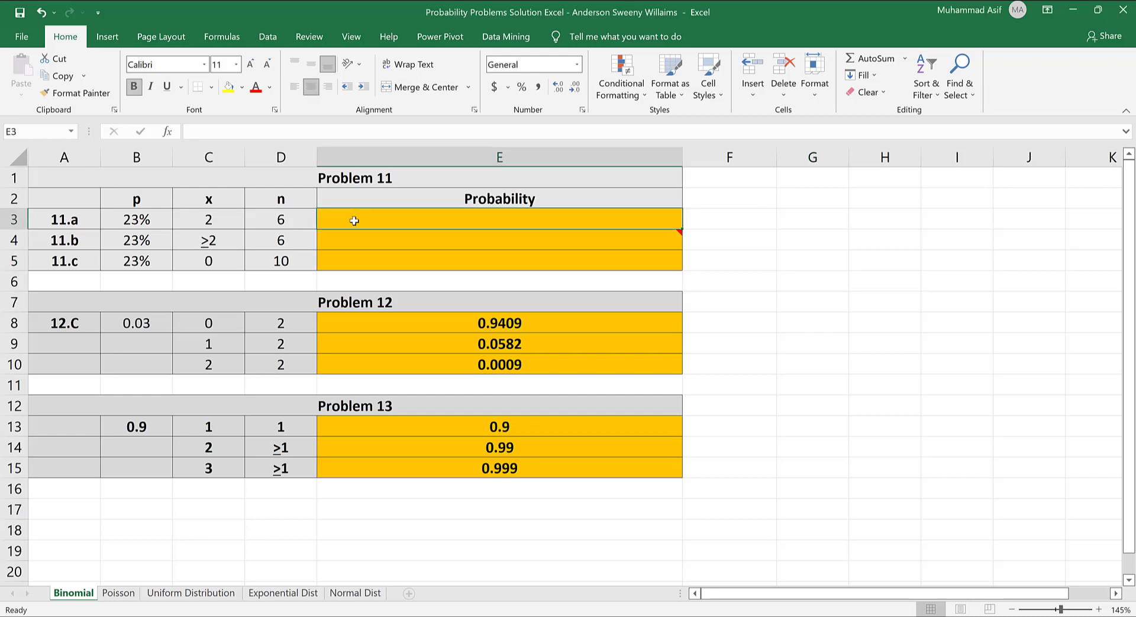
{"action": "type", "text": "="}
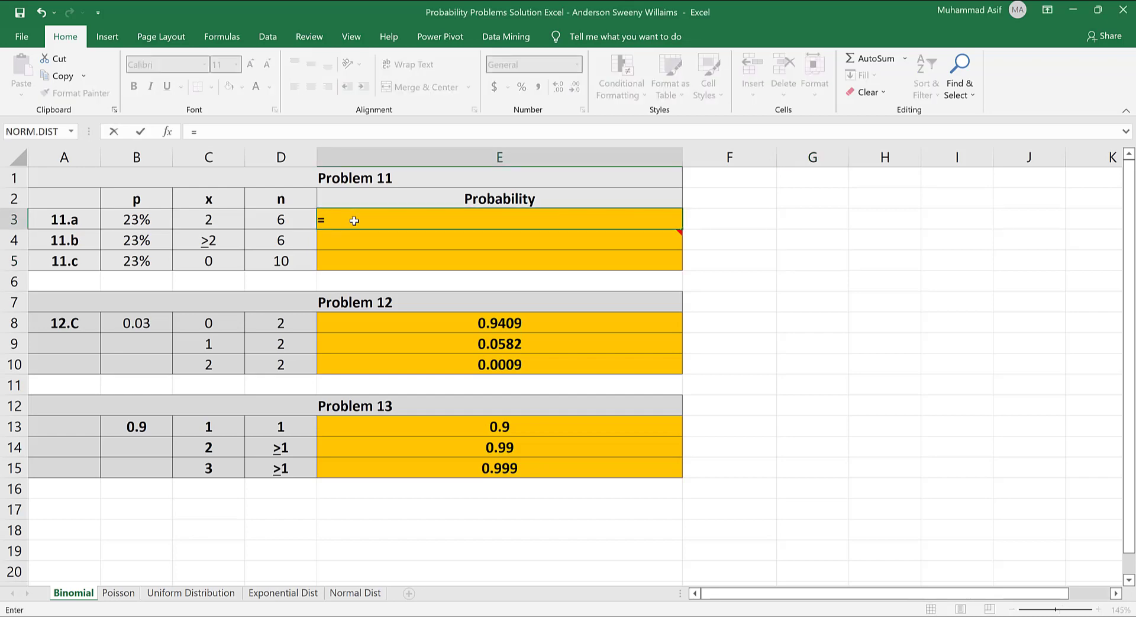
{"action": "type", "text": "bino"}
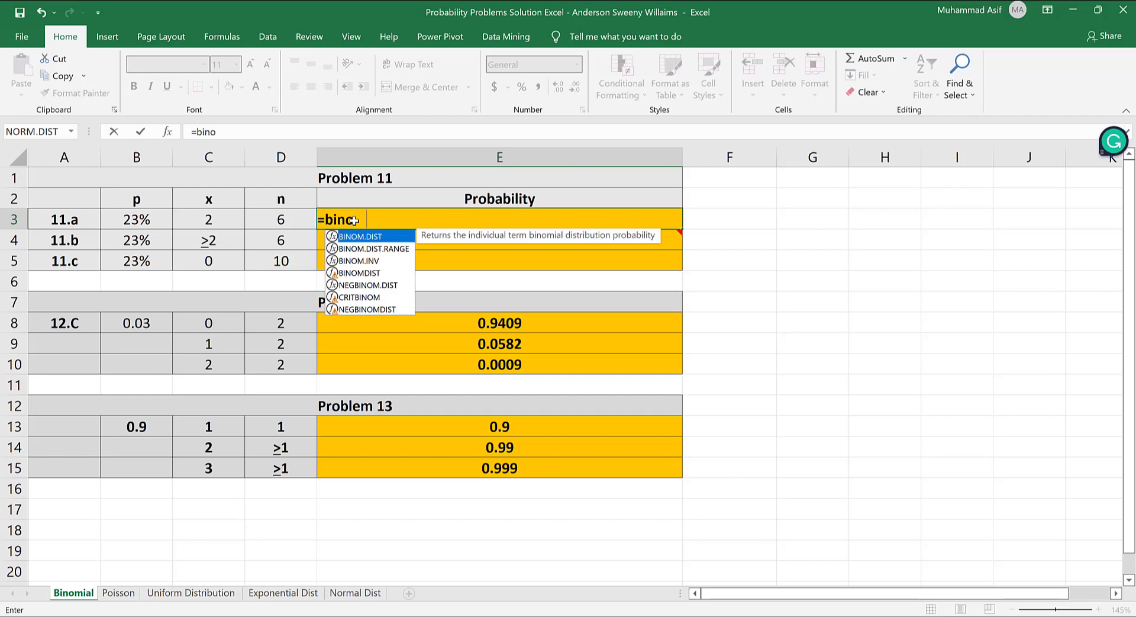
{"action": "type", "text": "m.dist("}
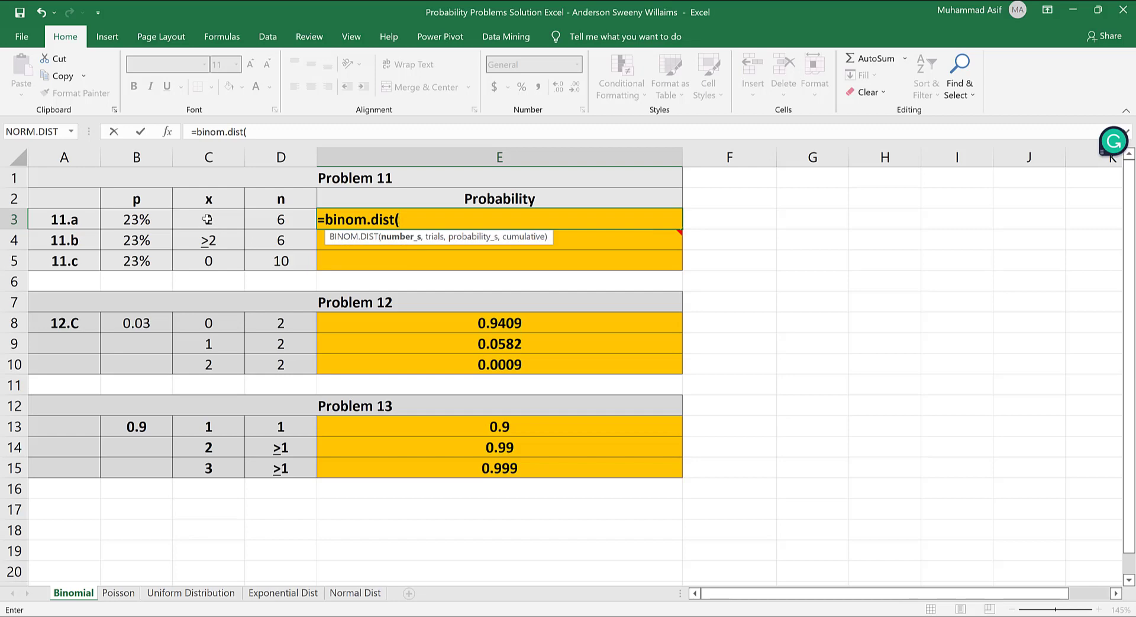
{"action": "left_click", "coordinate": [207, 219]}
{"action": "type", "text": ","}
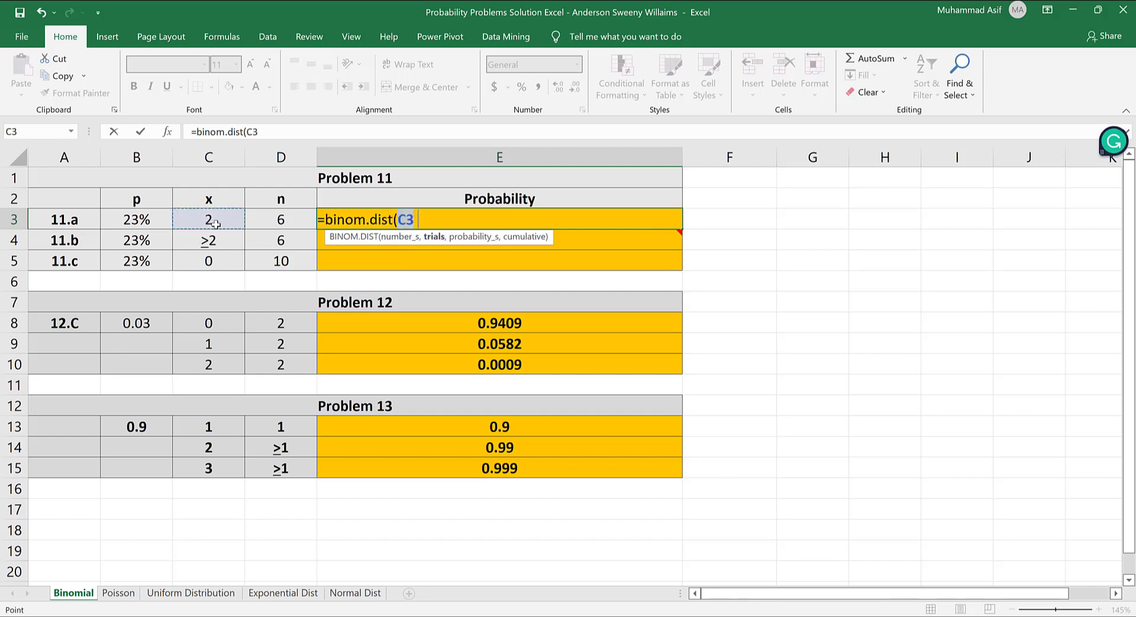
{"action": "left_click", "coordinate": [279, 218]}
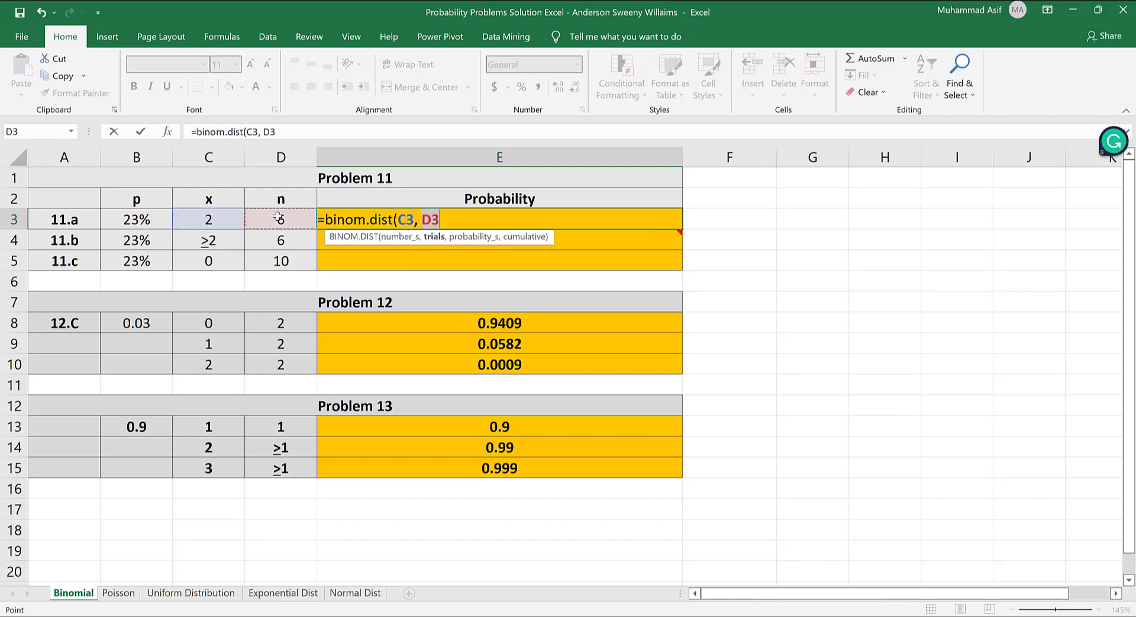
{"action": "type", "text": ","}
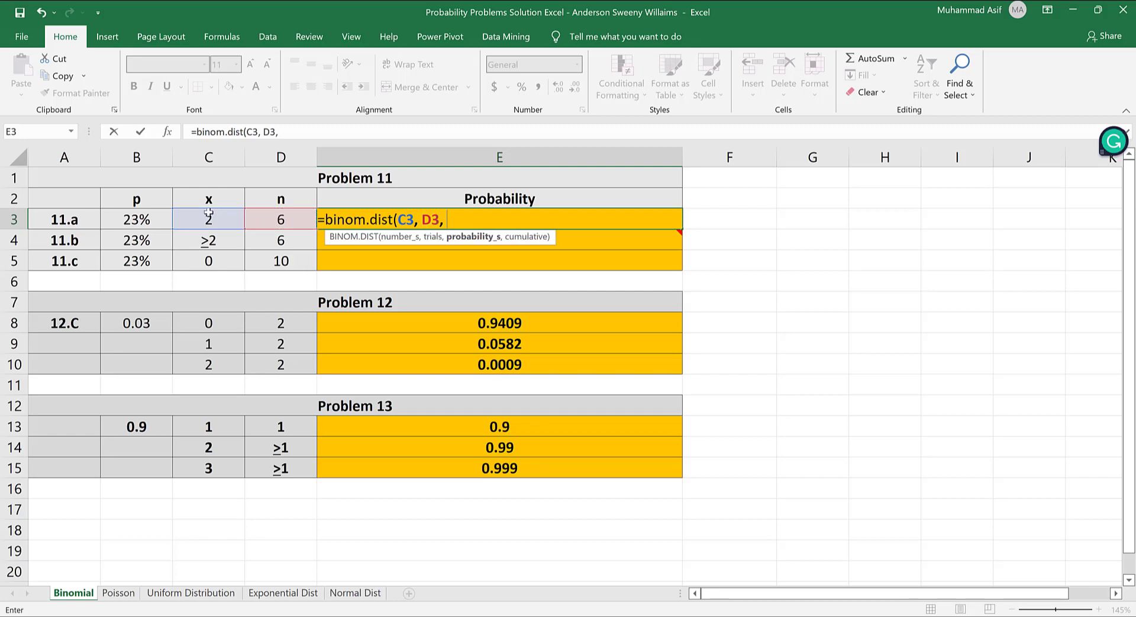
{"action": "left_click", "coordinate": [145, 218]}
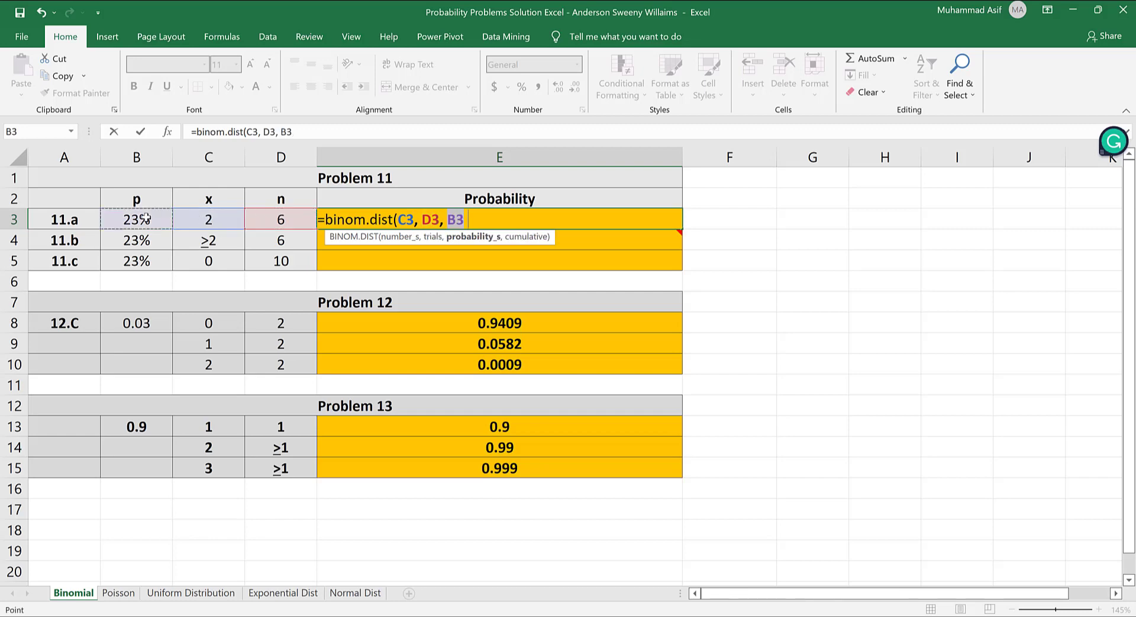
{"action": "type", "text": ","}
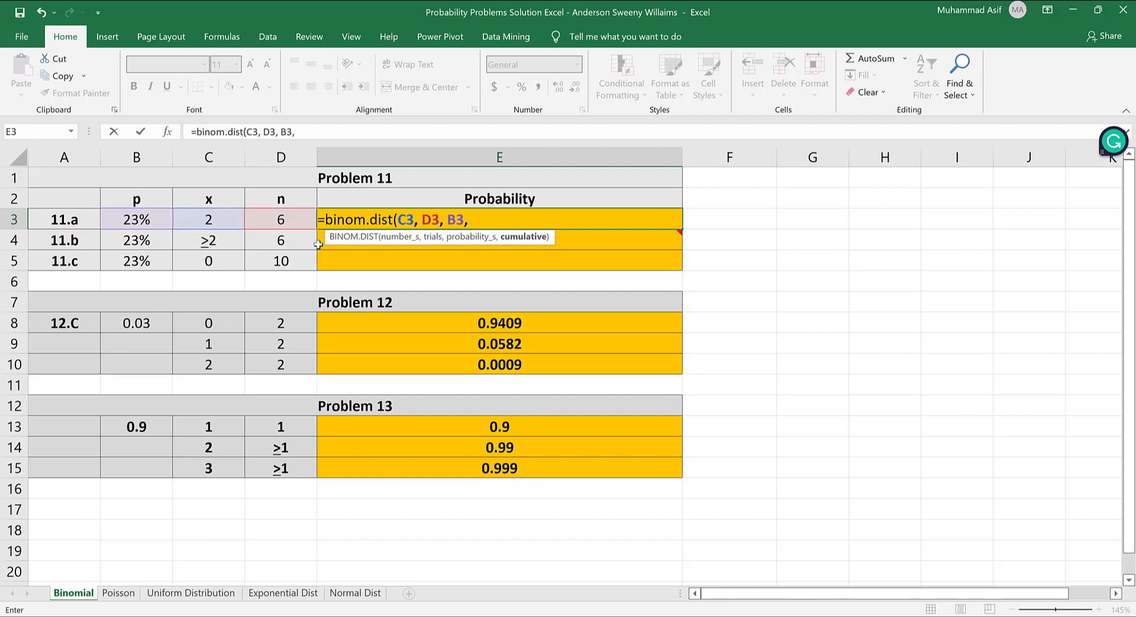
{"action": "mouse_move", "coordinate": [318, 244]}
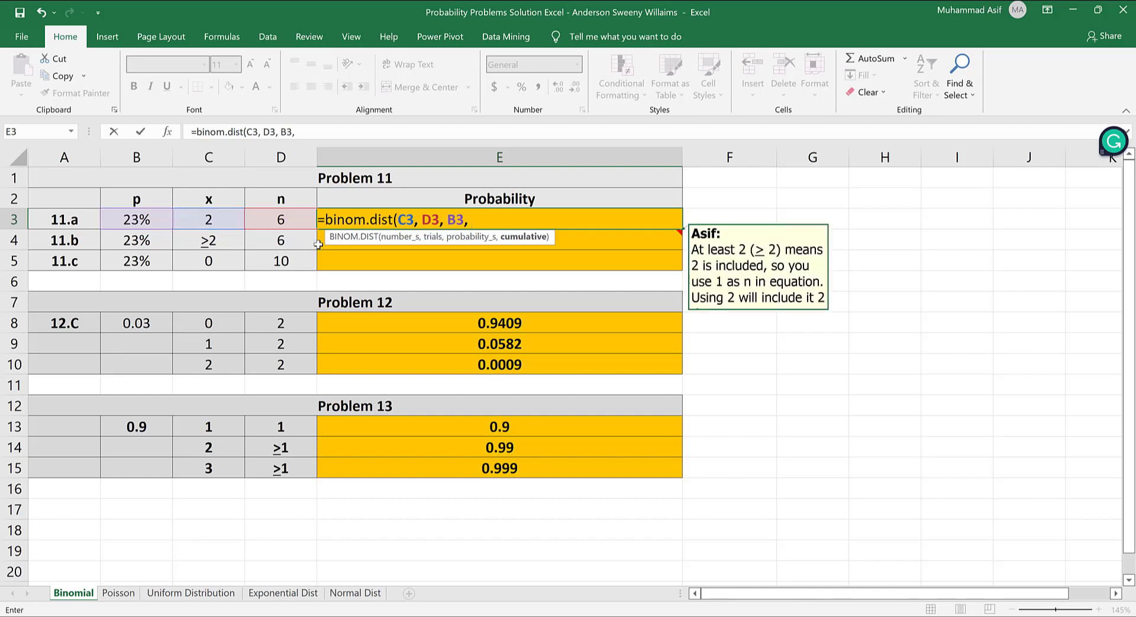
{"action": "type", "text": "F"}
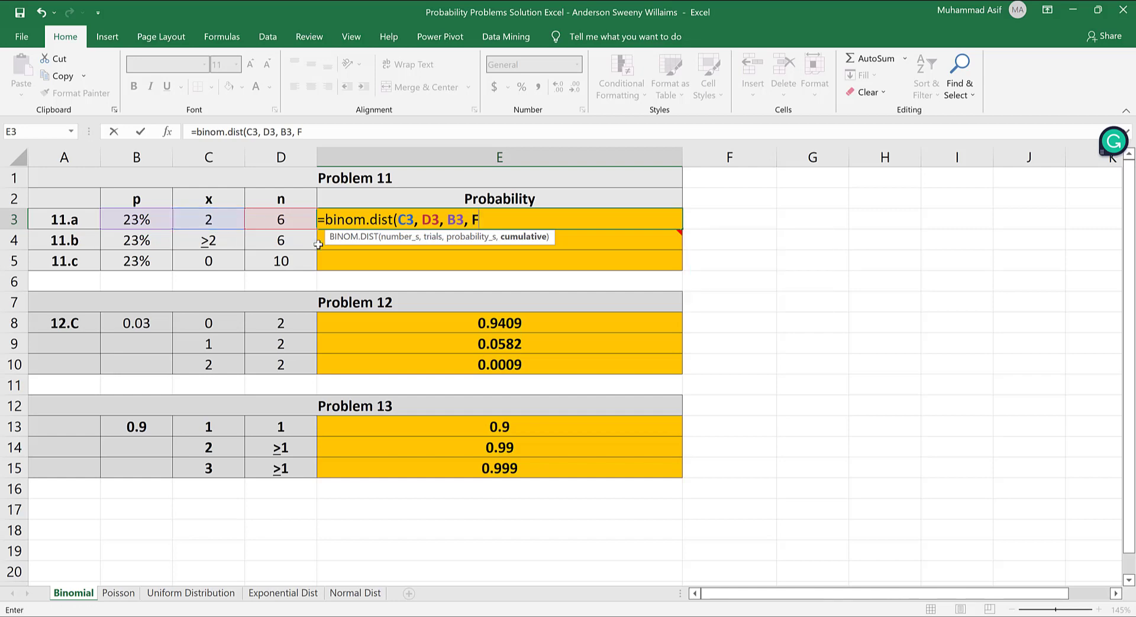
{"action": "type", "text": "ALSE)"}
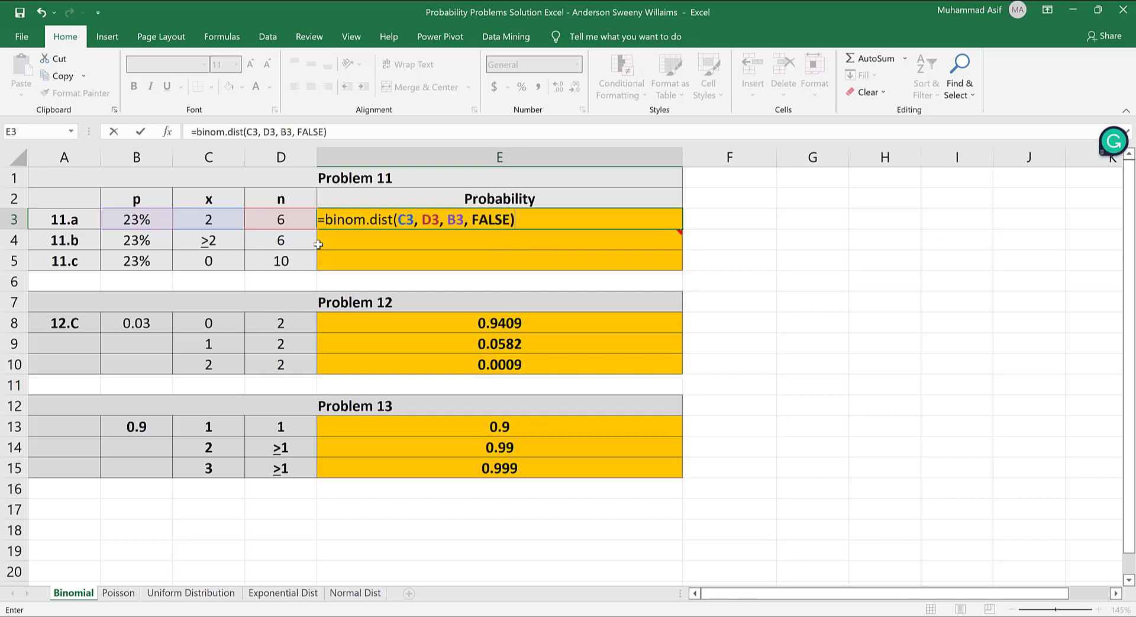
{"action": "key", "text": "Return"}
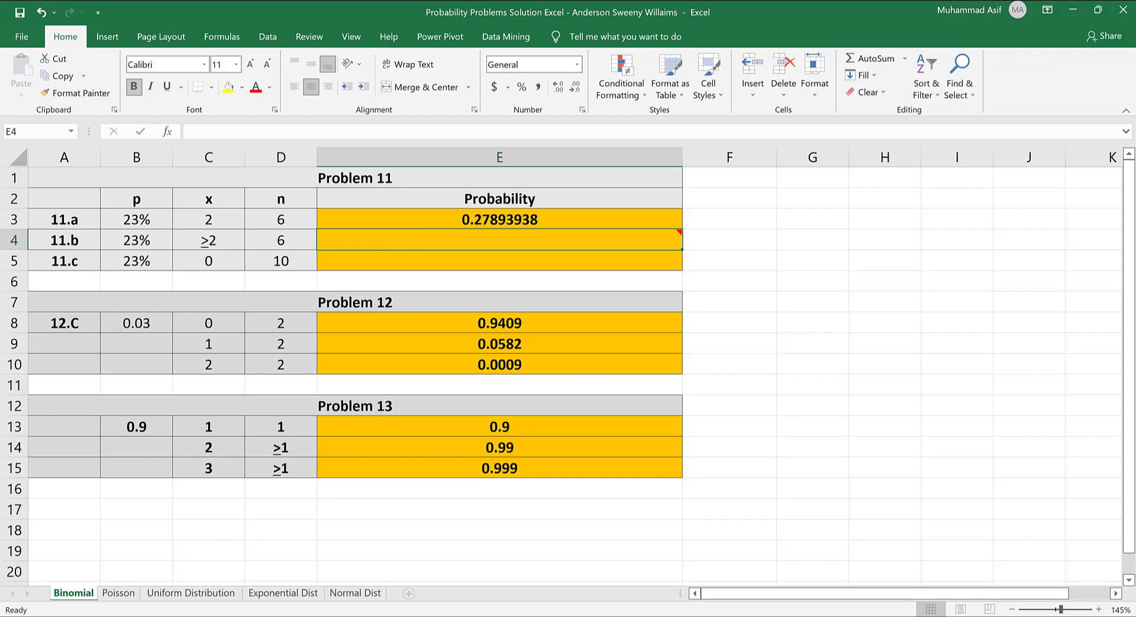
Switch to the problem PDF in Foxit PhantomPDF and examine the "at least two" condition in part b of problem 11
{"action": "key", "text": "alt+Tab"}
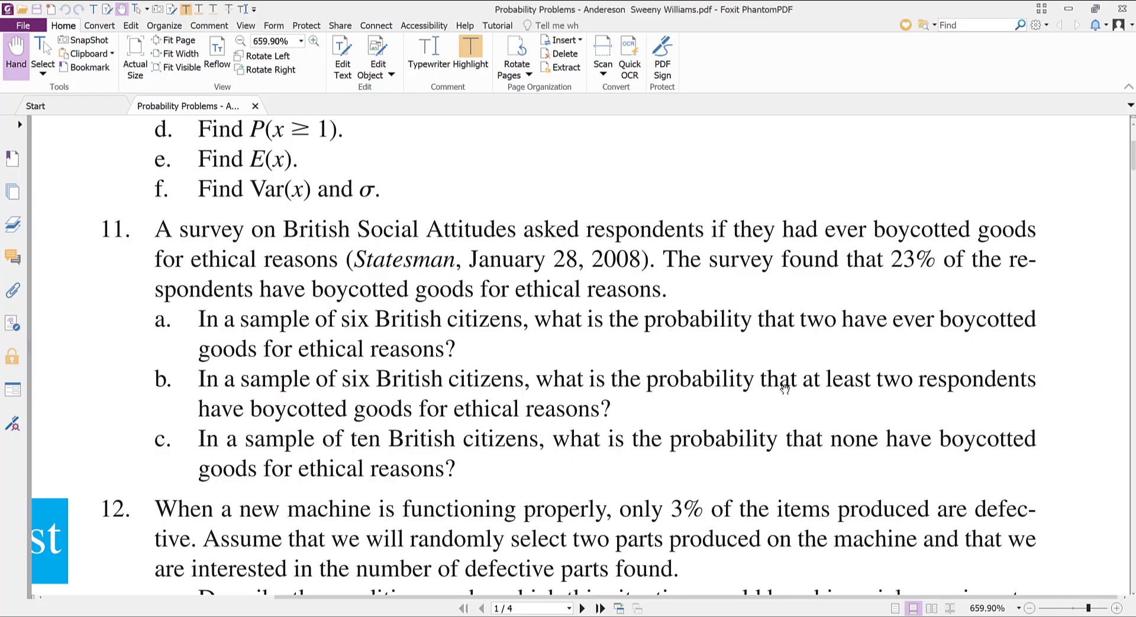
{"action": "left_click_drag", "start_coordinate": [767, 379], "coordinate": [985, 382]}
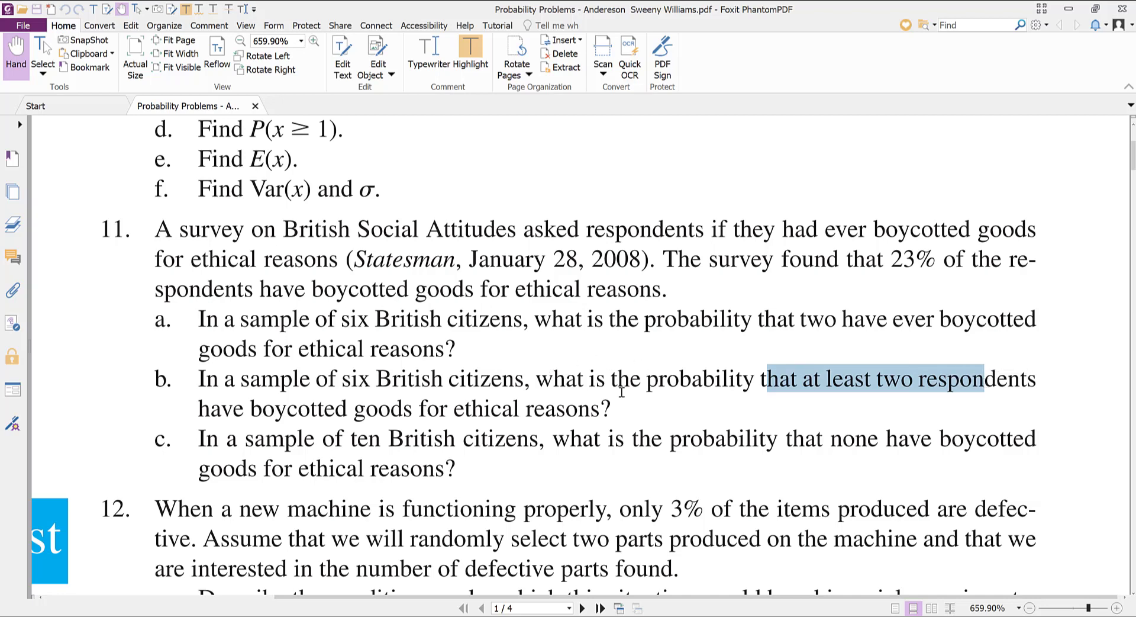
{"action": "left_click", "coordinate": [869, 388]}
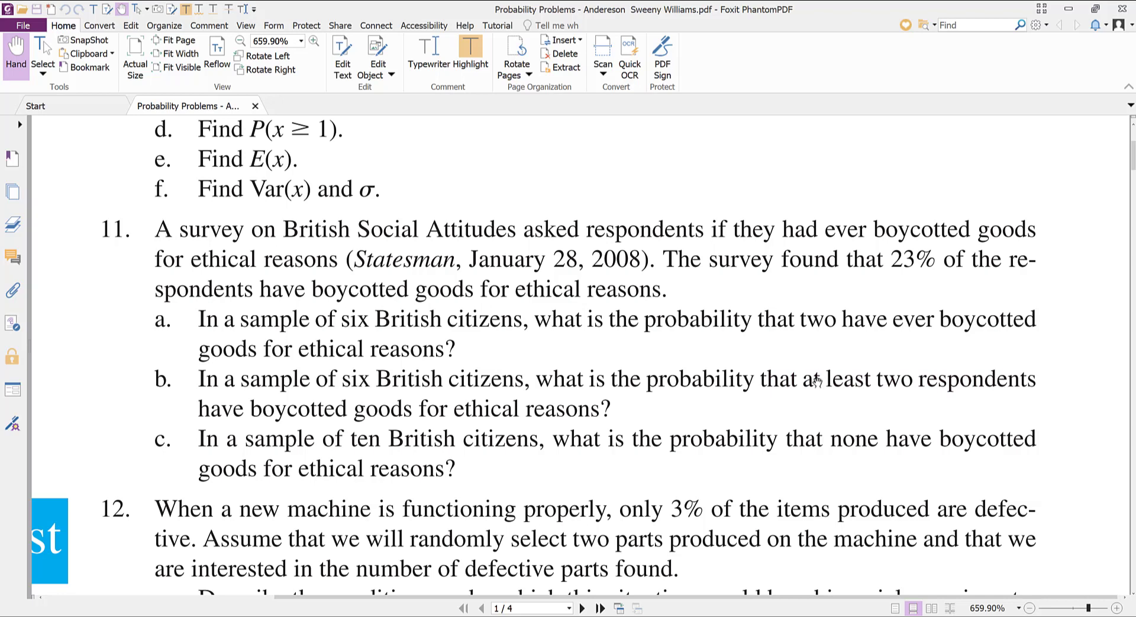
{"action": "left_click_drag", "start_coordinate": [803, 383], "coordinate": [915, 385]}
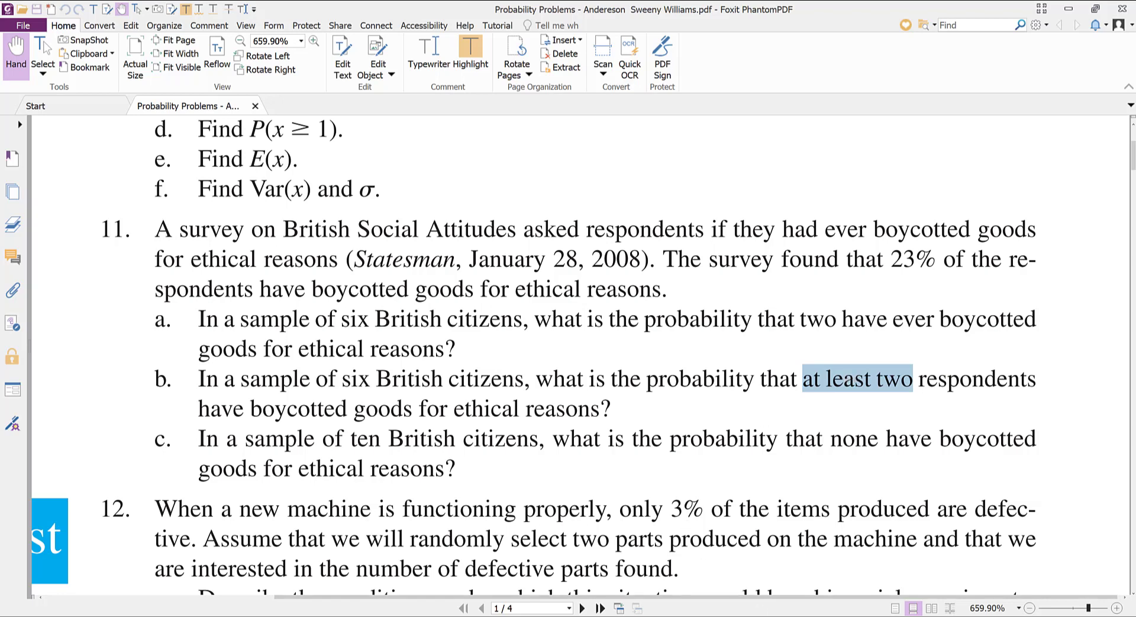
Switch to the Excel solution workbook and calculate the 11.b probability in E4 with =1-(BINOM.DIST(1, 6, 0.23, TRUE))
{"action": "key", "text": "alt+Tab"}
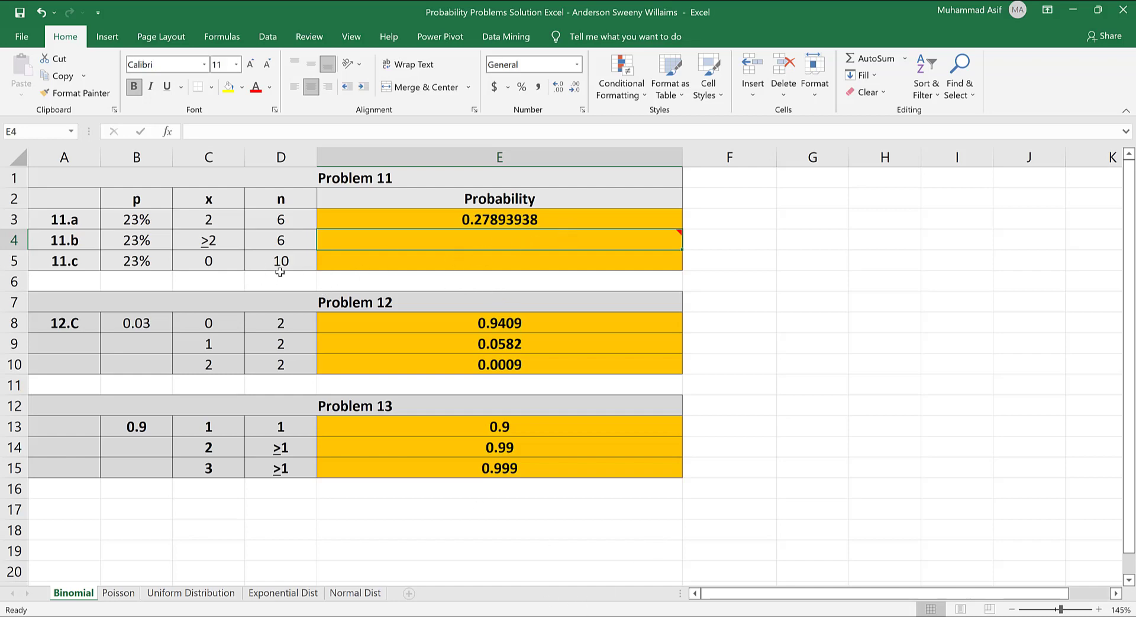
{"action": "left_click", "coordinate": [849, 126]}
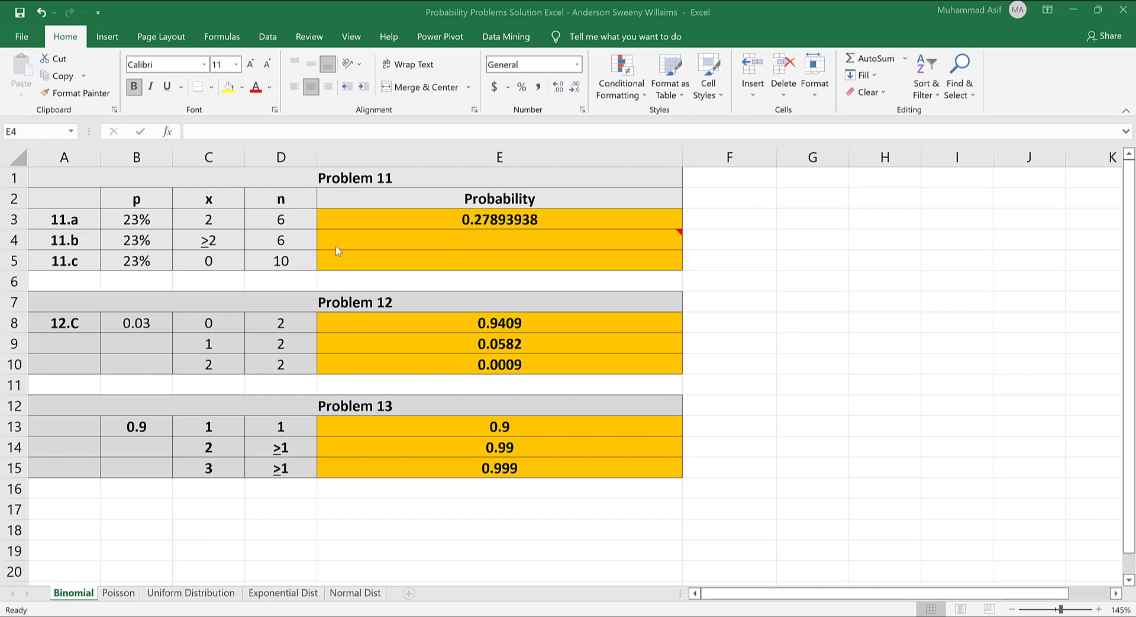
{"action": "left_click", "coordinate": [373, 241]}
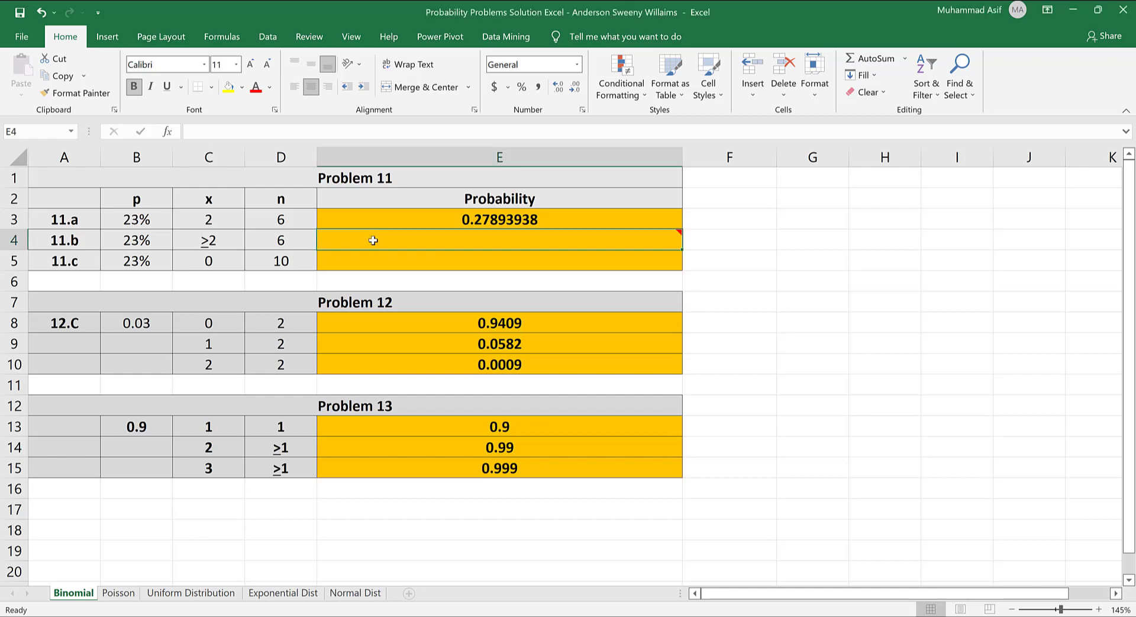
{"action": "mouse_move", "coordinate": [373, 240]}
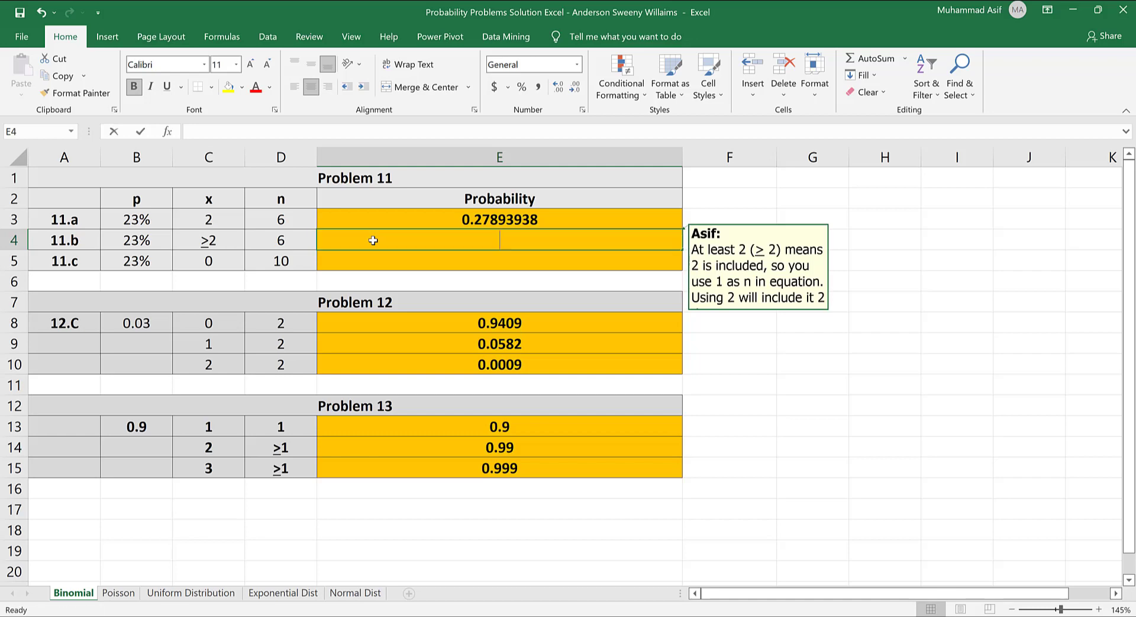
{"action": "type", "text": "=1"}
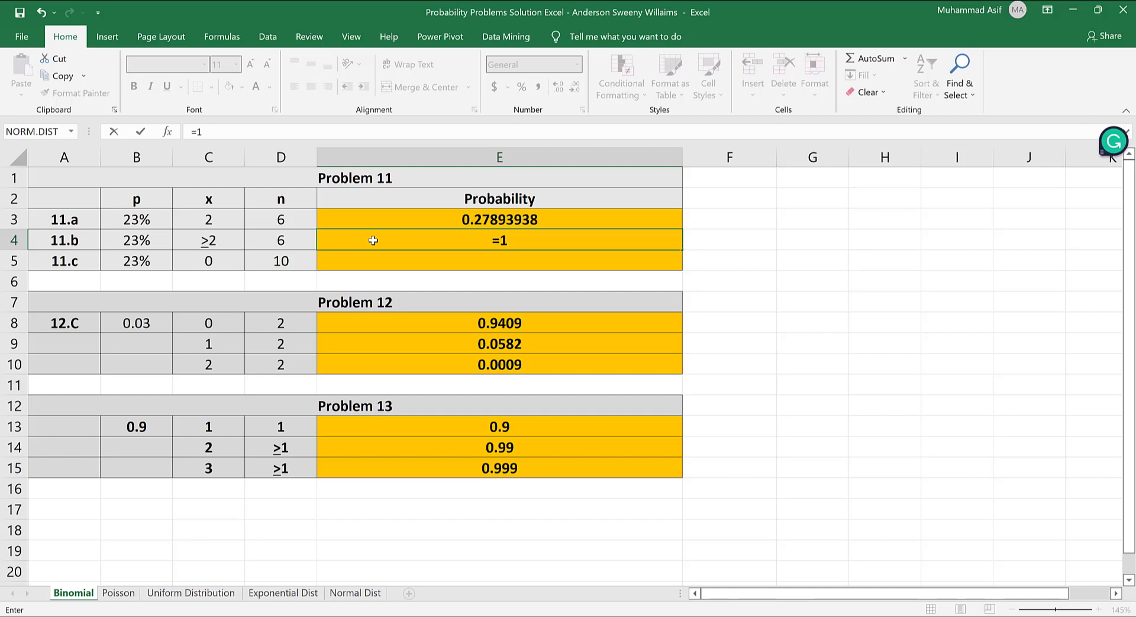
{"action": "type", "text": "-(BI"}
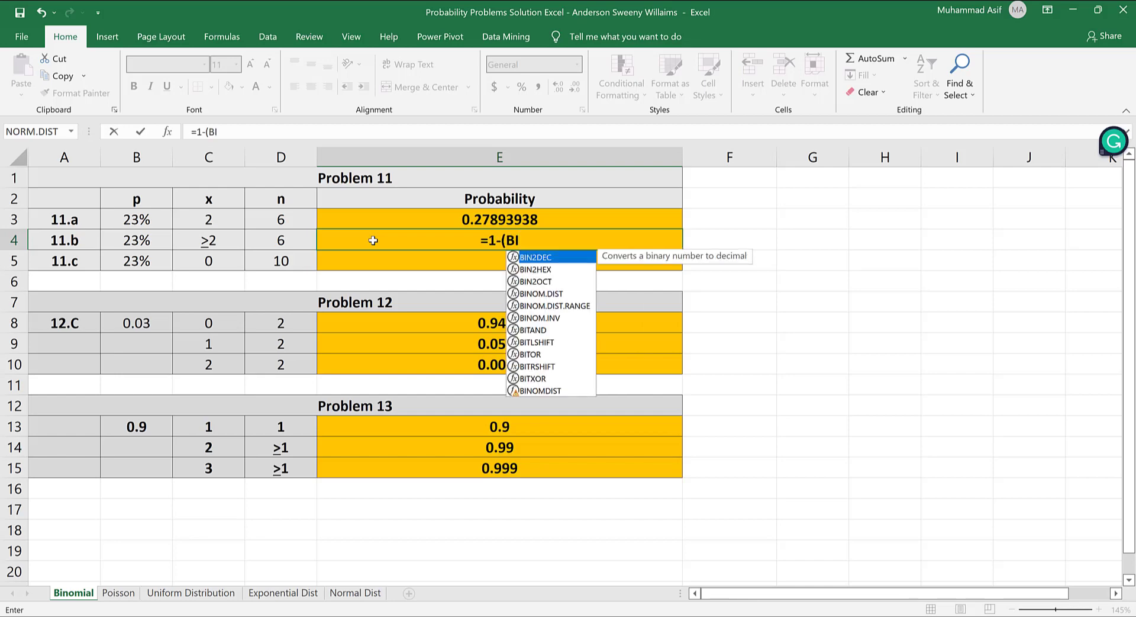
{"action": "type", "text": "NOM.DI"}
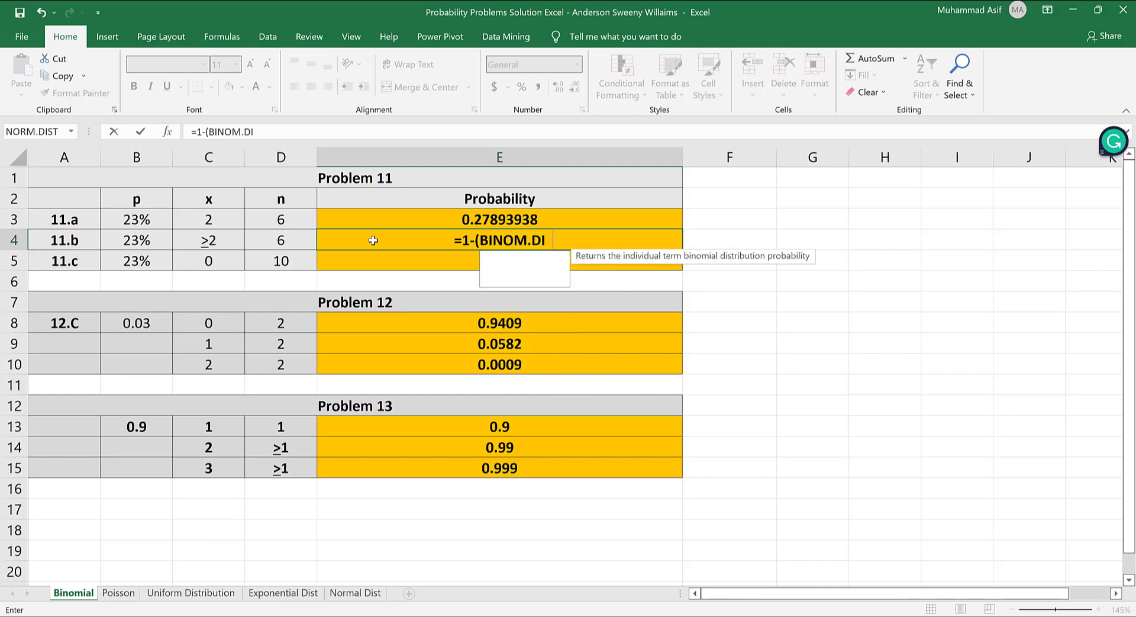
{"action": "type", "text": "ST("}
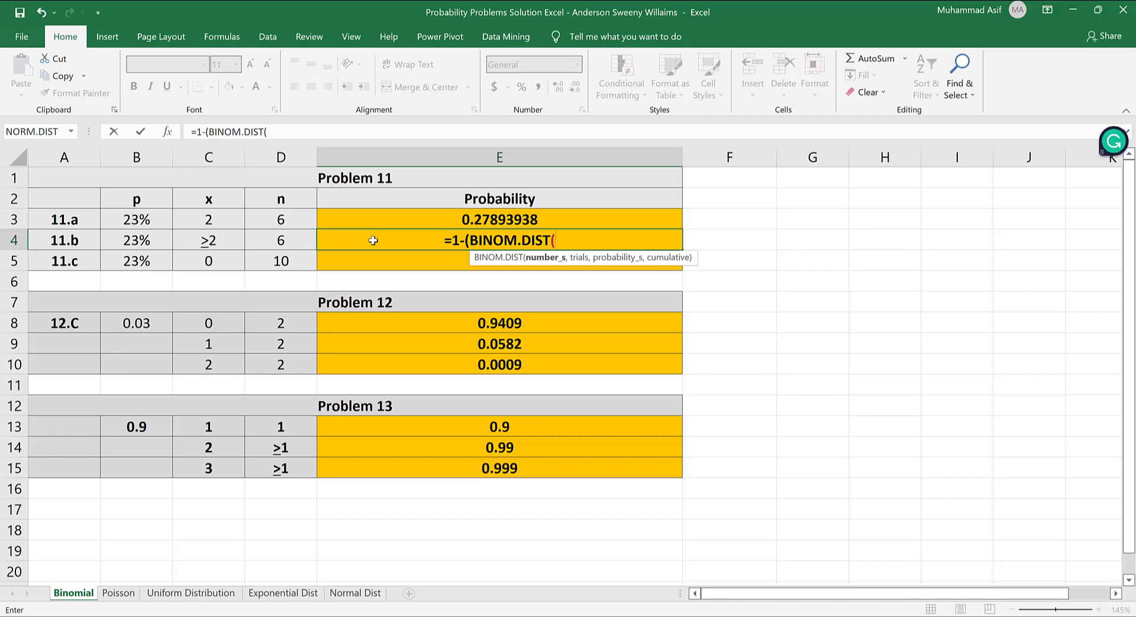
{"action": "type", "text": "1"}
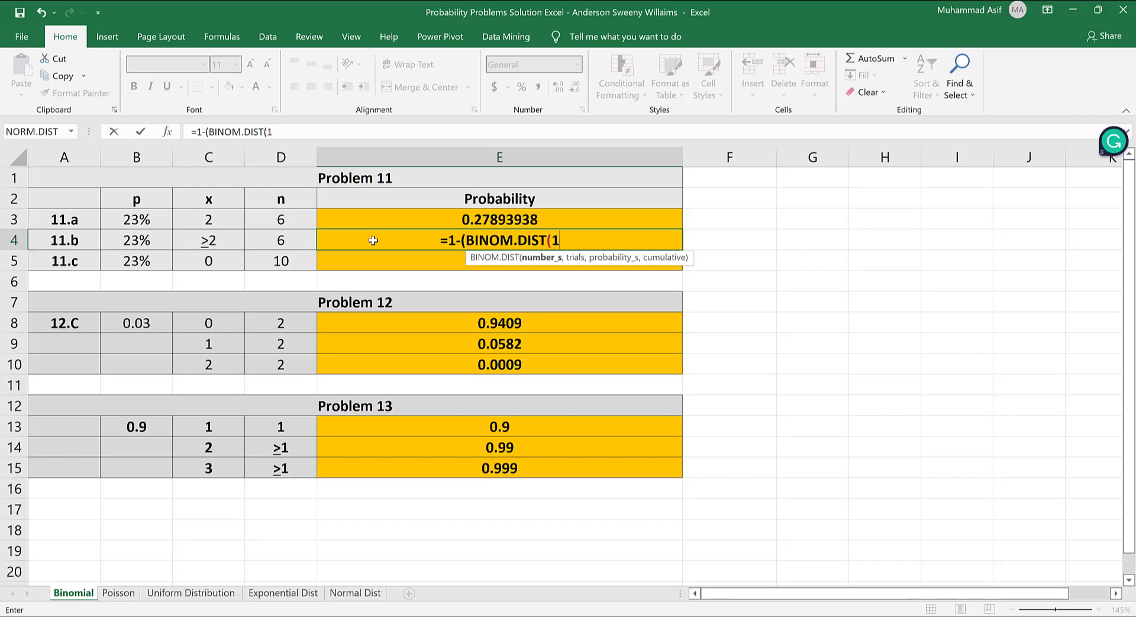
{"action": "type", "text": ", 6"}
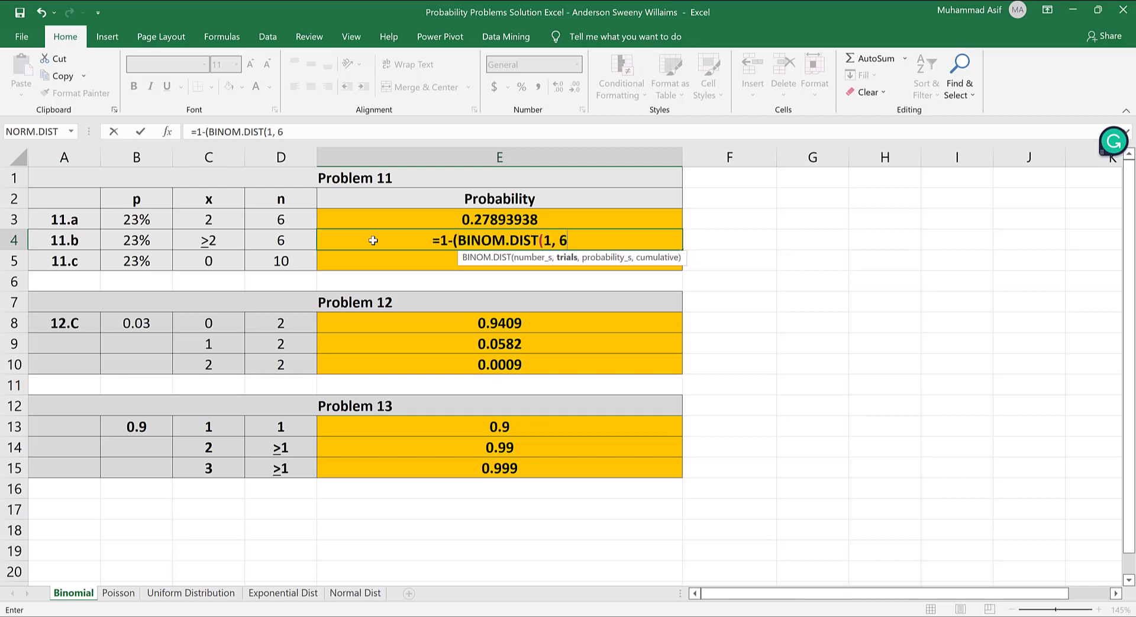
{"action": "type", "text": ", 0"}
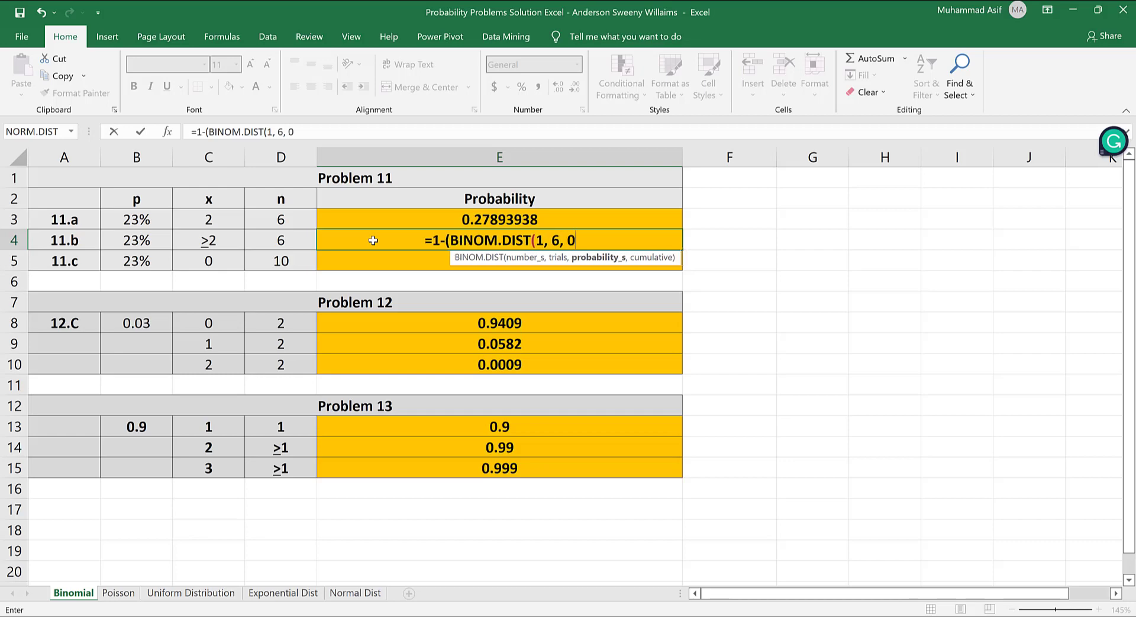
{"action": "type", "text": ".23,"}
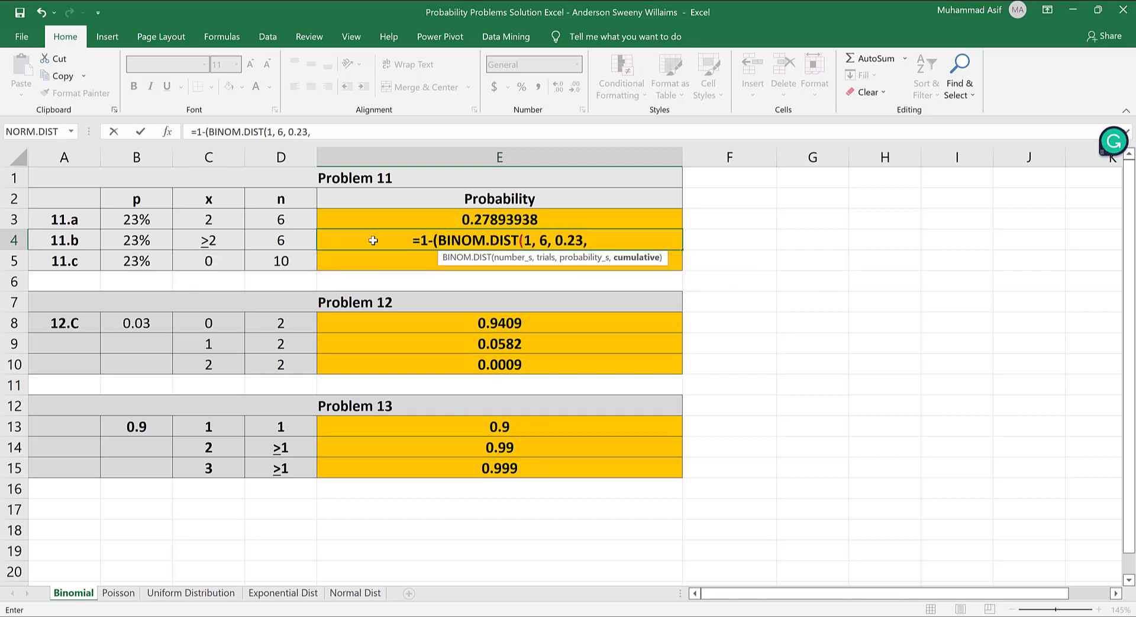
{"action": "type", "text": " TR"}
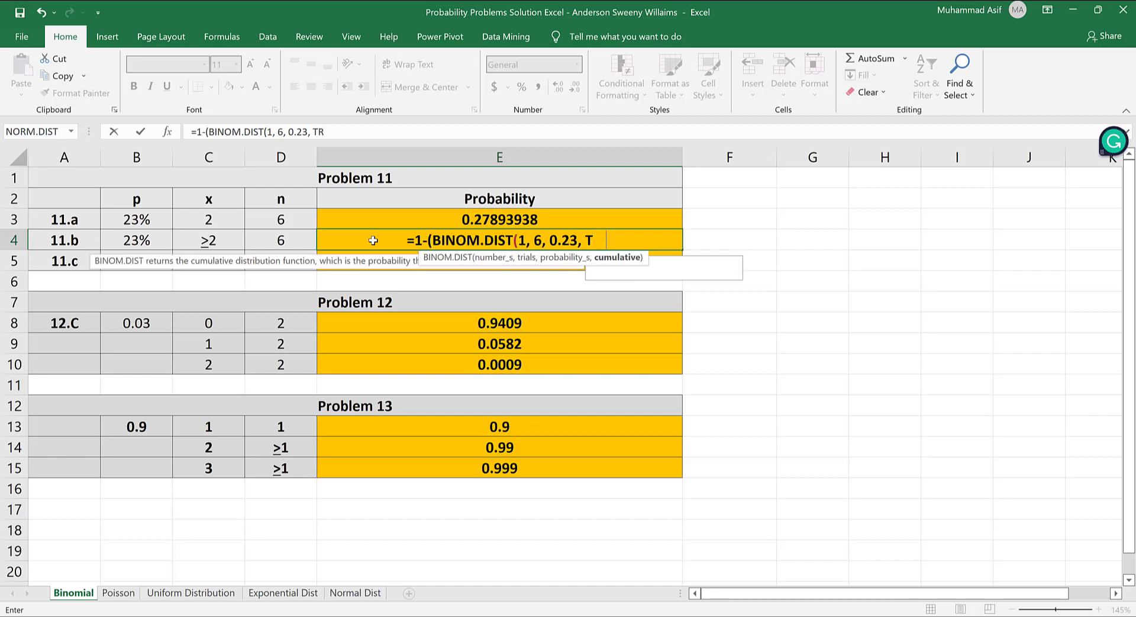
{"action": "key", "text": "Tab"}
{"action": "type", "text": ")"}
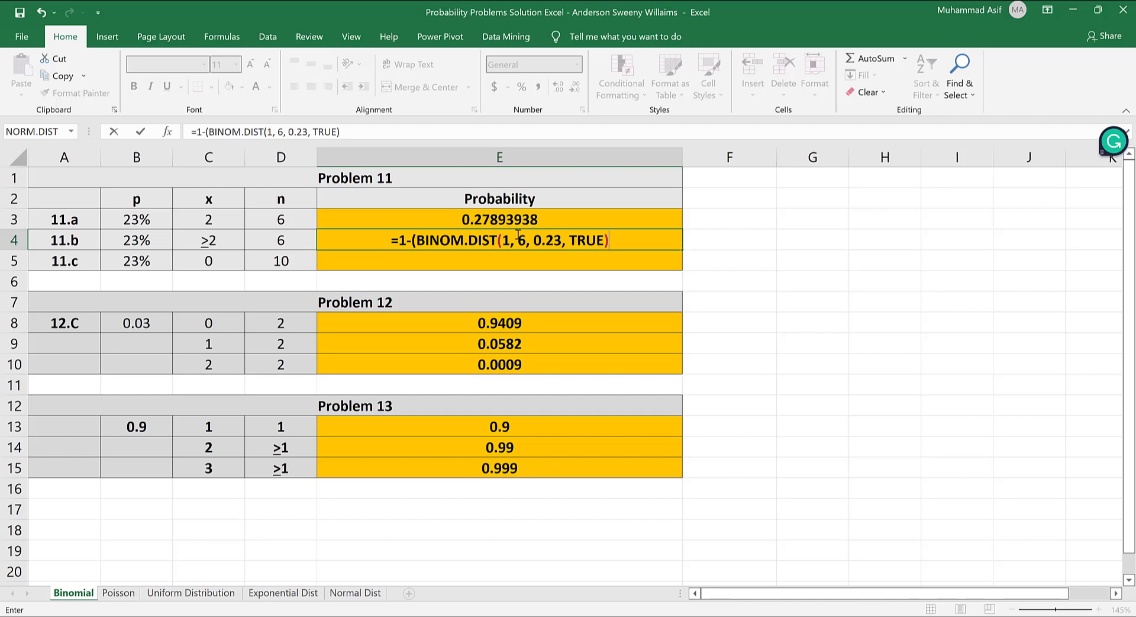
{"action": "mouse_move", "coordinate": [510, 239]}
{"action": "left_click", "coordinate": [402, 246]}
{"action": "key", "text": "Return"}
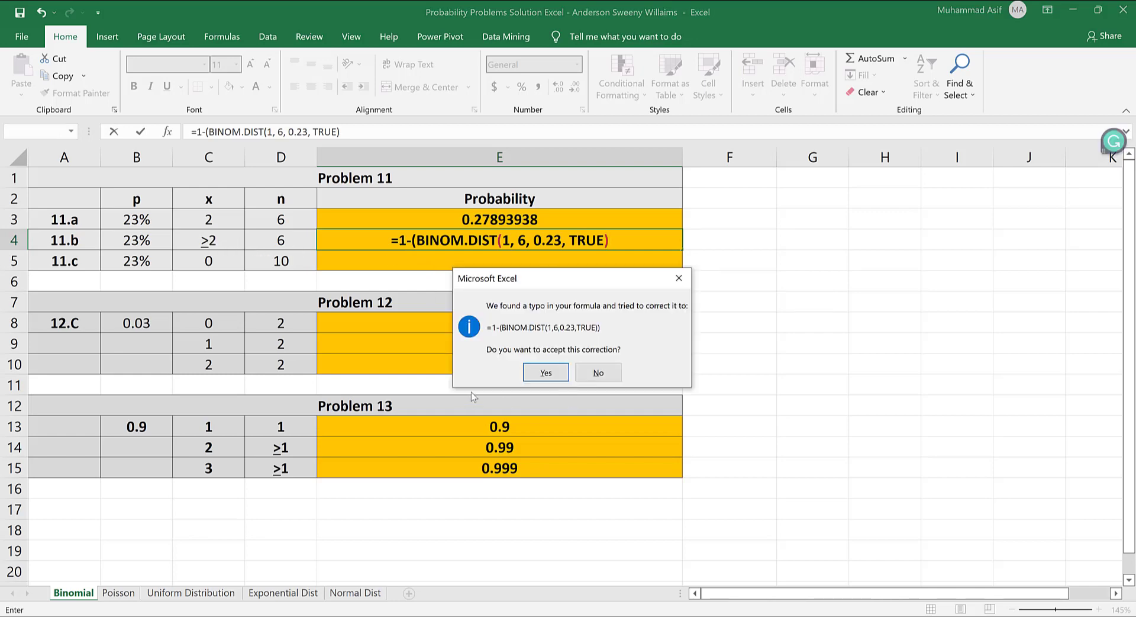
{"action": "left_click", "coordinate": [546, 372]}
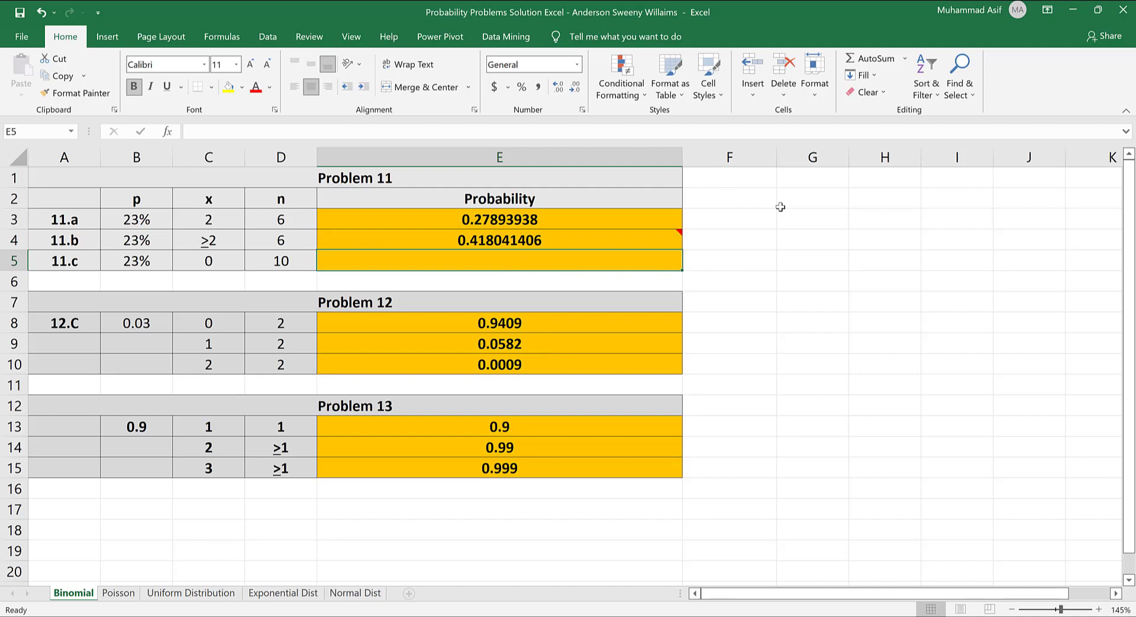
Check the sample size given in part c of problem 11 in the Foxit PhantomPDF document, and return to the Excel workbook
{"action": "key", "text": "alt+Tab"}
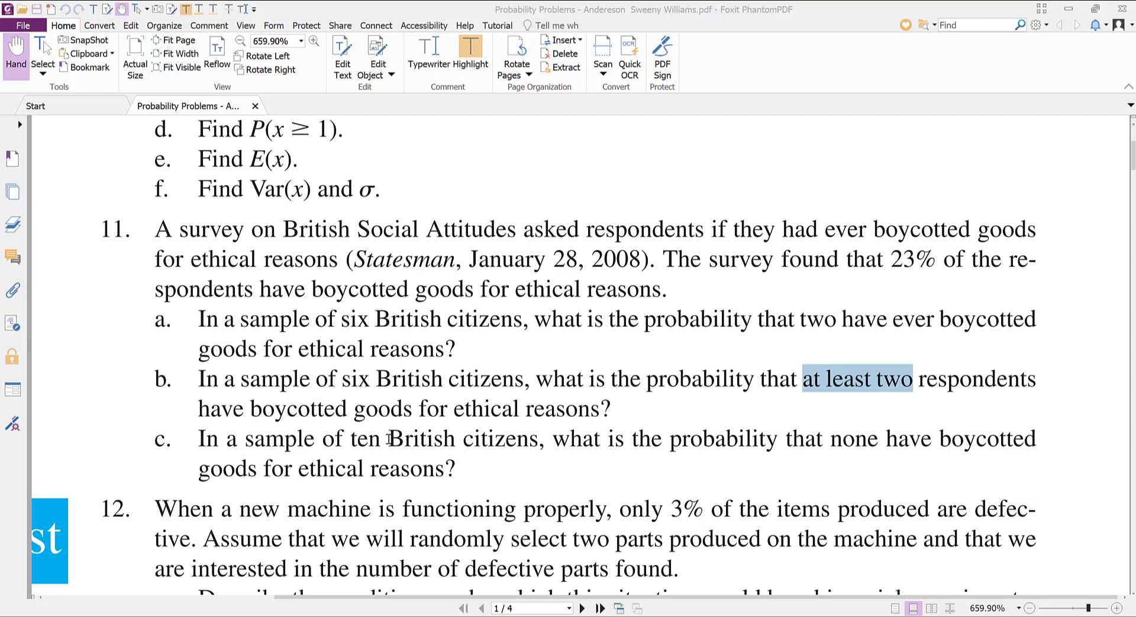
{"action": "left_click_drag", "start_coordinate": [344, 438], "coordinate": [387, 438]}
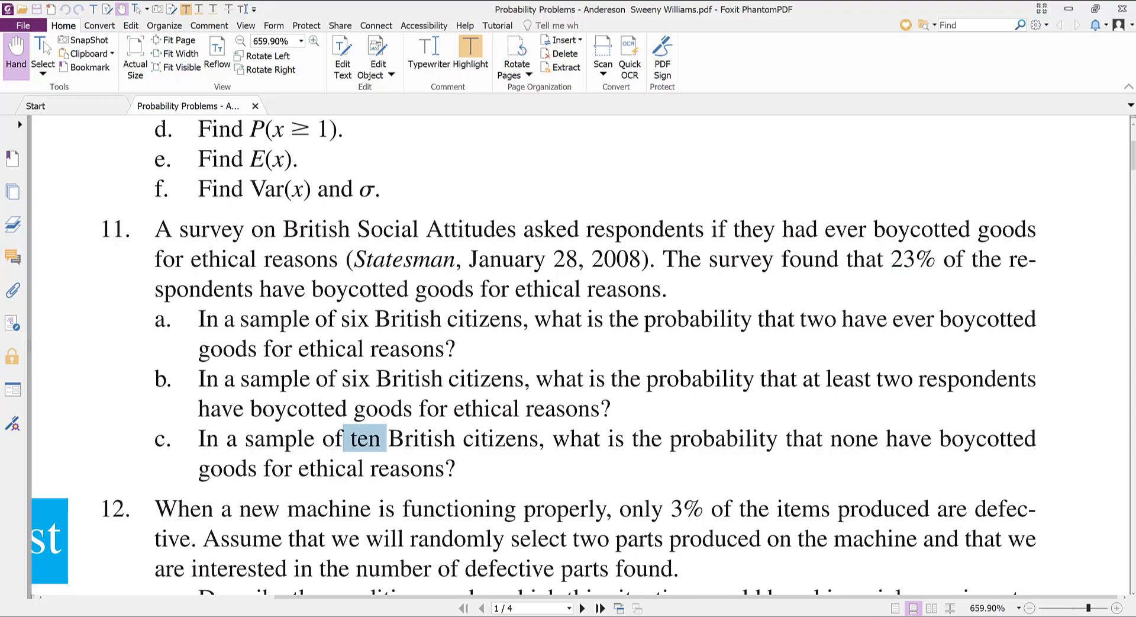
{"action": "key", "text": "alt+Tab"}
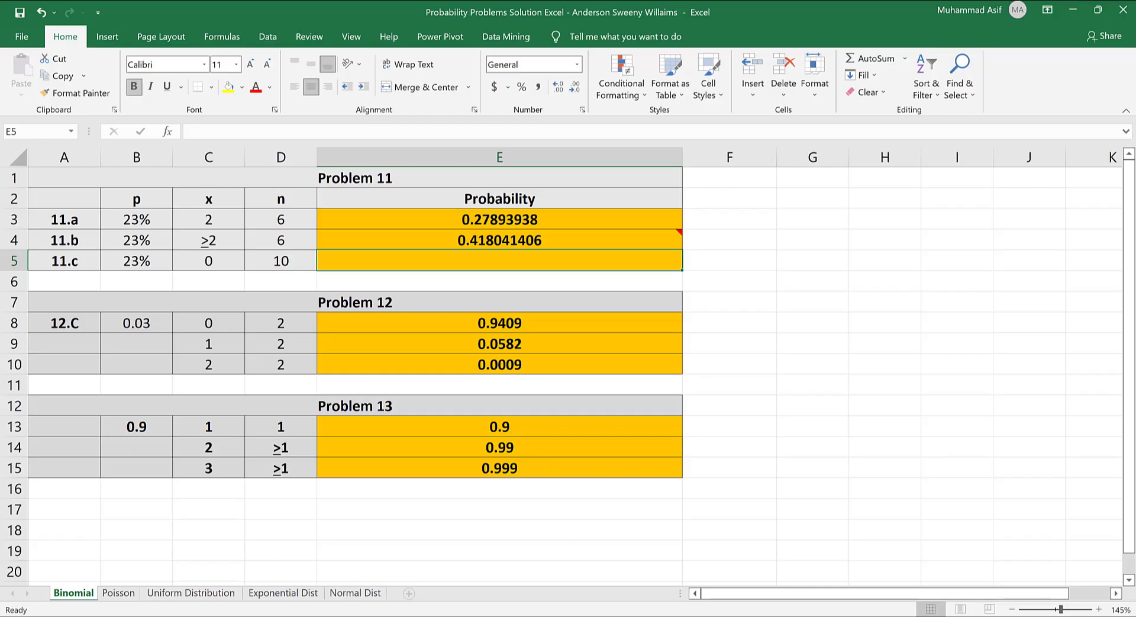
Calculate the 11.c probability in E5 with =BINOM.DIST(0, 10, 0.23, FALSE)
{"action": "key", "text": "F2"}
{"action": "type", "text": "="}
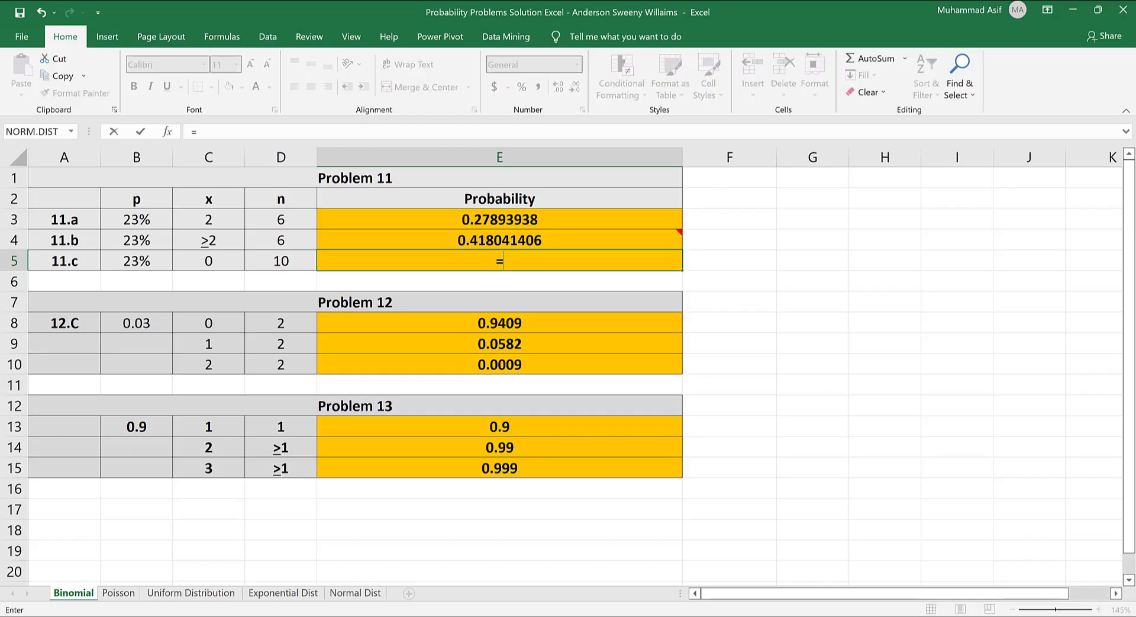
{"action": "type", "text": "BINOM."}
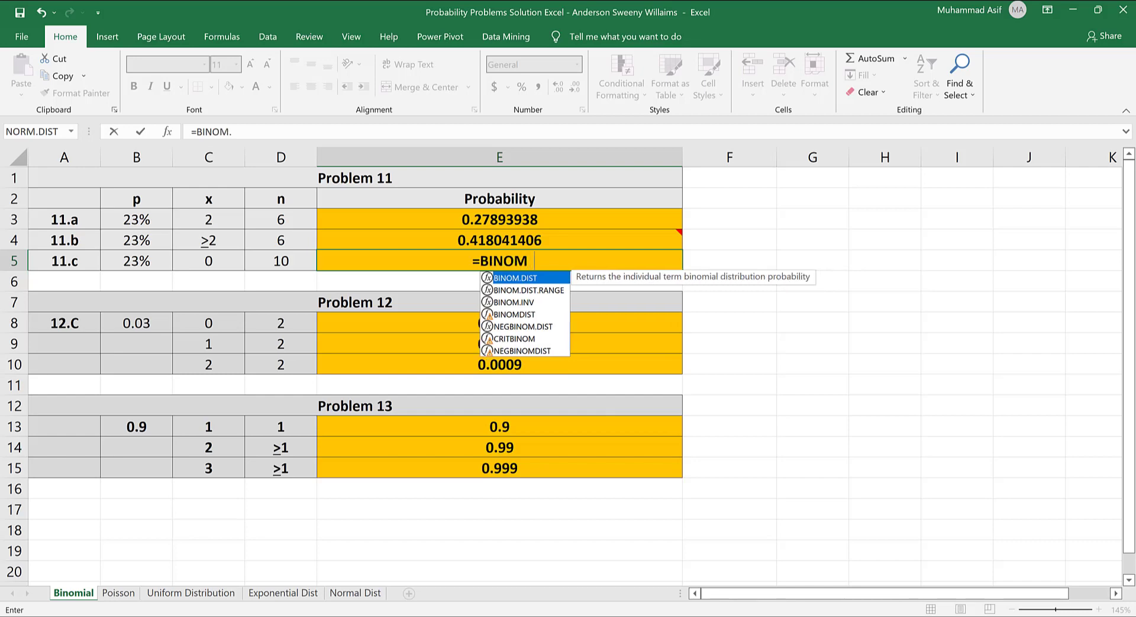
{"action": "type", "text": "DIST("}
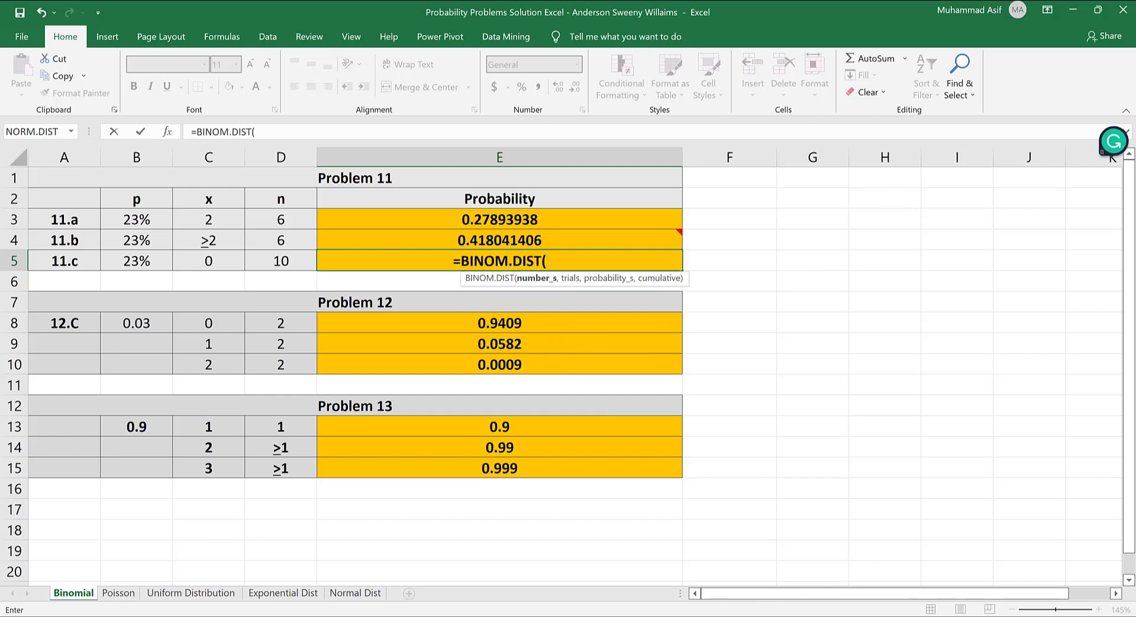
{"action": "type", "text": "0"}
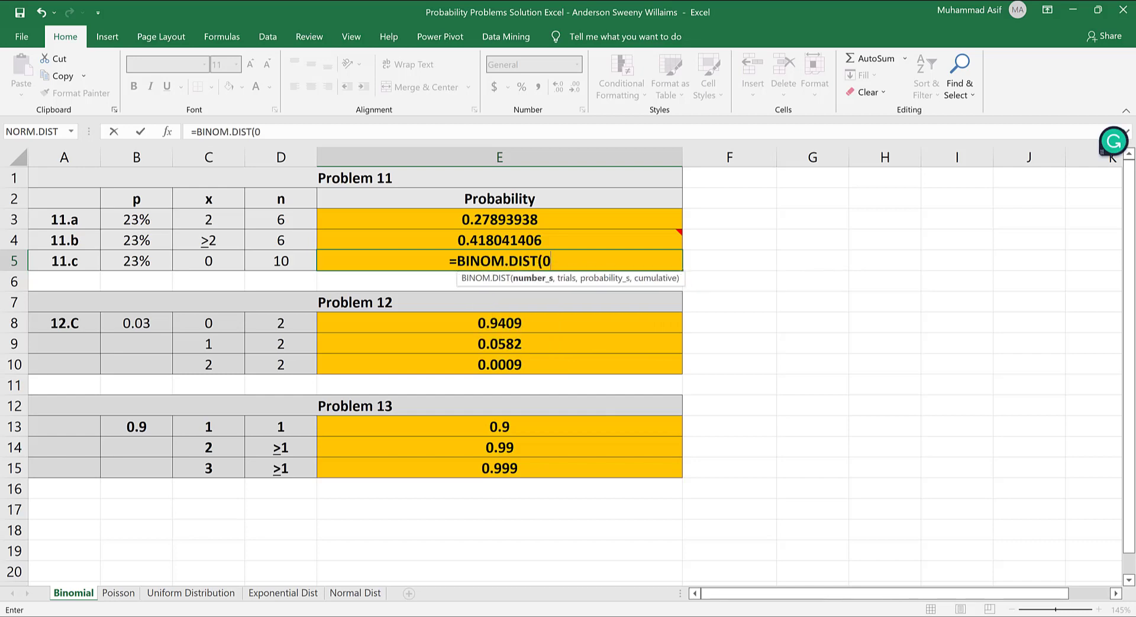
{"action": "type", "text": ", 1"}
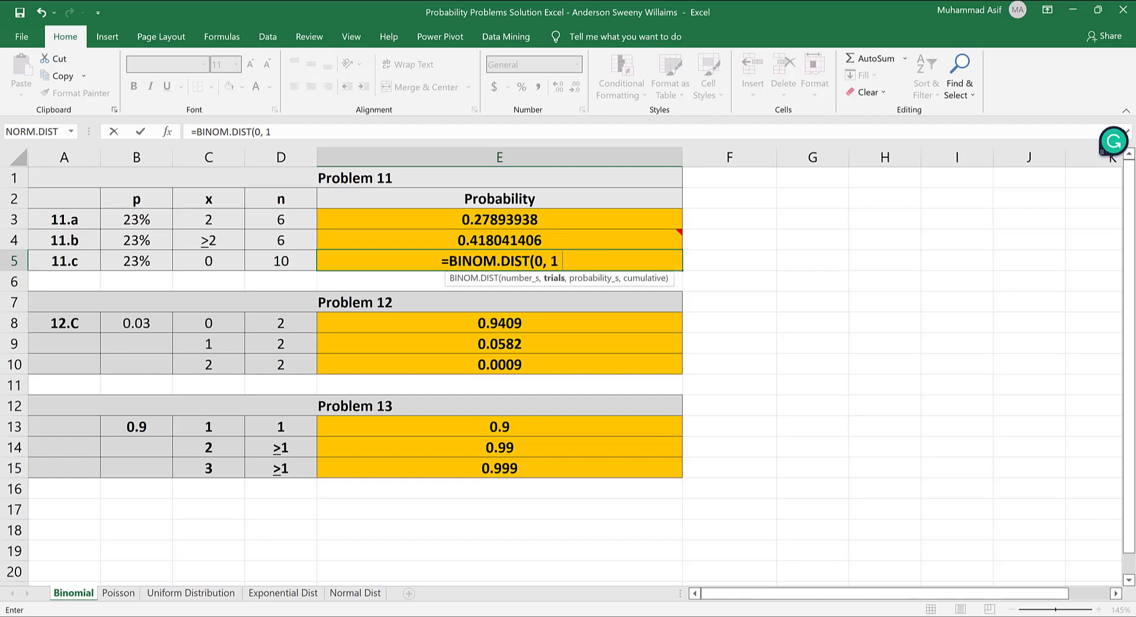
{"action": "type", "text": "0, 0"}
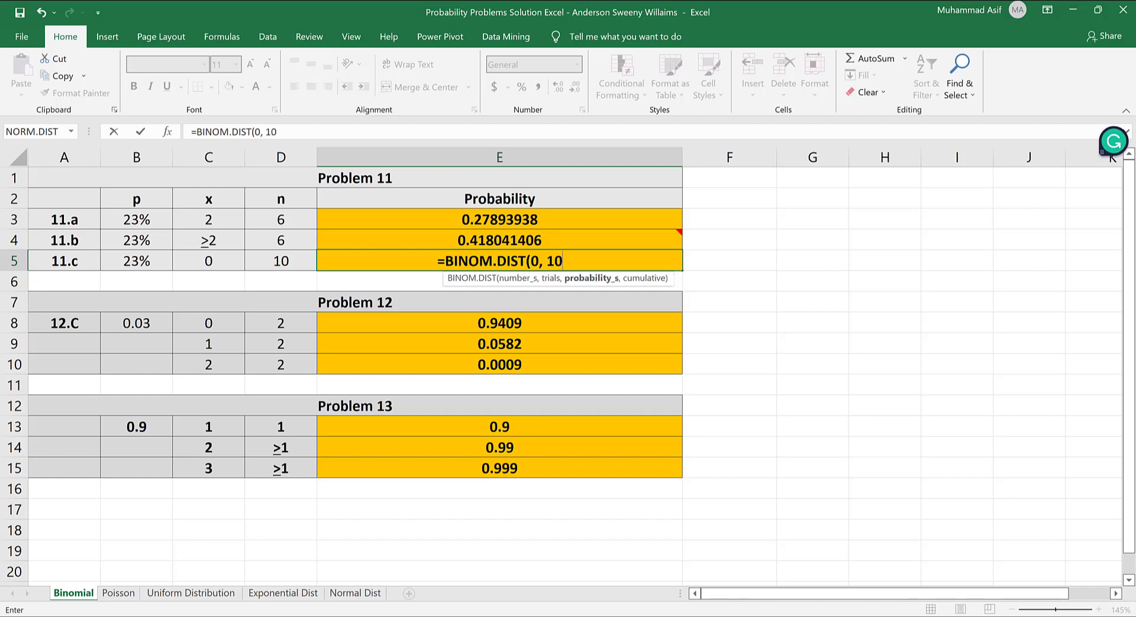
{"action": "type", "text": ".2"}
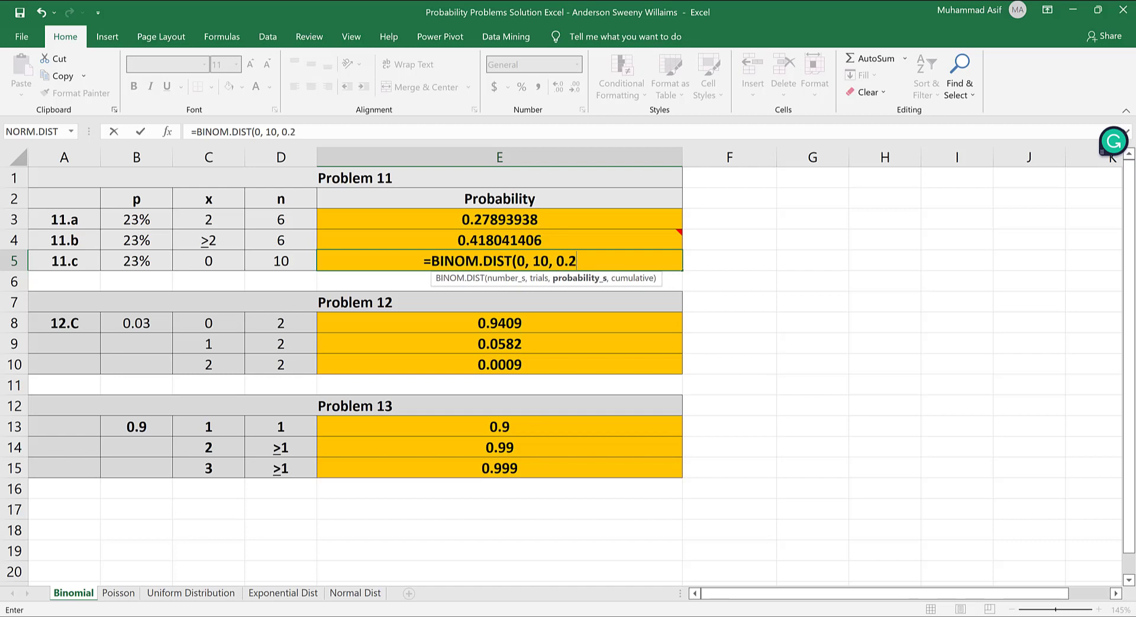
{"action": "type", "text": "3,"}
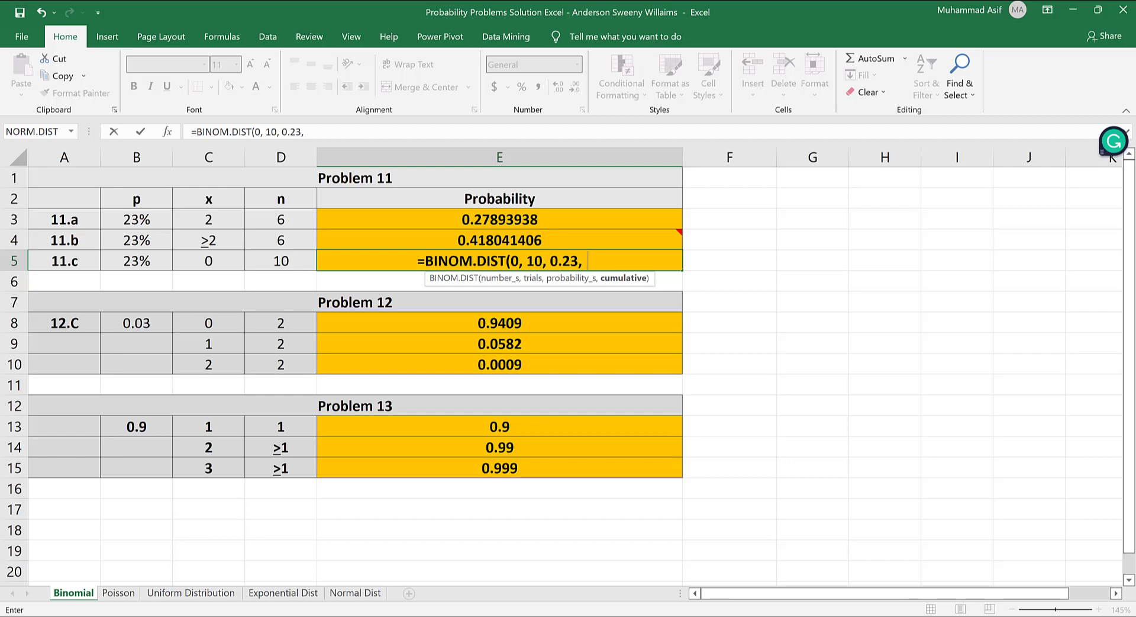
{"action": "type", "text": "T"}
{"action": "key", "text": "BackSpace"}
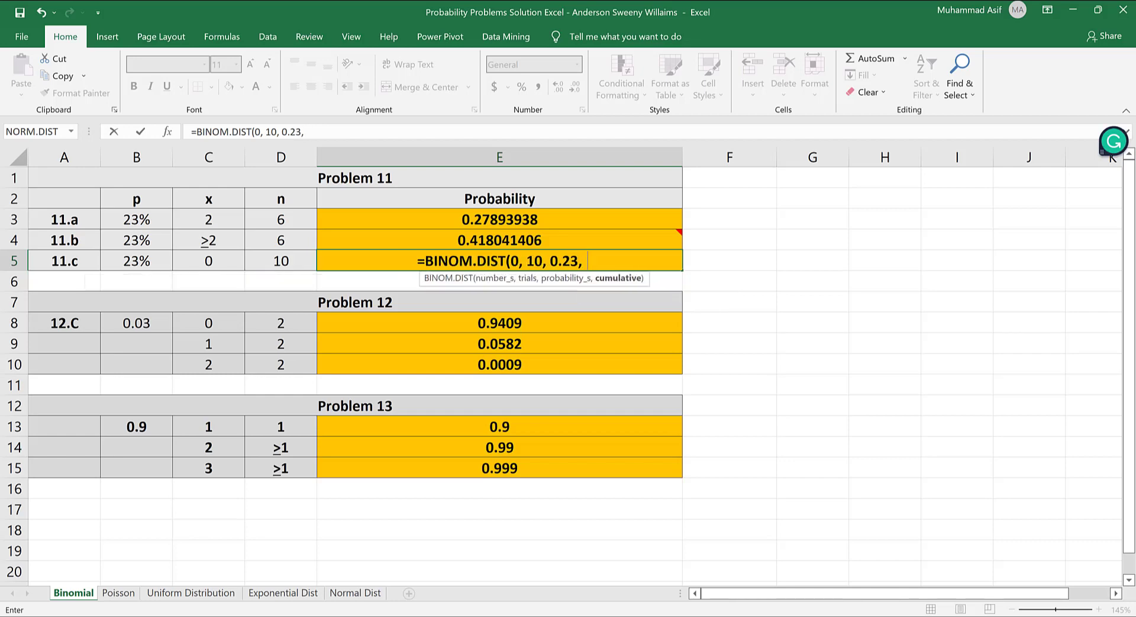
{"action": "type", "text": "F"}
{"action": "key", "text": "Tab"}
{"action": "type", "text": ")"}
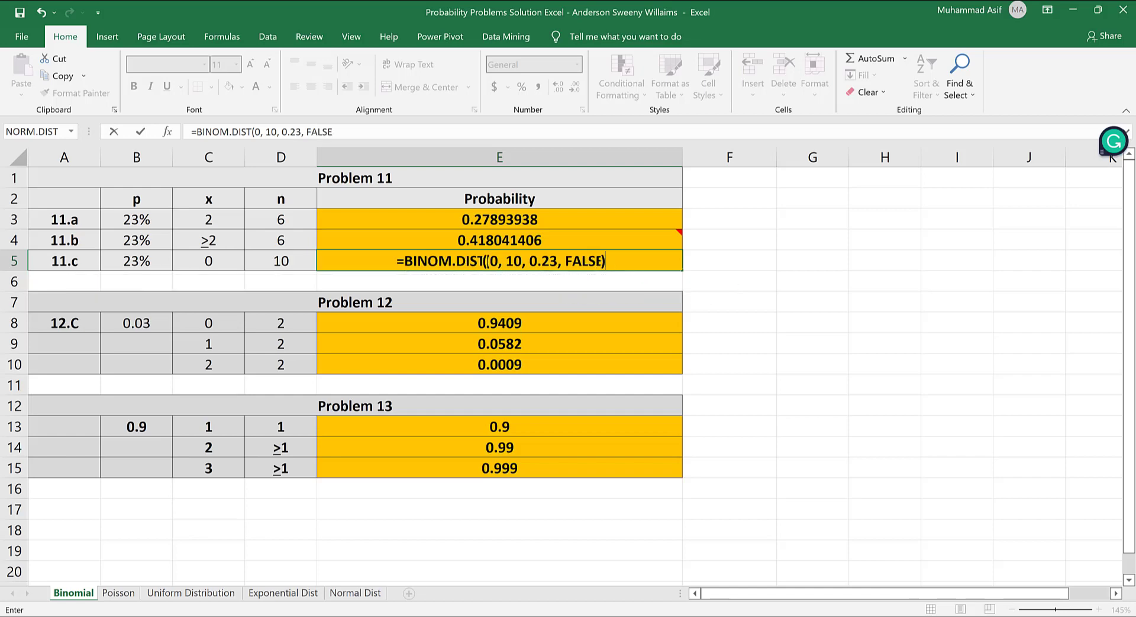
{"action": "key", "text": "Return"}
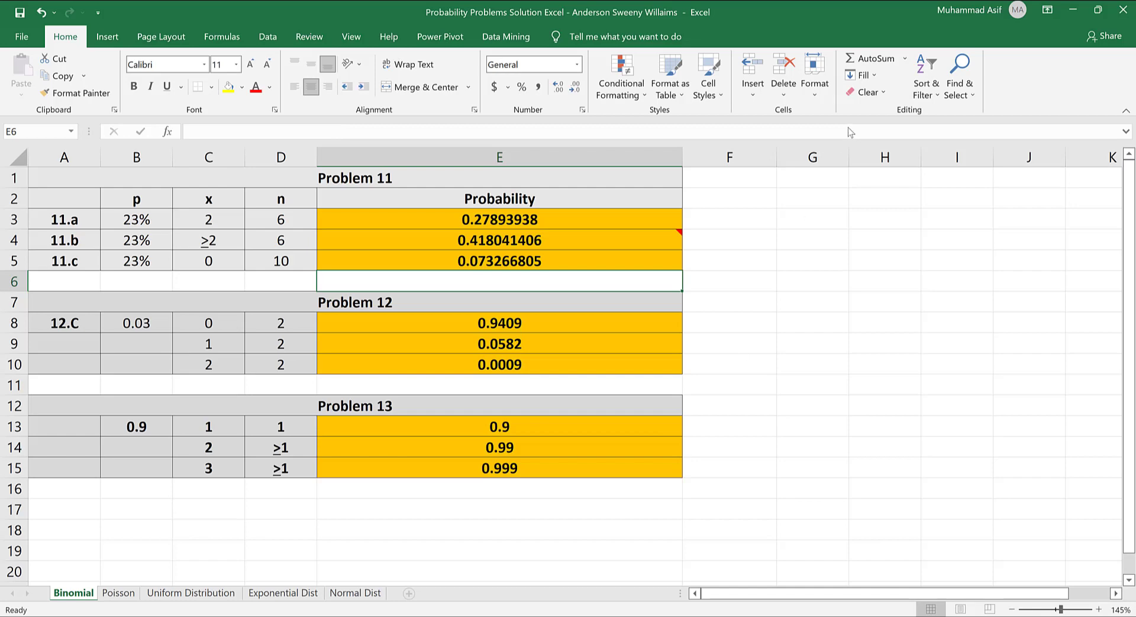
Review the BINOM.DIST formula behind the 11.a probability in E3
{"action": "key", "text": "Up"}
{"action": "key", "text": "Up"}
{"action": "key", "text": "Up"}
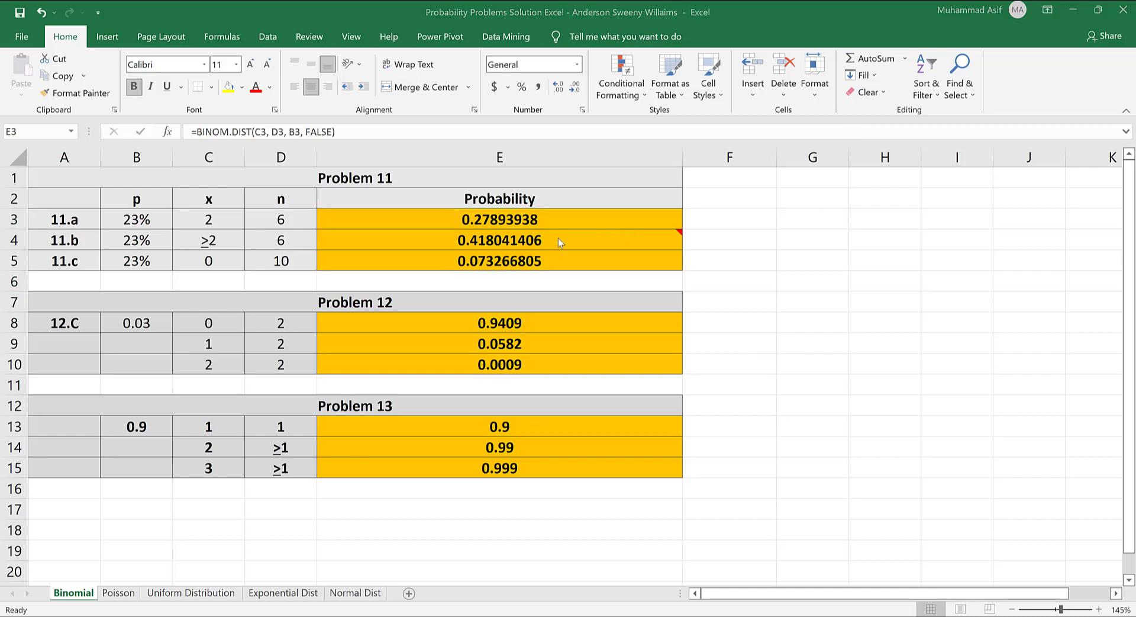
{"action": "left_click", "coordinate": [724, 221]}
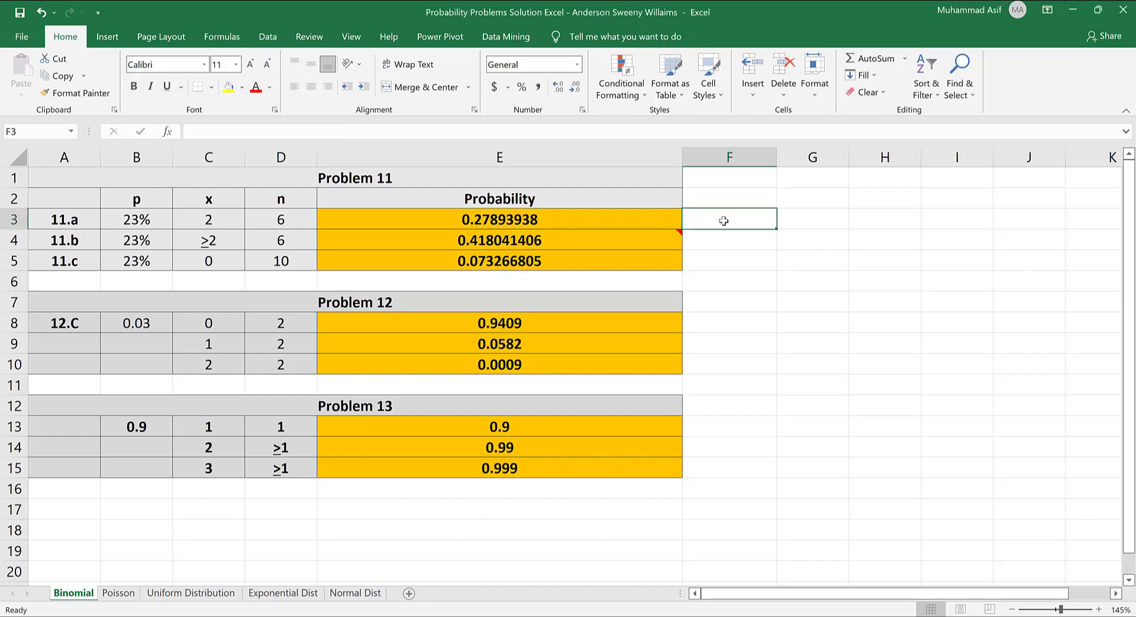
{"action": "left_click", "coordinate": [513, 220]}
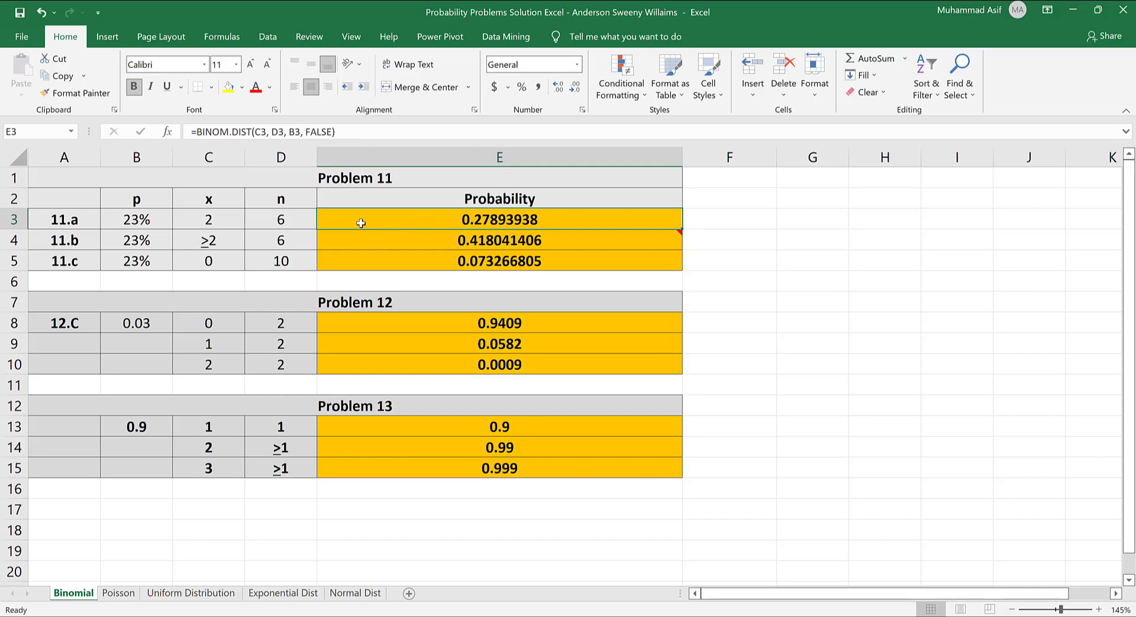
Calculate the cumulative probability of up to 2 successes in F3 with =BINOM.DIST(2, 6, 0.23, TRUE)
{"action": "left_click", "coordinate": [725, 219]}
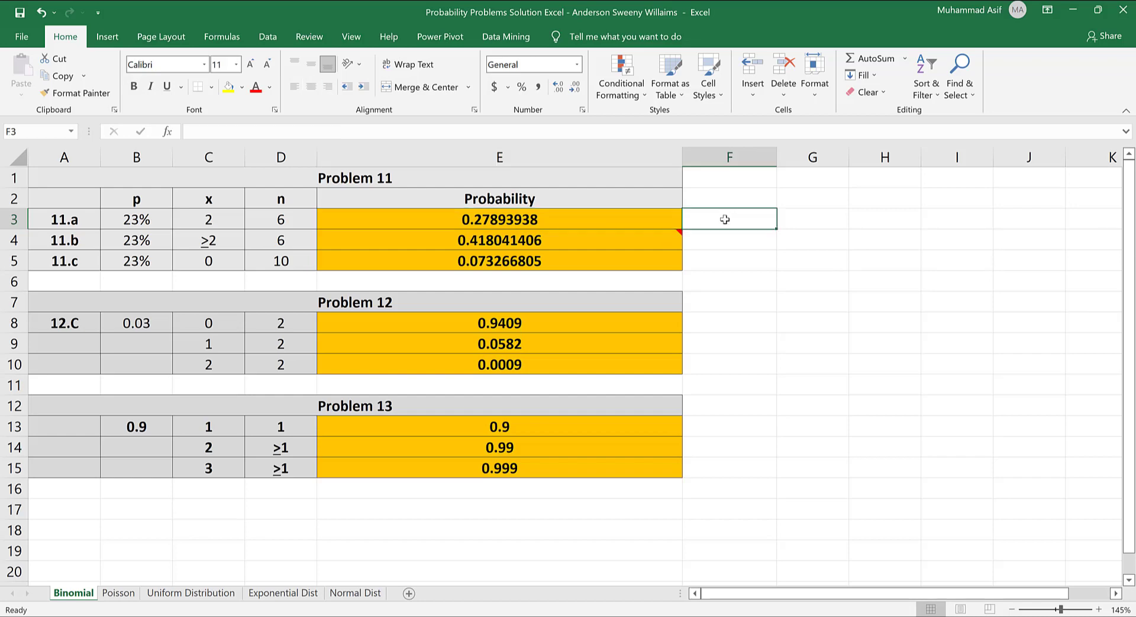
{"action": "type", "text": "=B"}
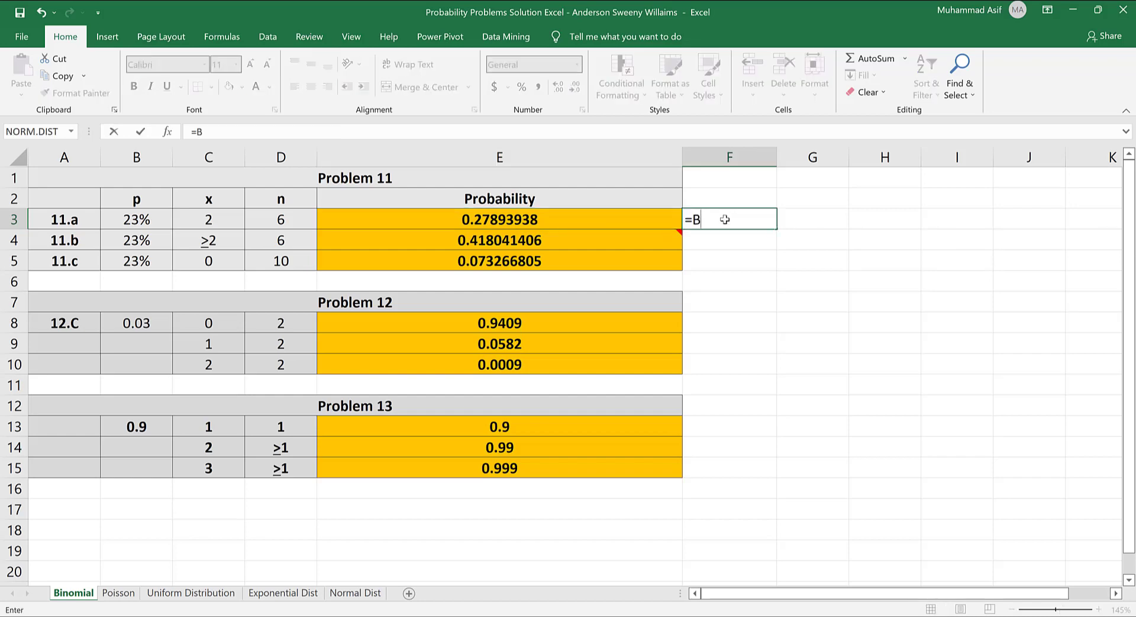
{"action": "type", "text": "INOM.DIST("}
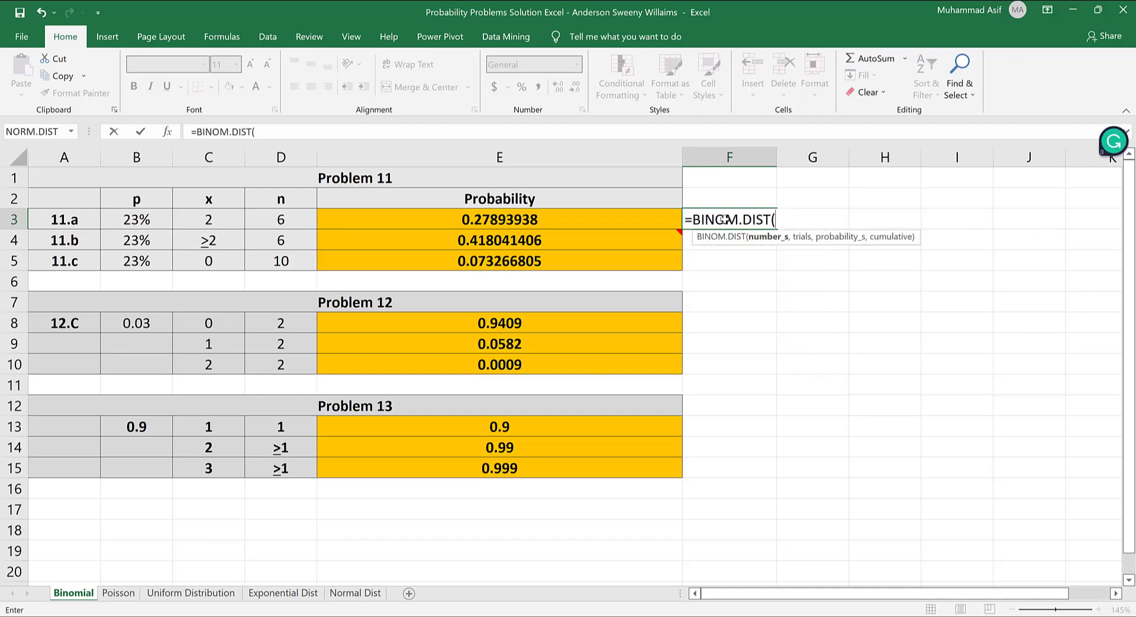
{"action": "type", "text": "2, 6"}
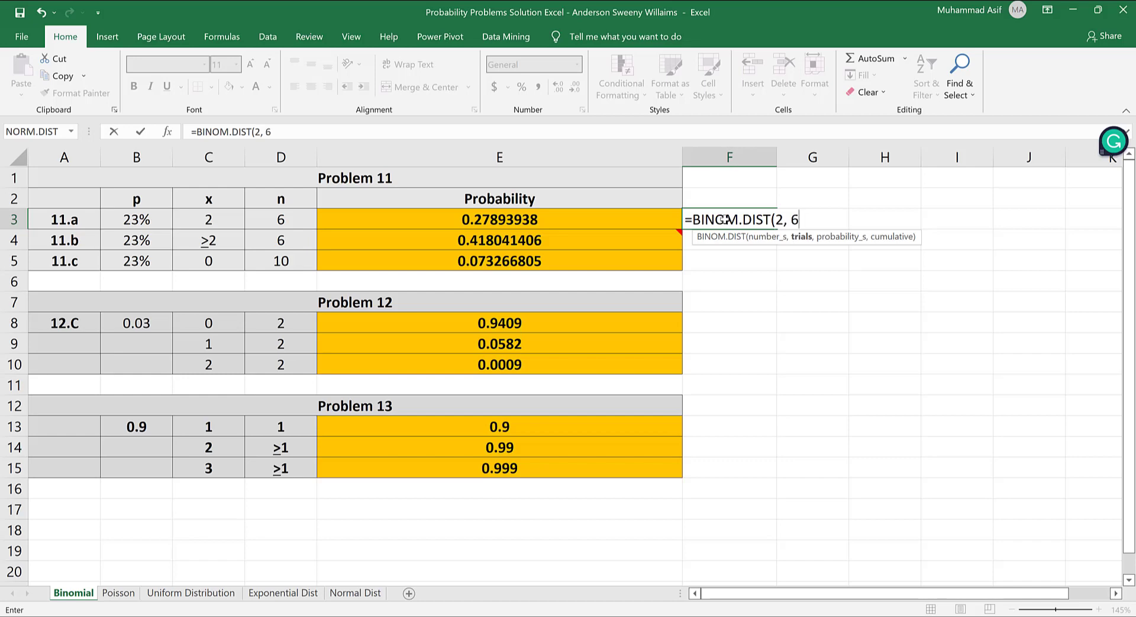
{"action": "type", "text": ", 0.2"}
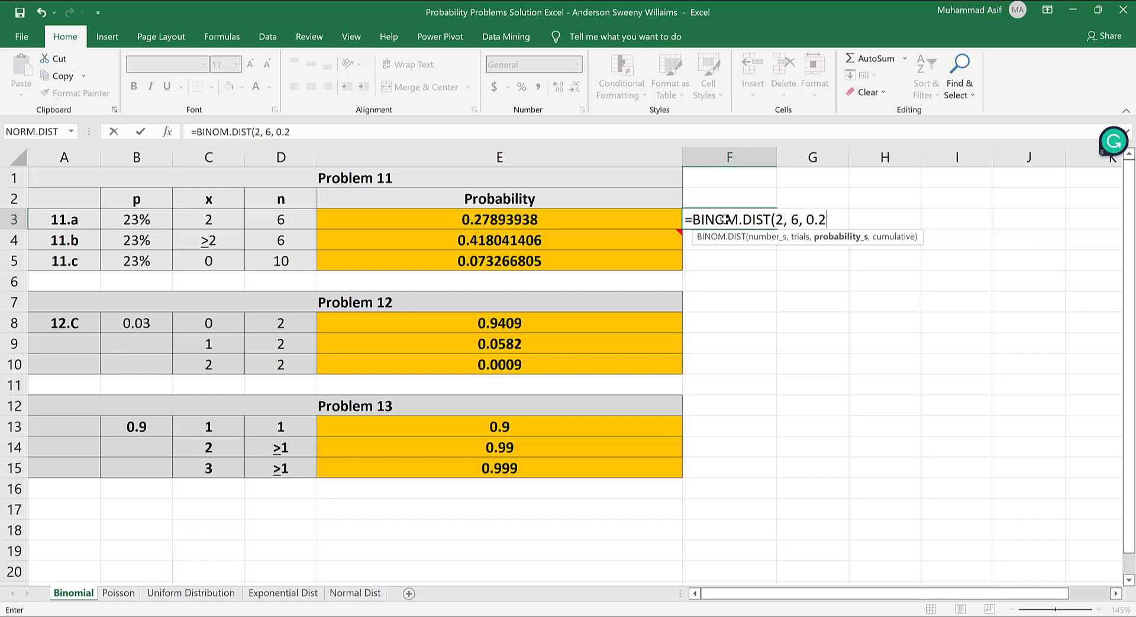
{"action": "type", "text": "3, T"}
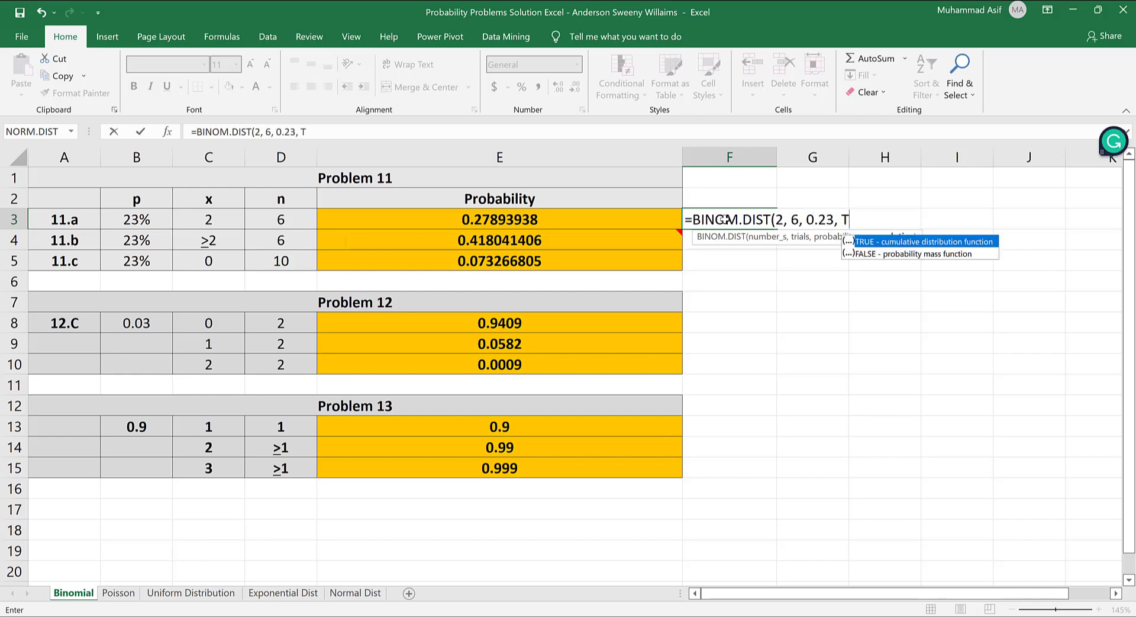
{"action": "type", "text": "RUE)"}
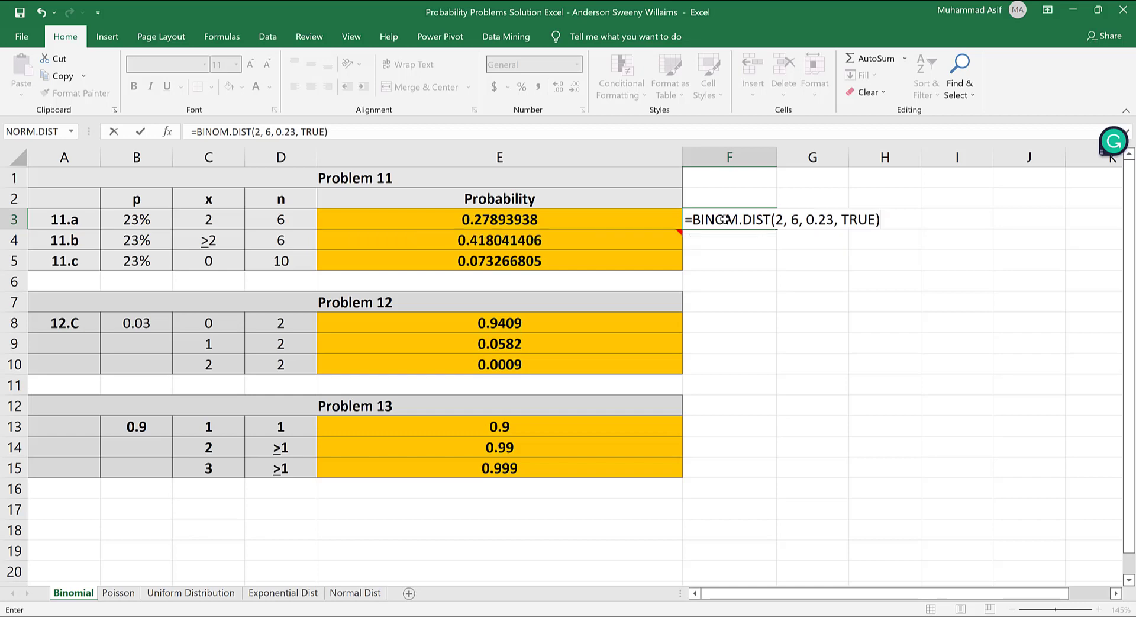
{"action": "key", "text": "ctrl+Return"}
{"action": "key", "text": "Return"}
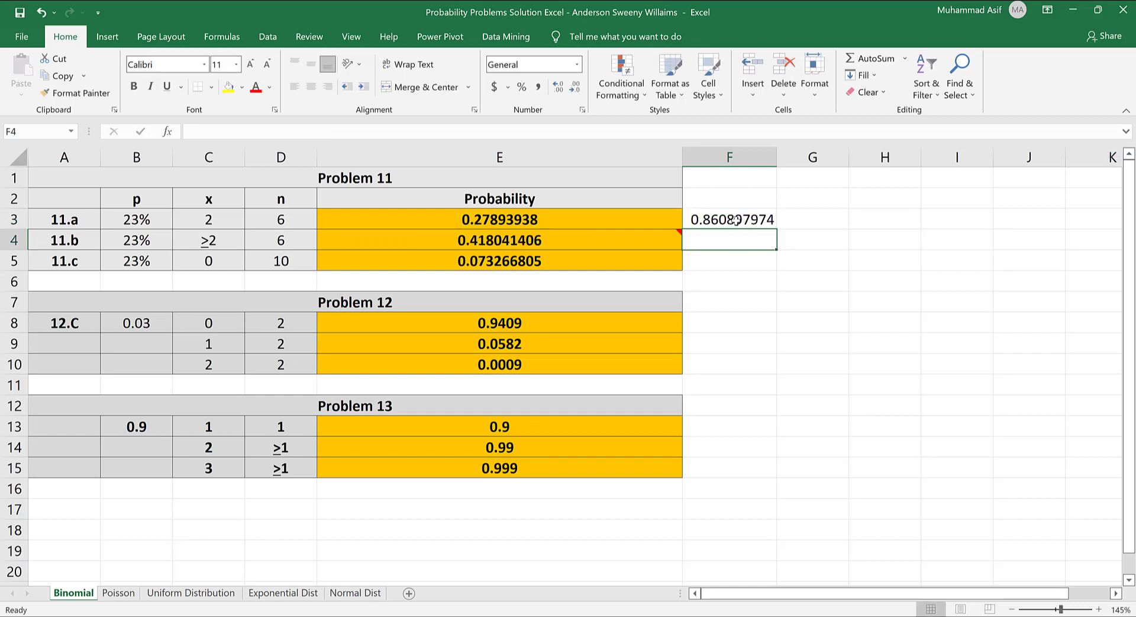
{"action": "left_click", "coordinate": [735, 220]}
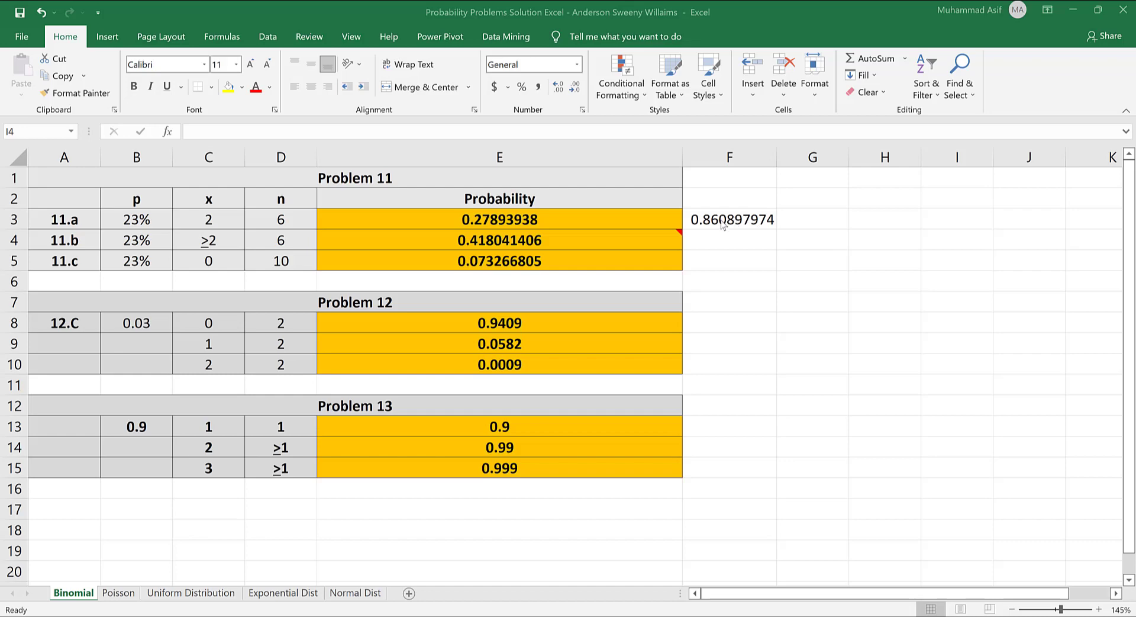
Calculate the probability of exactly 0 successes in H1 with =BINOM.DIST(0, 6, 0.23, FALSE)
{"action": "left_click", "coordinate": [875, 180]}
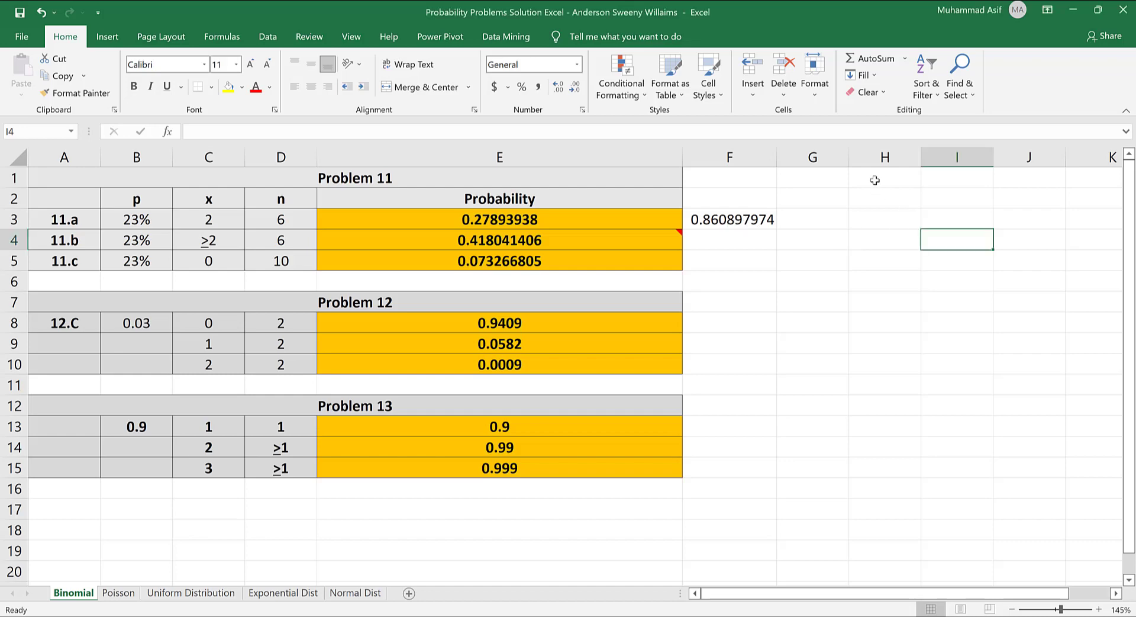
{"action": "left_click", "coordinate": [875, 180]}
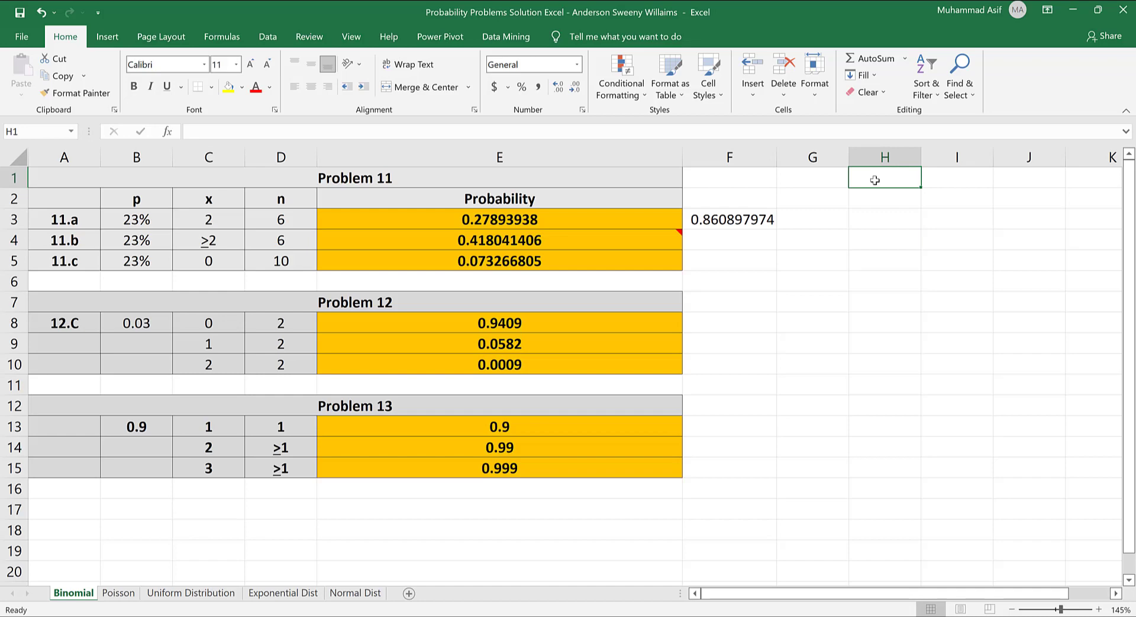
{"action": "type", "text": "=BIN"}
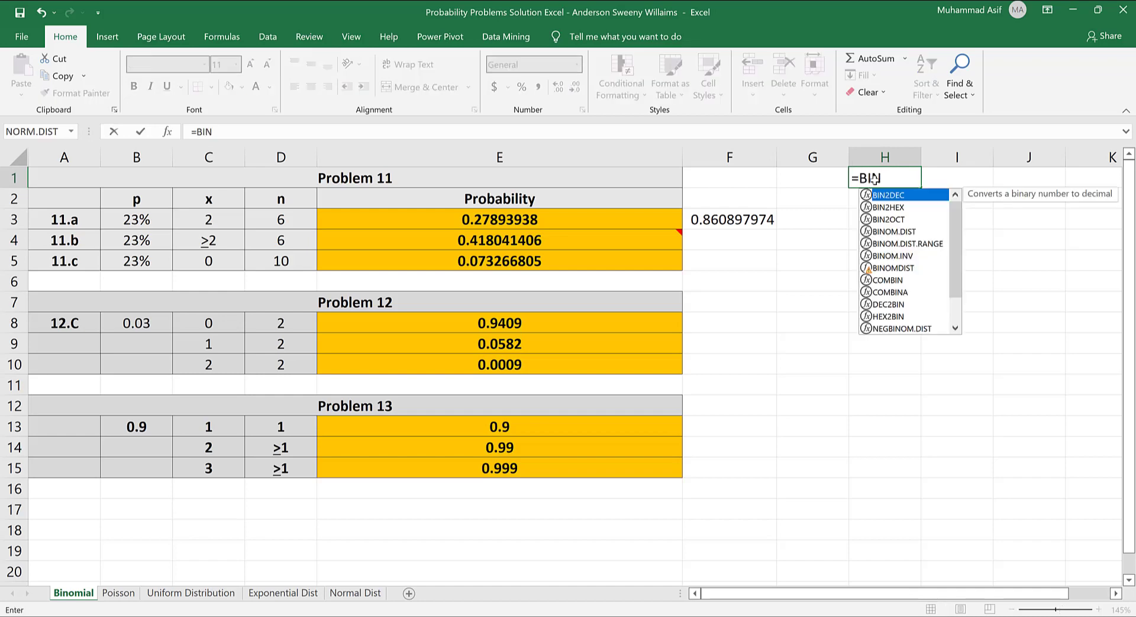
{"action": "type", "text": "M"}
{"action": "key", "text": "BackSpace"}
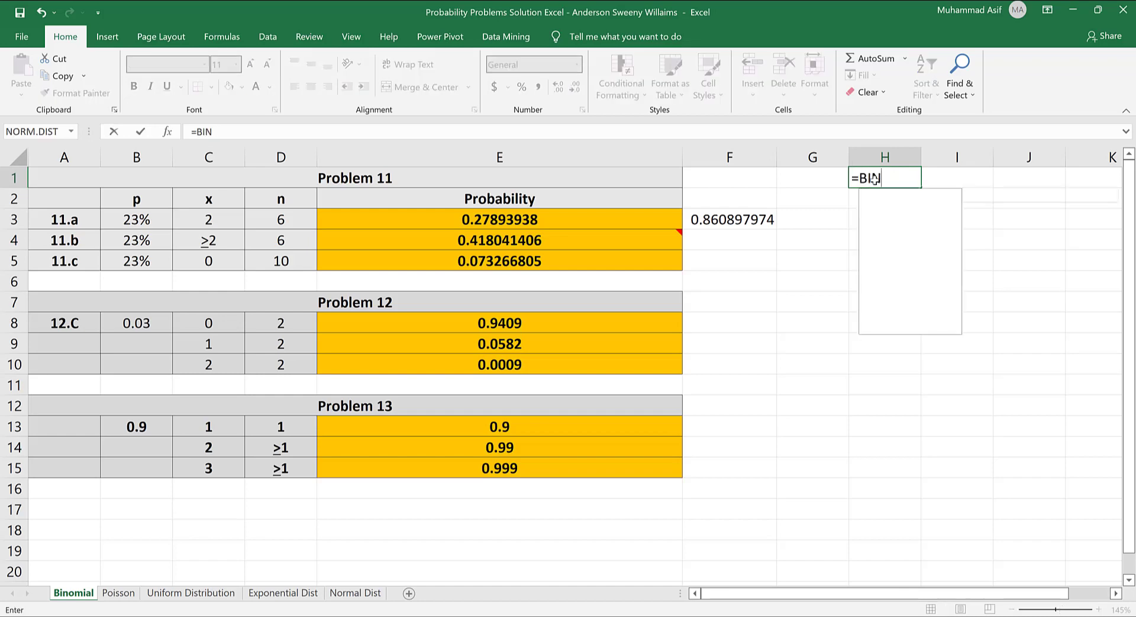
{"action": "type", "text": "OM.DIST"}
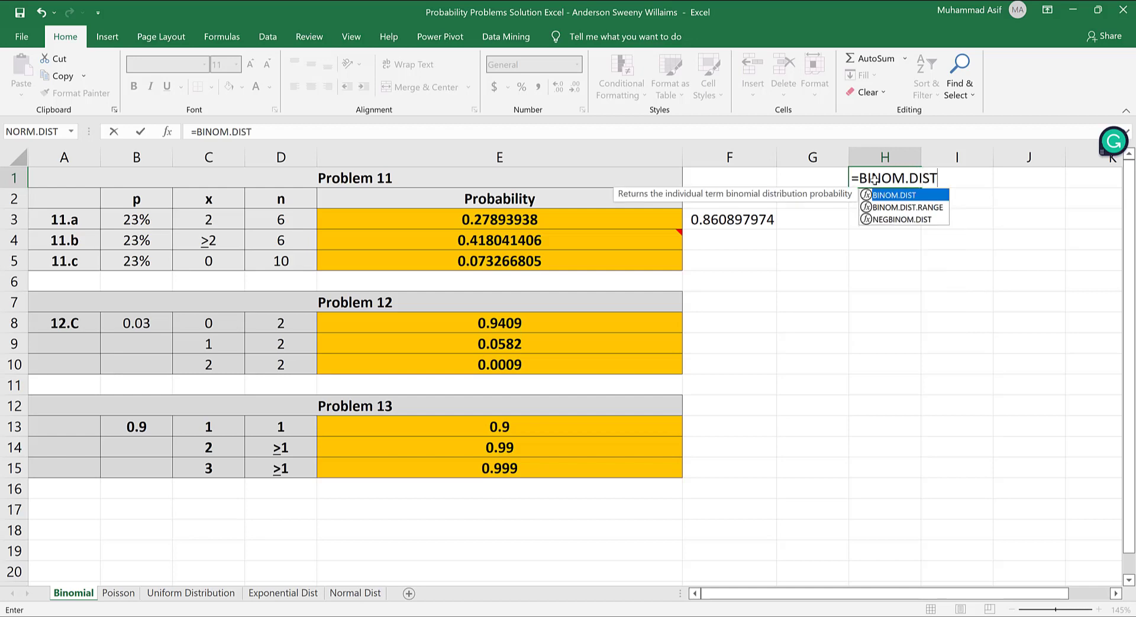
{"action": "type", "text": "(0"}
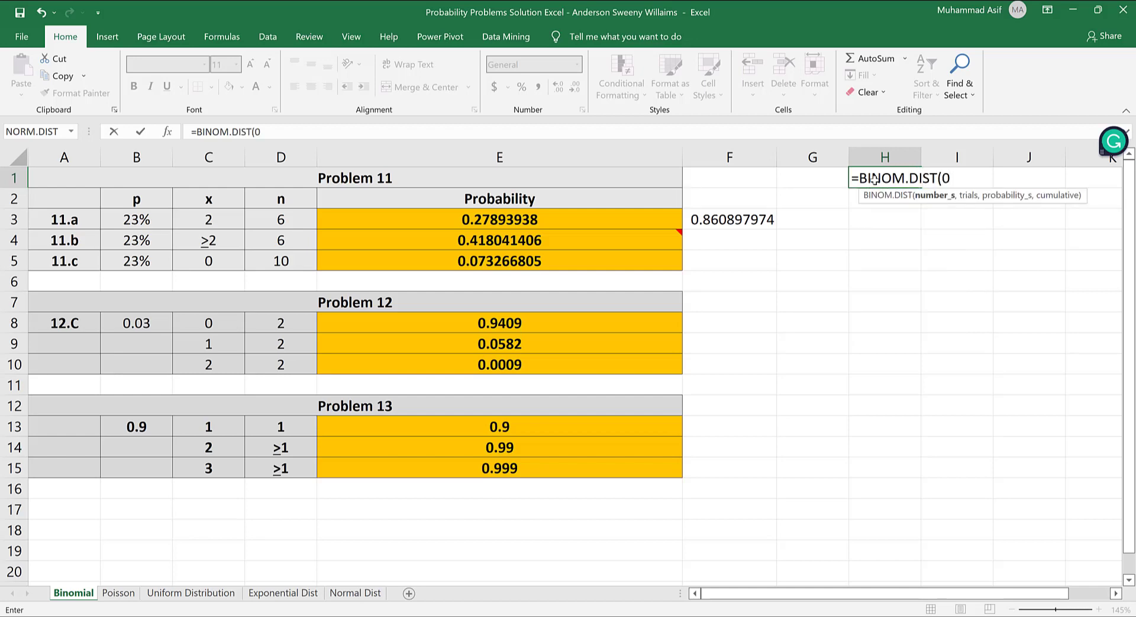
{"action": "type", "text": ", 6,"}
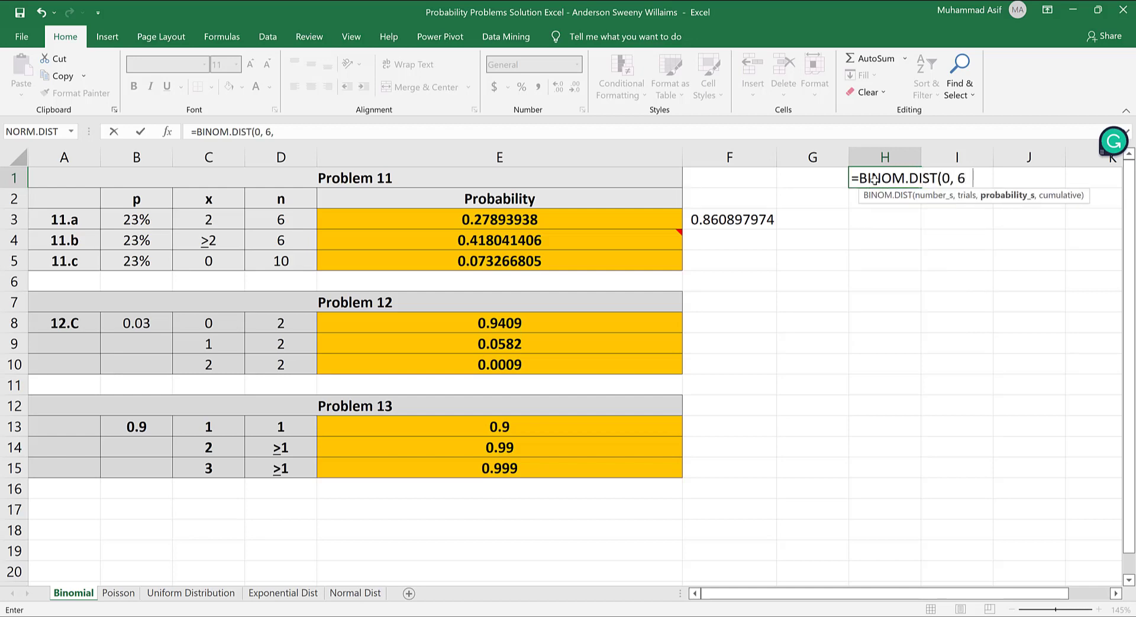
{"action": "type", "text": " 0.23, "}
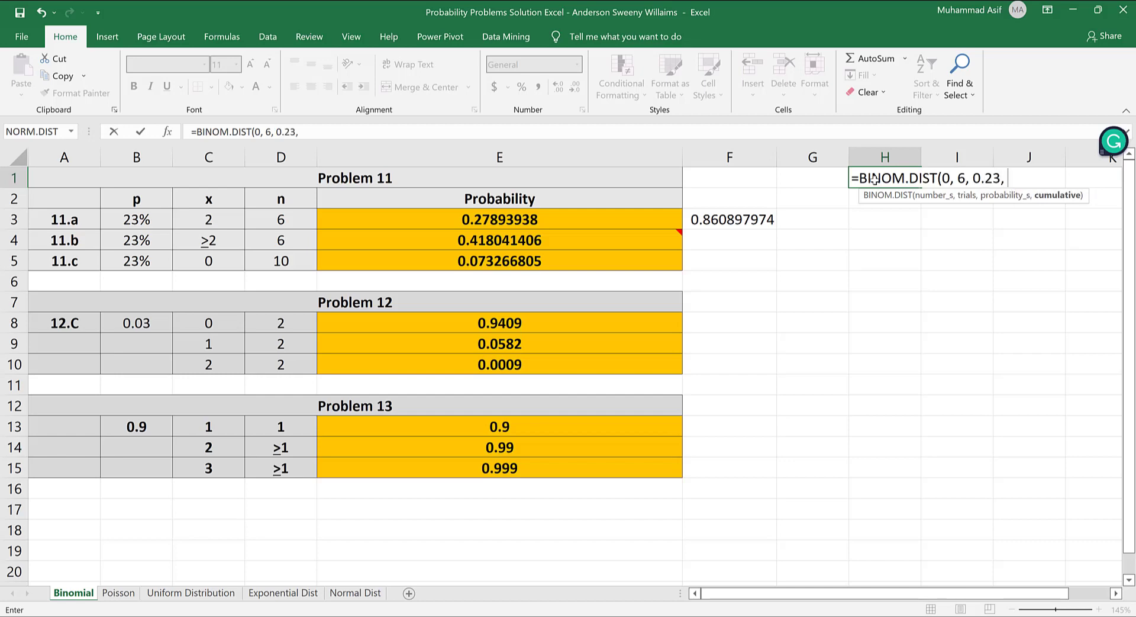
{"action": "type", "text": "FALSE)"}
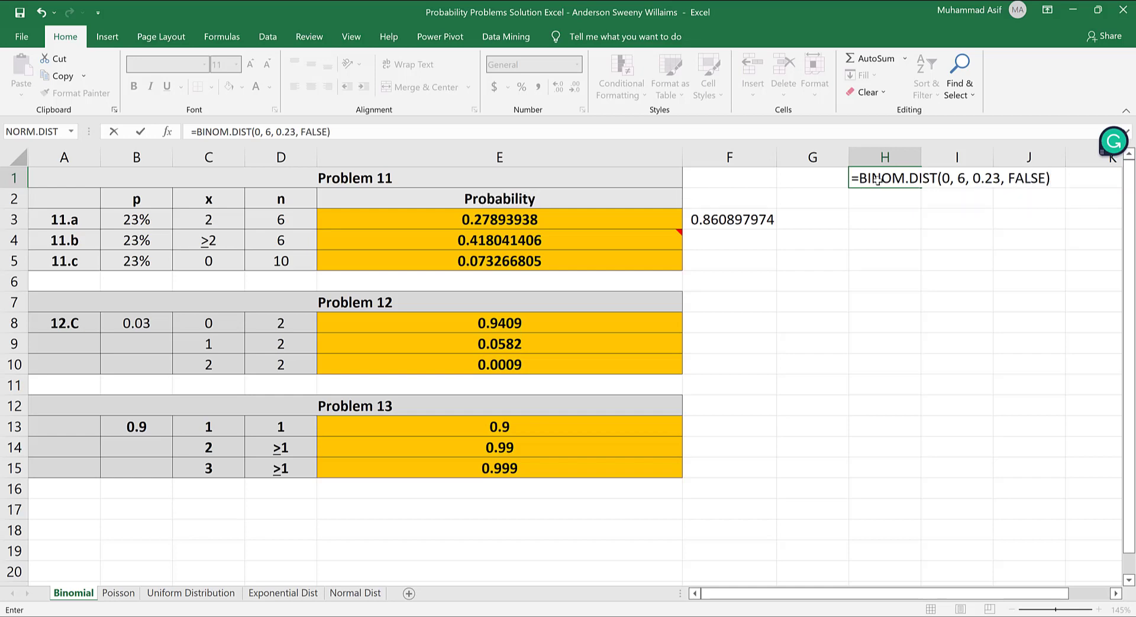
{"action": "key", "text": "Return"}
Fill the H1 formula down to H3 and set the number of successes in H2's formula to 1
{"action": "left_click", "coordinate": [922, 185]}
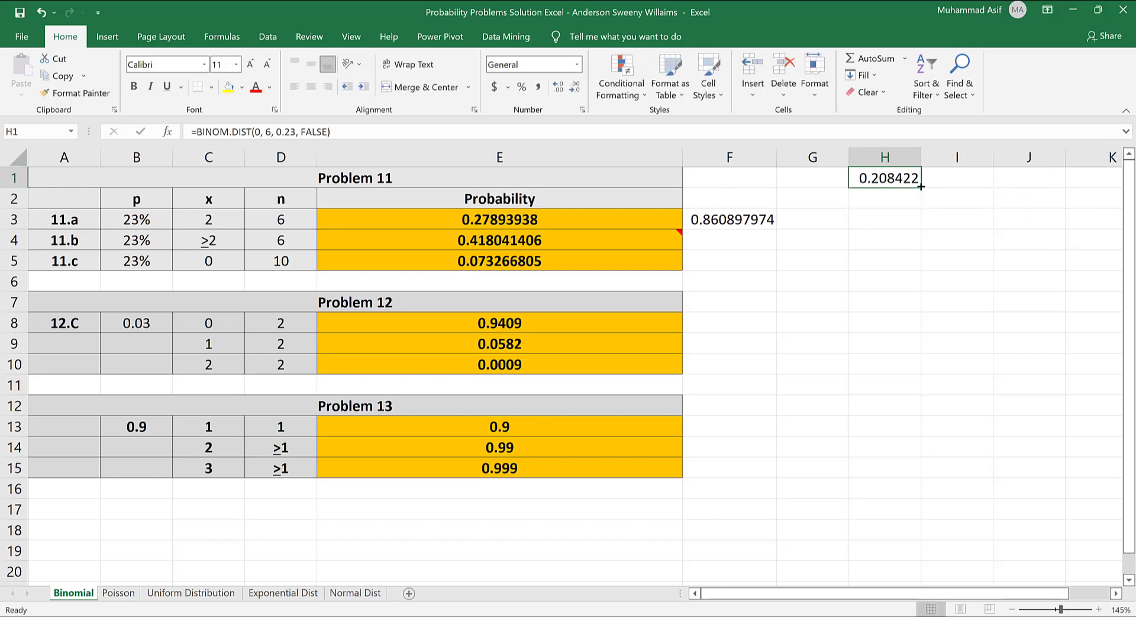
{"action": "left_click_drag", "start_coordinate": [922, 185], "coordinate": [917, 224]}
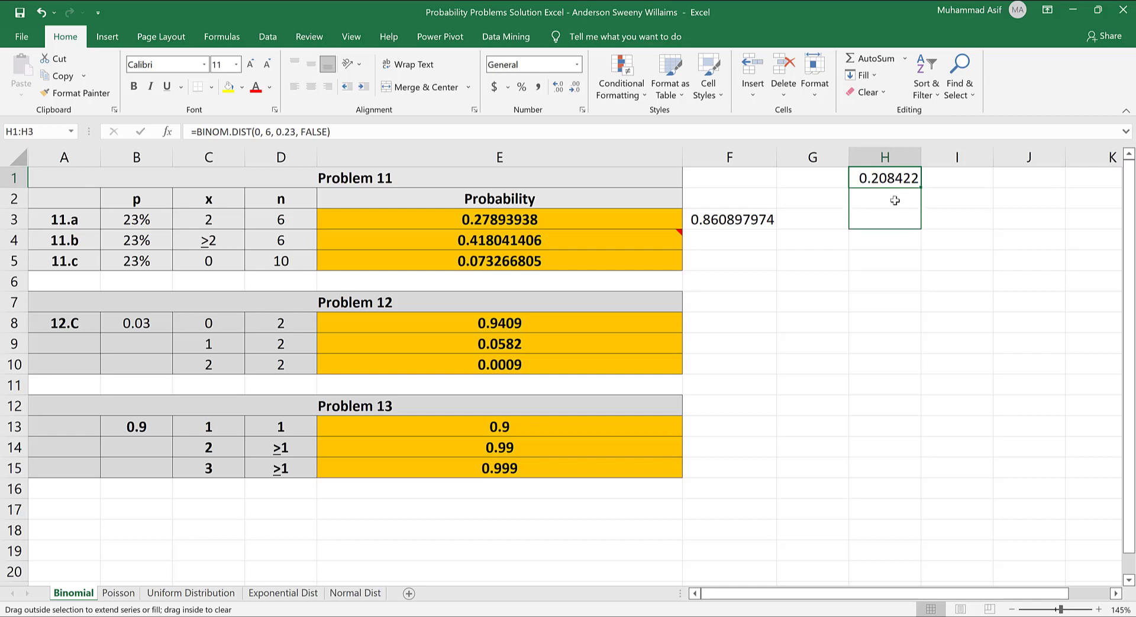
{"action": "left_click", "coordinate": [895, 200]}
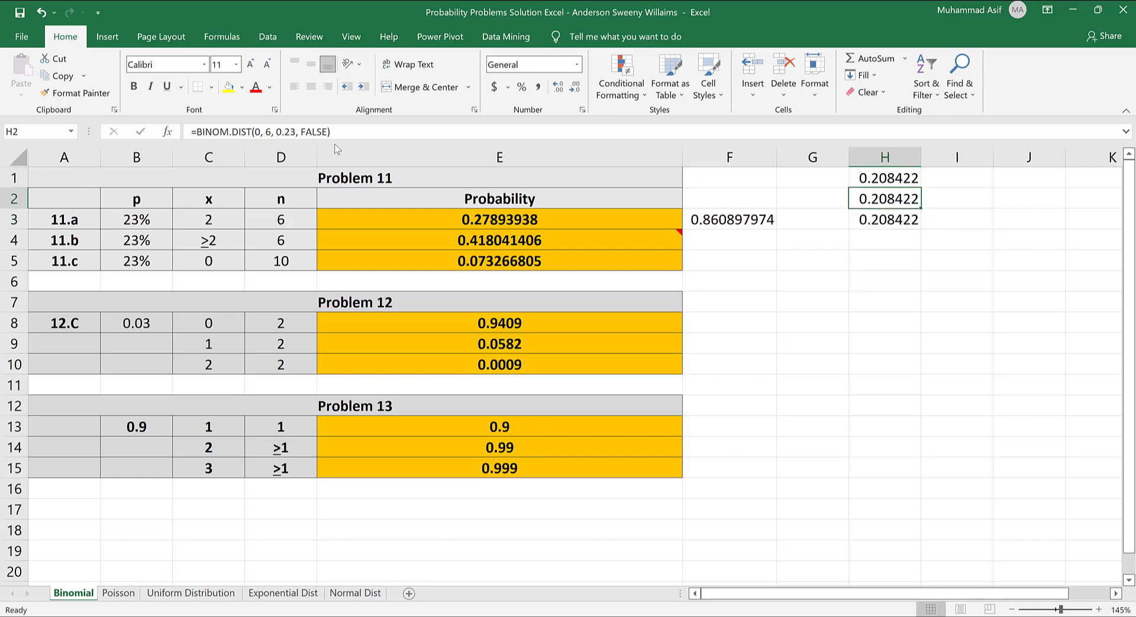
{"action": "left_click", "coordinate": [259, 130]}
{"action": "key", "text": "BackSpace"}
{"action": "type", "text": "1"}
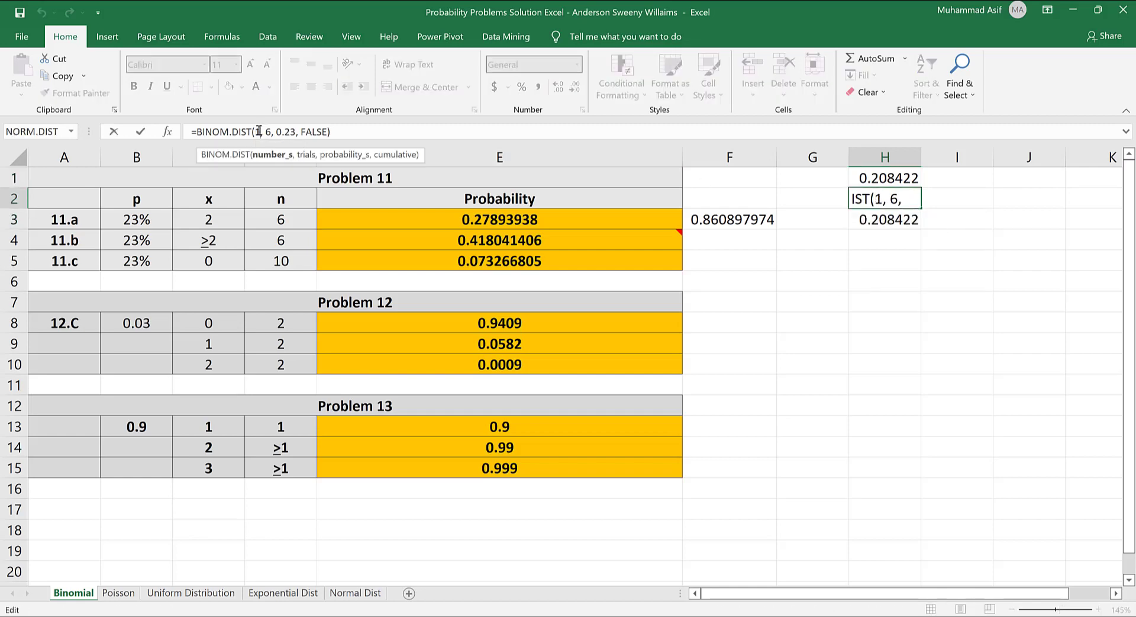
{"action": "key", "text": "Return"}
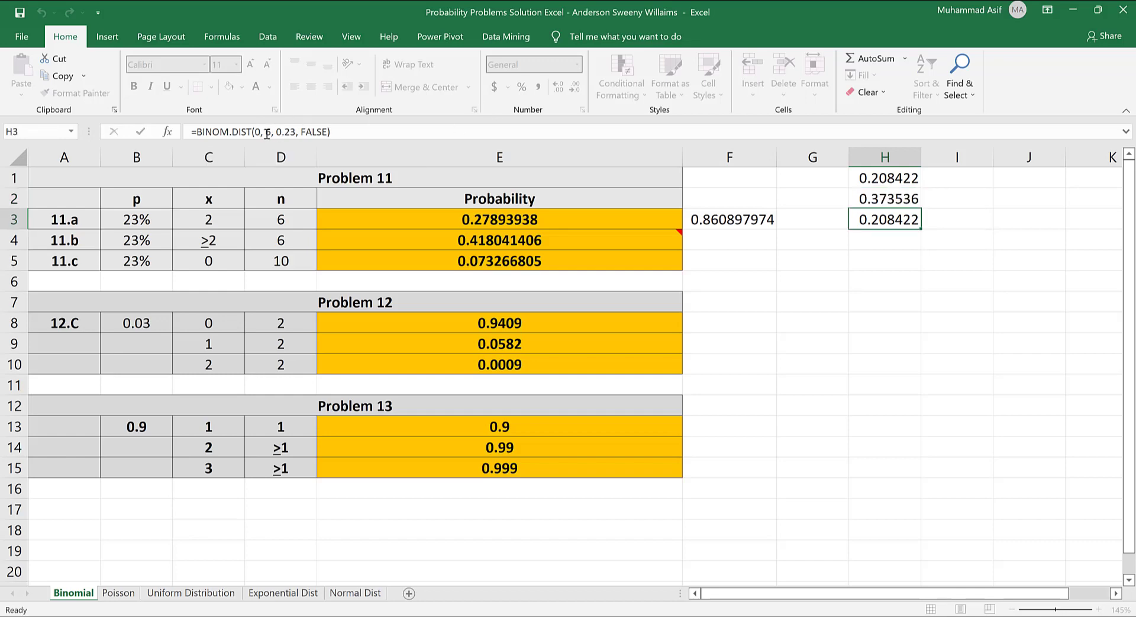
Set the number of successes in H3's BINOM.DIST formula to 2
{"action": "left_click", "coordinate": [259, 131]}
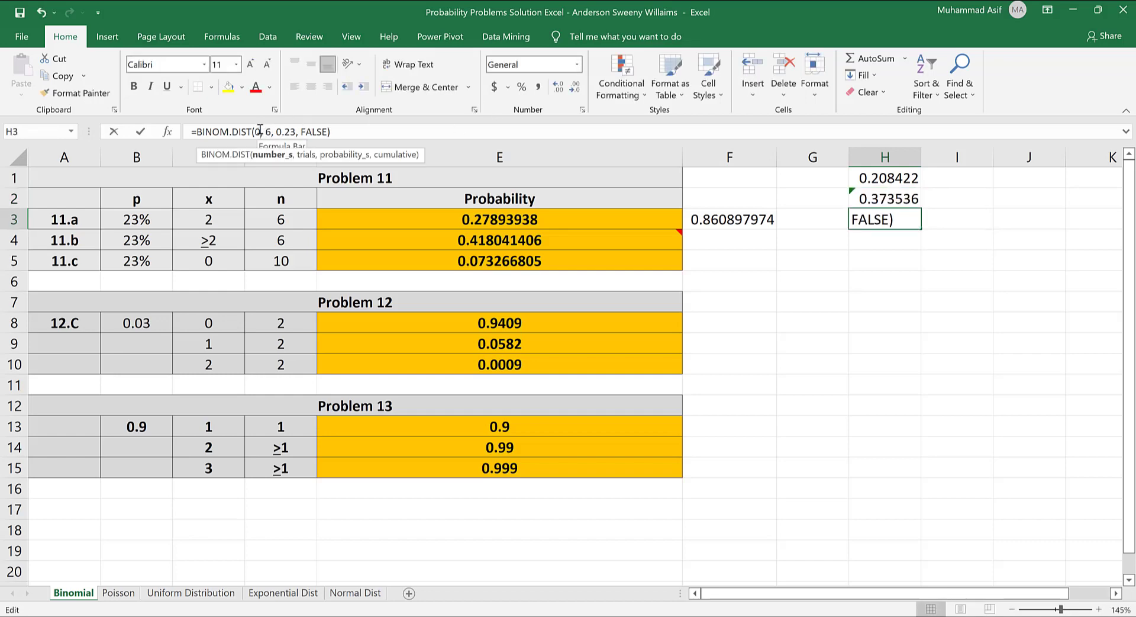
{"action": "key", "text": "BackSpace"}
{"action": "type", "text": "2"}
{"action": "key", "text": "Return"}
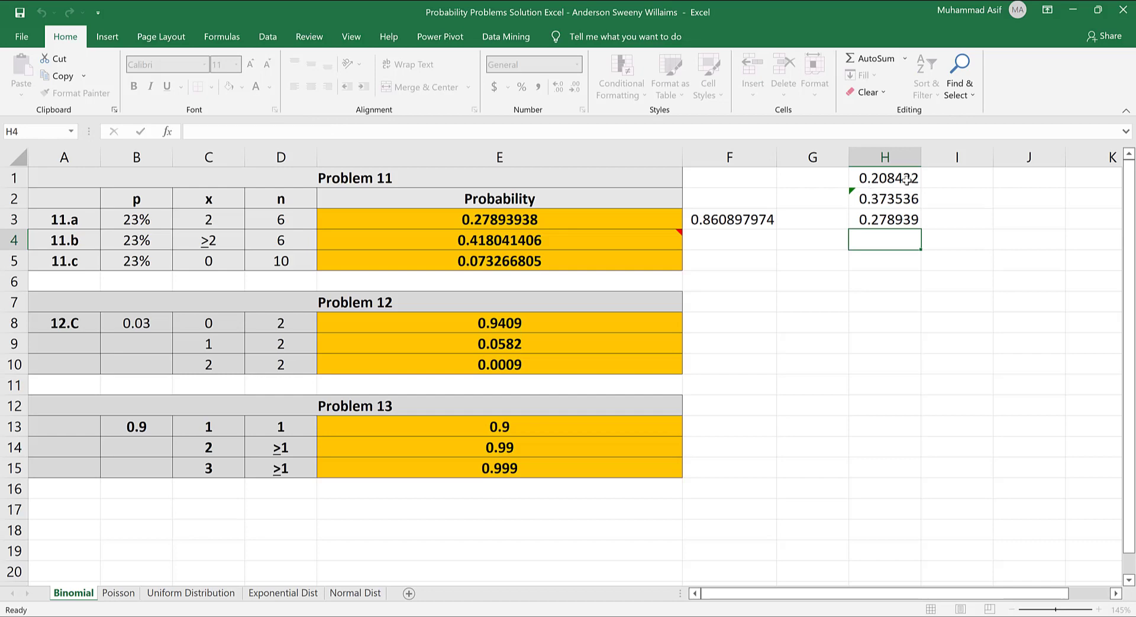
Review the individual BINOM.DIST formulas for 0, 1 and 2 successes in H1 to H3
{"action": "key", "text": "Up"}
{"action": "key", "text": "Up"}
{"action": "key", "text": "Up"}
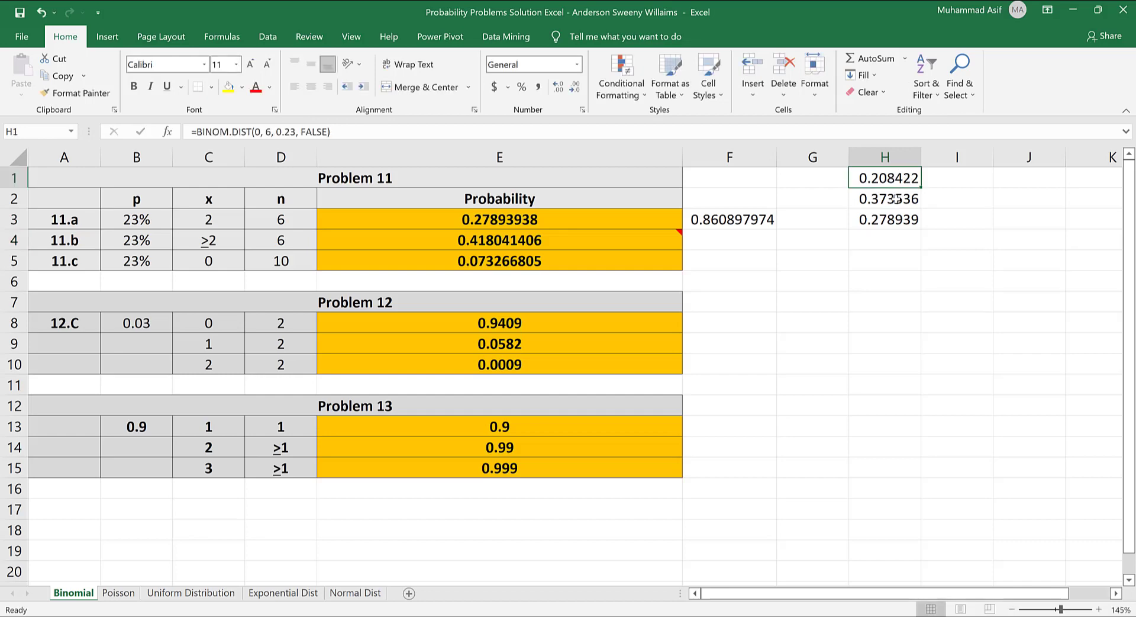
{"action": "key", "text": "Down"}
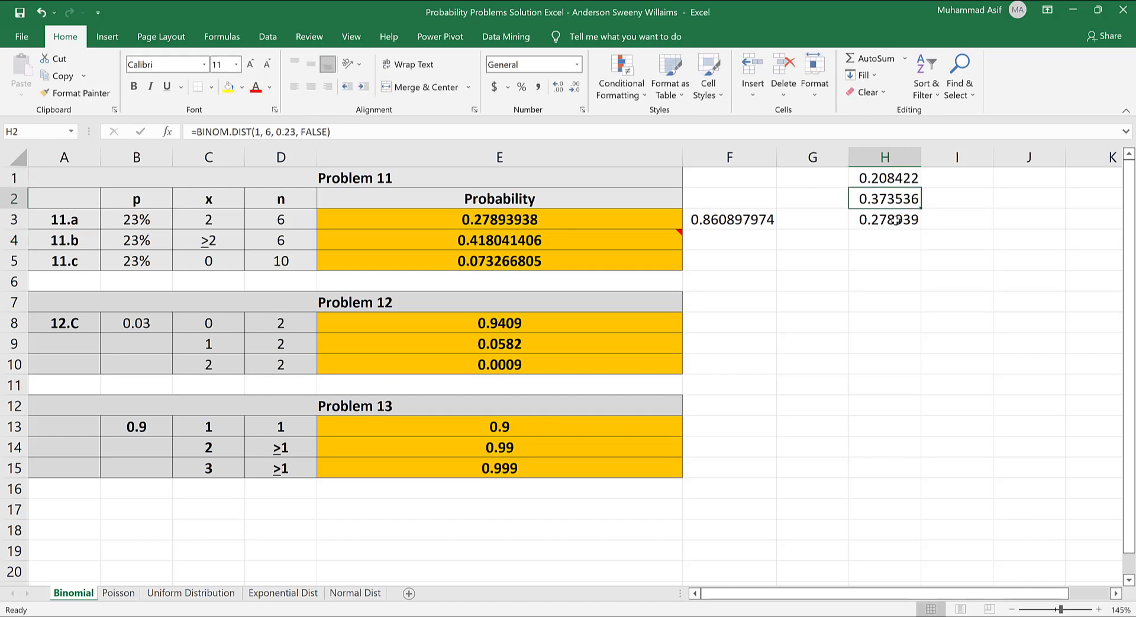
{"action": "key", "text": "Down"}
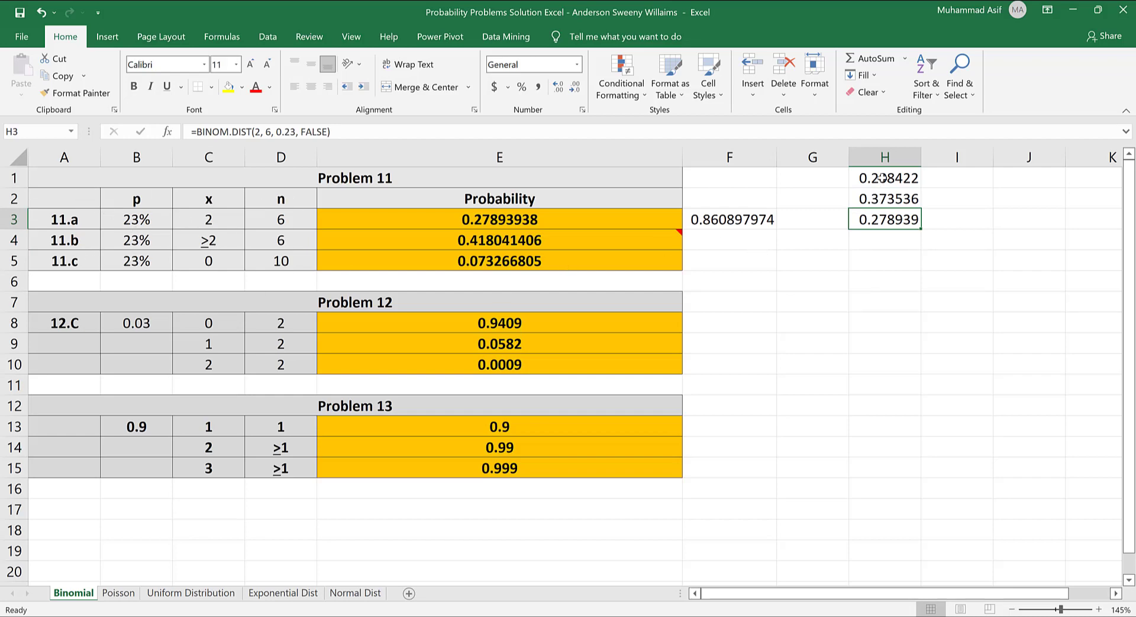
{"action": "key", "text": "Up"}
{"action": "key", "text": "Up"}
{"action": "key", "text": "Down"}
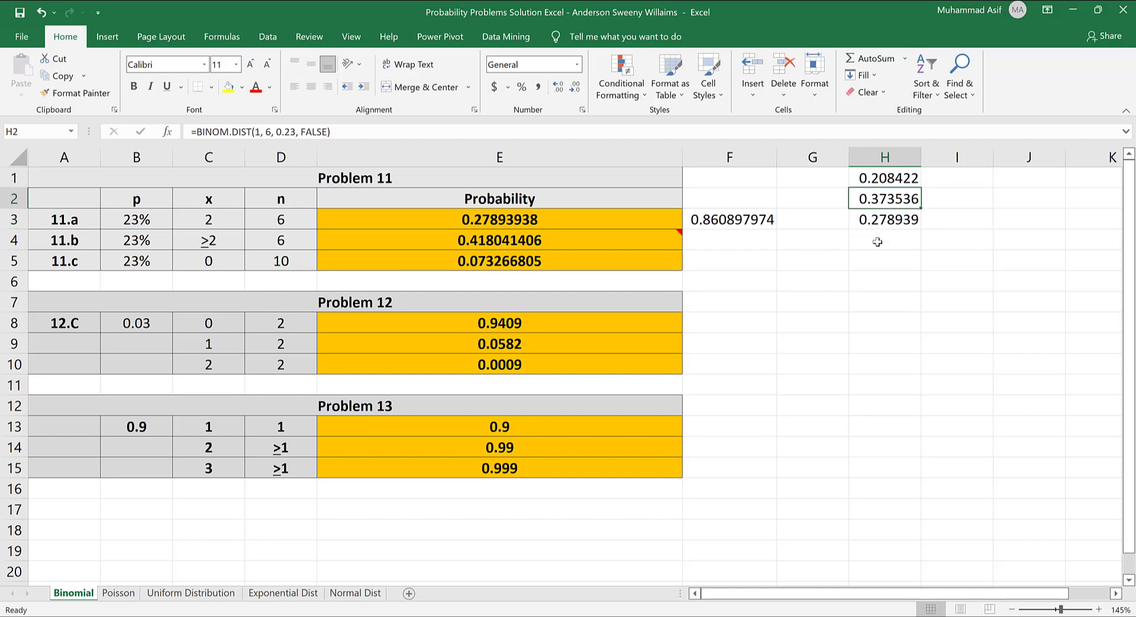
Add up the three individual probabilities in H4 with =SUM(H1:H3) and compare the sum with the cumulative result in F3
{"action": "left_click", "coordinate": [877, 242]}
{"action": "type", "text": "="}
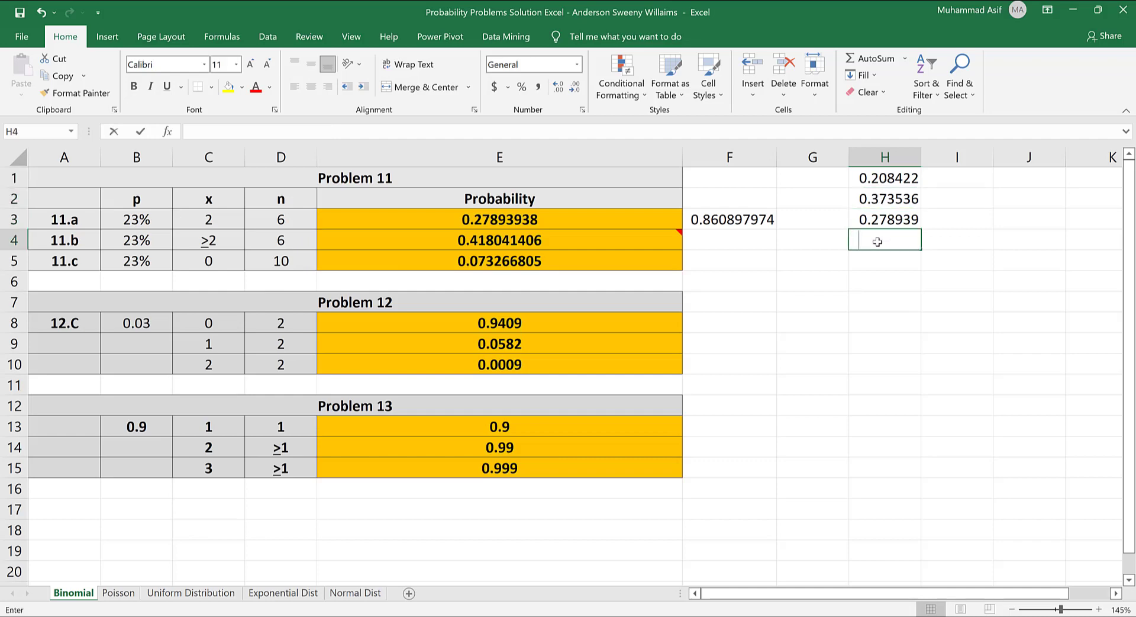
{"action": "type", "text": "SUM("}
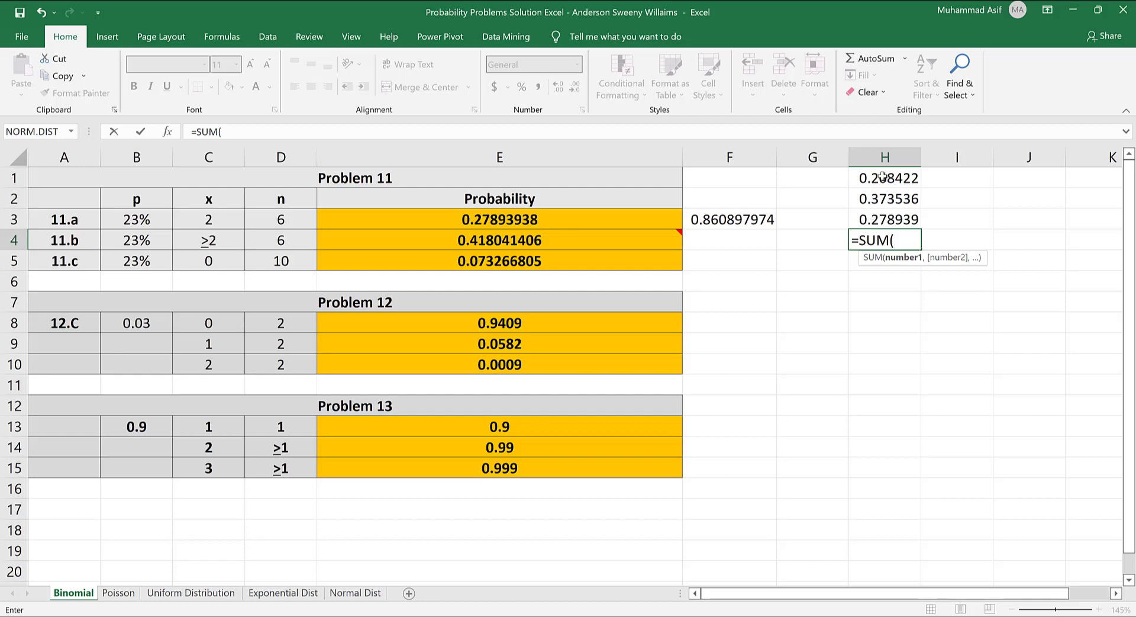
{"action": "left_click_drag", "start_coordinate": [881, 189], "coordinate": [886, 220]}
{"action": "type", "text": ")"}
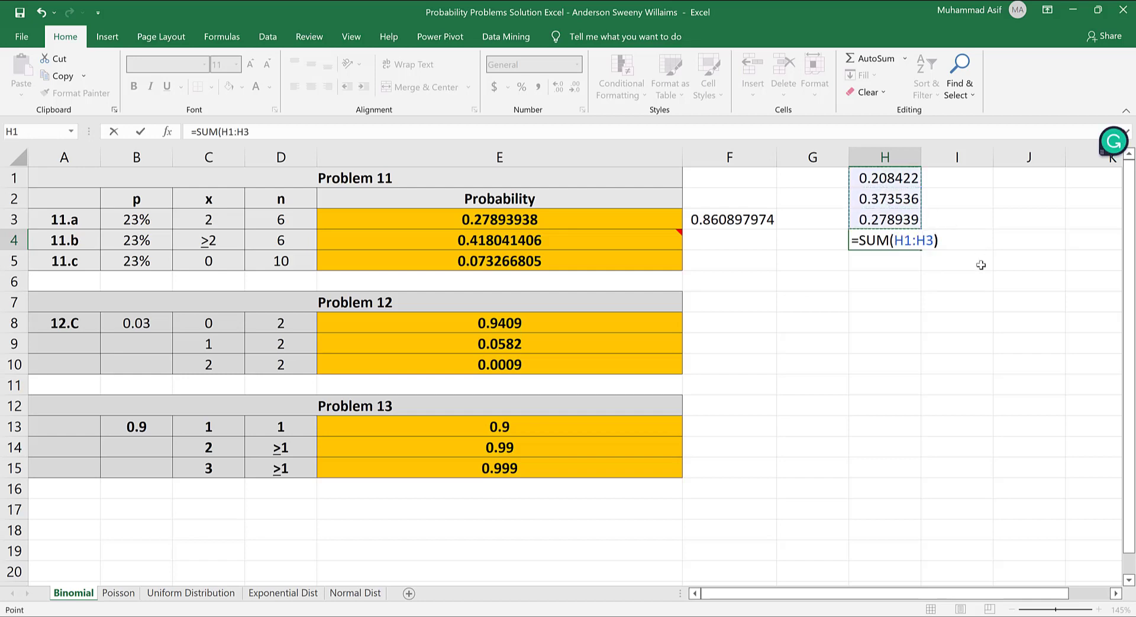
{"action": "key", "text": "Return"}
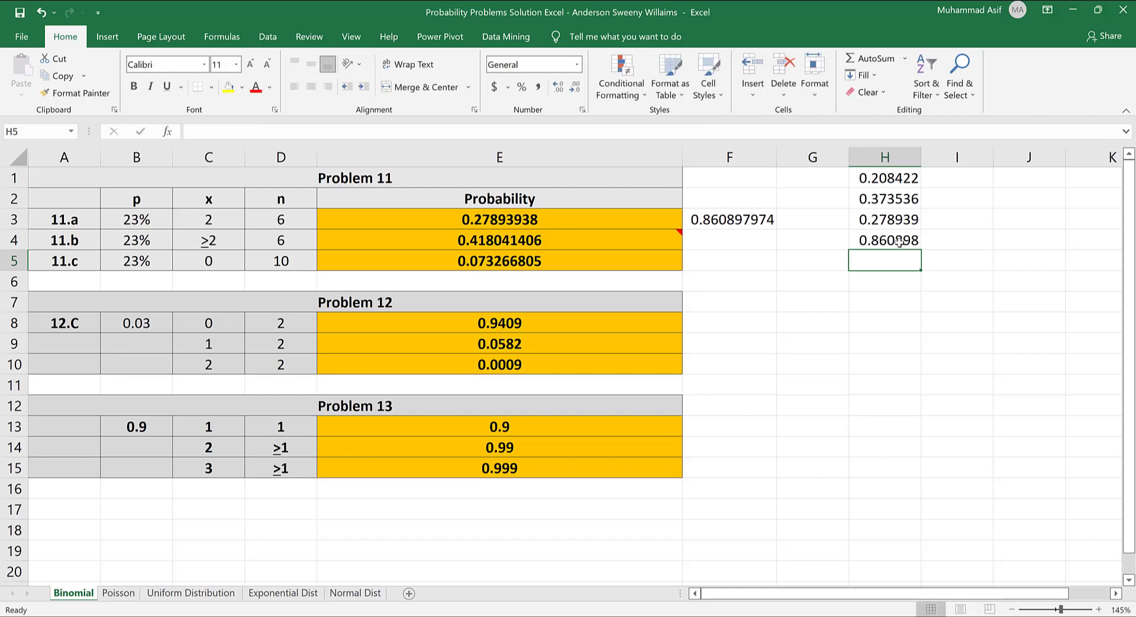
{"action": "left_click", "coordinate": [730, 220]}
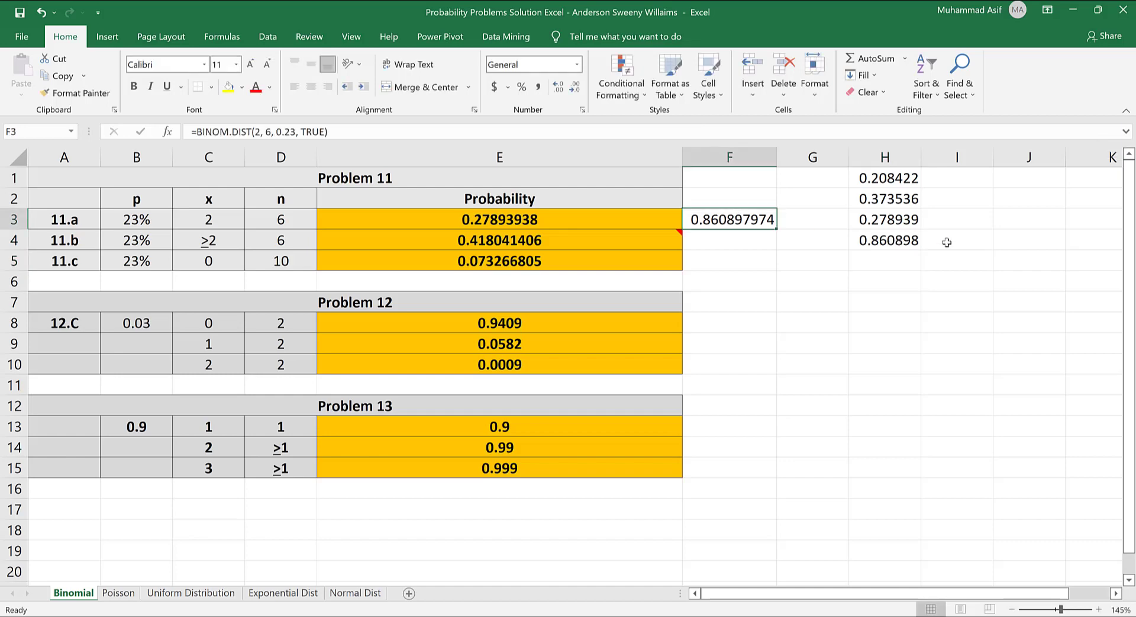
{"action": "left_click", "coordinate": [892, 239]}
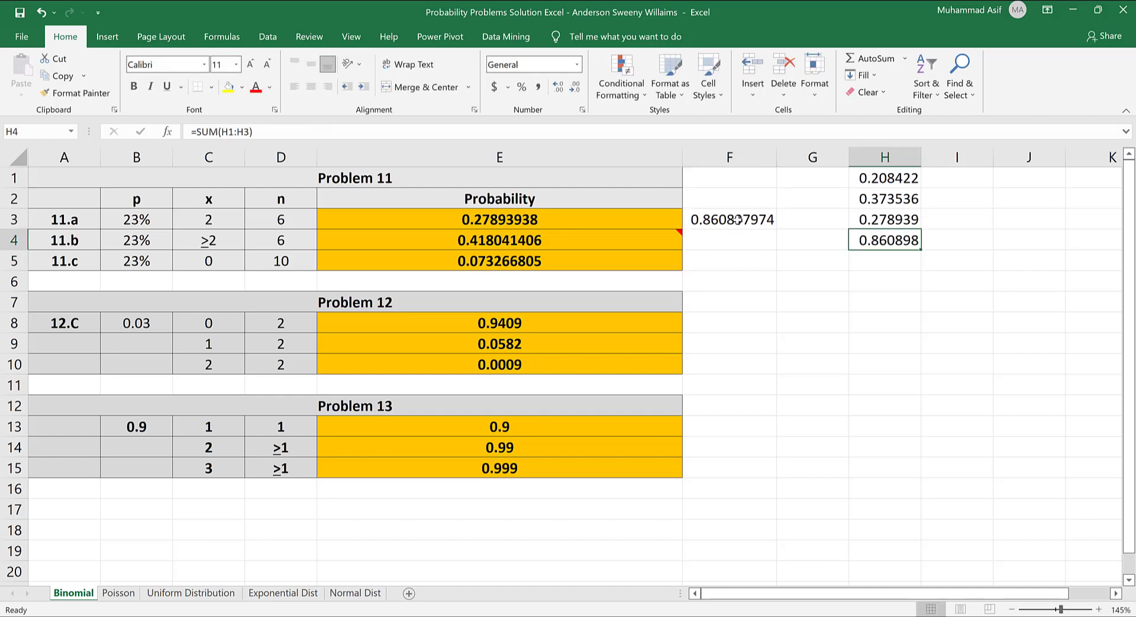
Compare the cumulative BINOM.DIST formula in F3 with the exact-probability formula in E3 and the sum in H4
{"action": "left_click", "coordinate": [736, 219]}
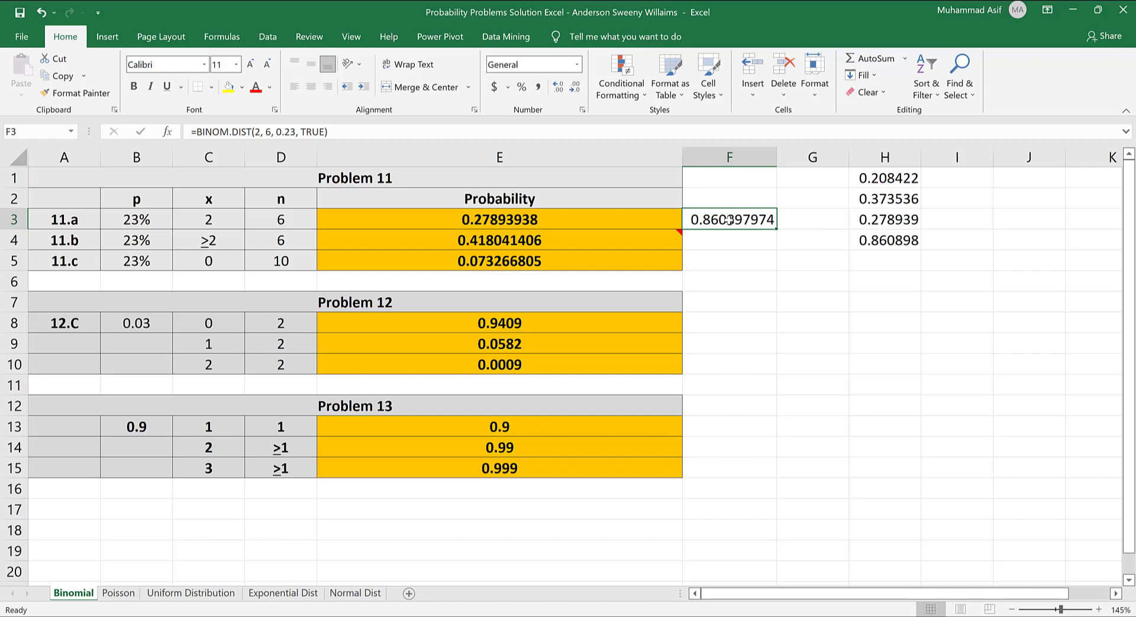
{"action": "left_click", "coordinate": [516, 219]}
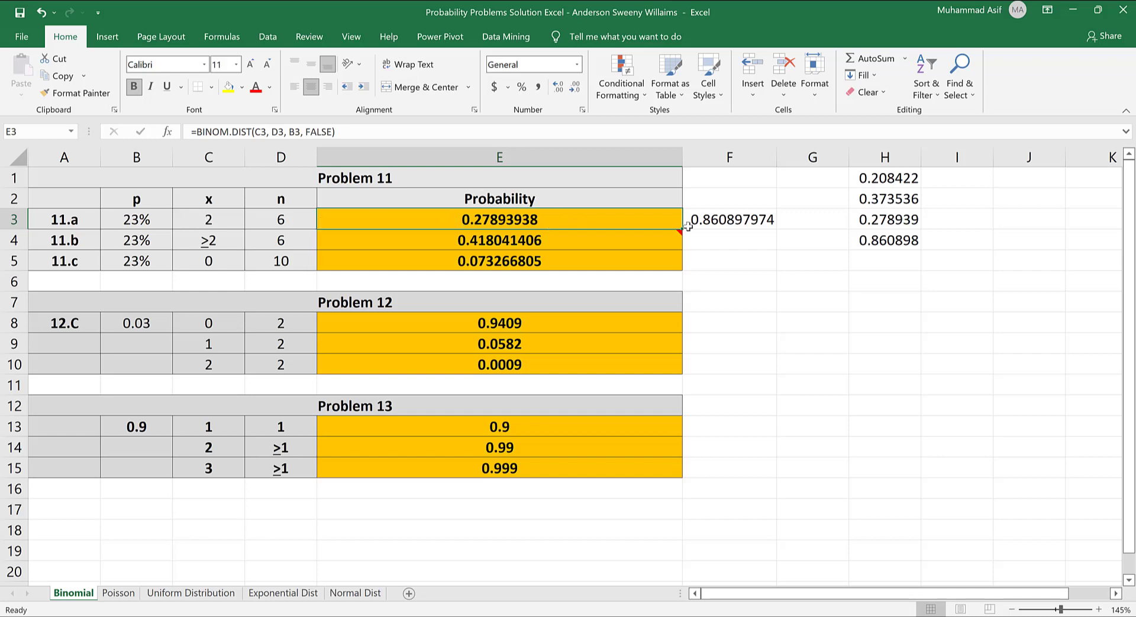
{"action": "left_click", "coordinate": [750, 220]}
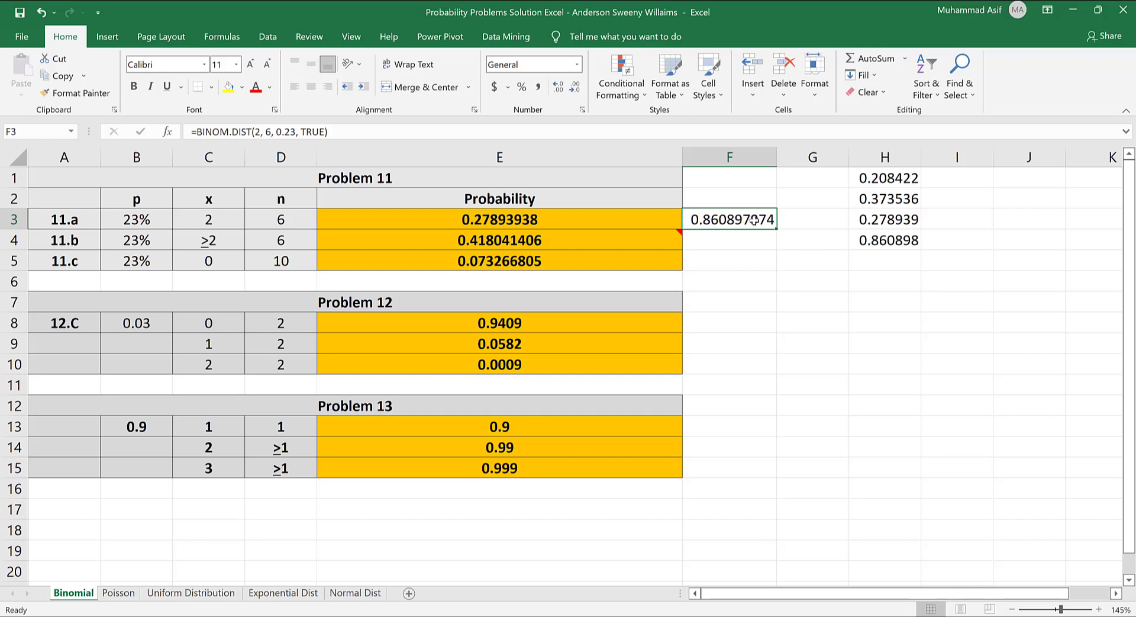
{"action": "left_click", "coordinate": [883, 241]}
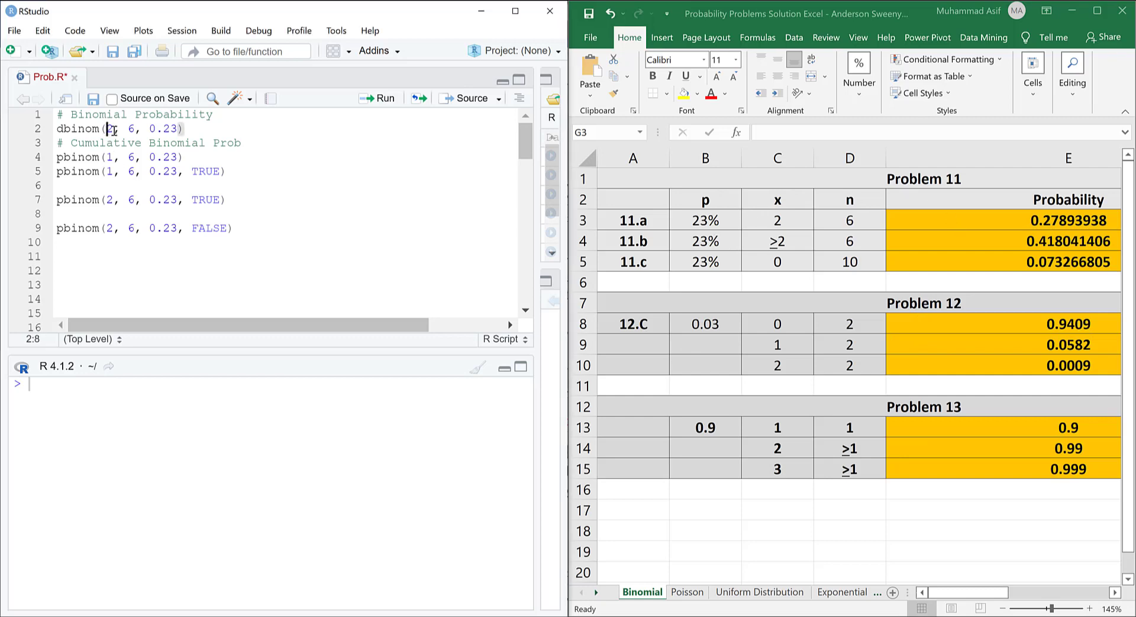
Switch to RStudio, check the arguments of dbinom(2, 6, 0.23) on line 2 of Prob.R, and run that line
{"action": "double_click", "coordinate": [109, 129]}
{"action": "double_click", "coordinate": [133, 129]}
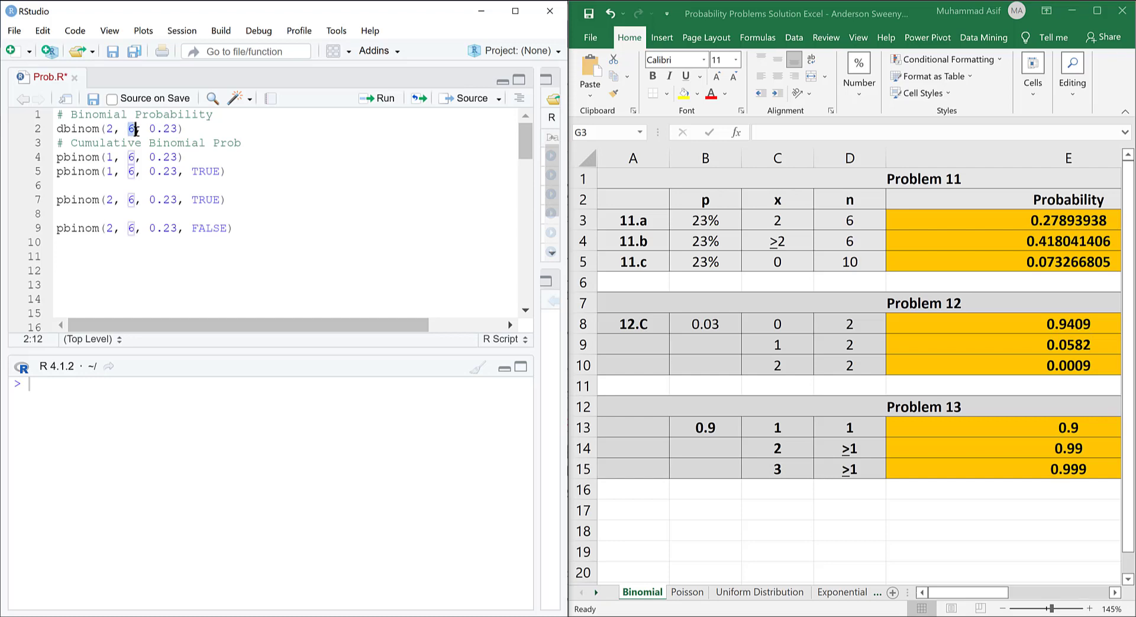
{"action": "left_click", "coordinate": [165, 129]}
{"action": "left_click", "coordinate": [189, 128]}
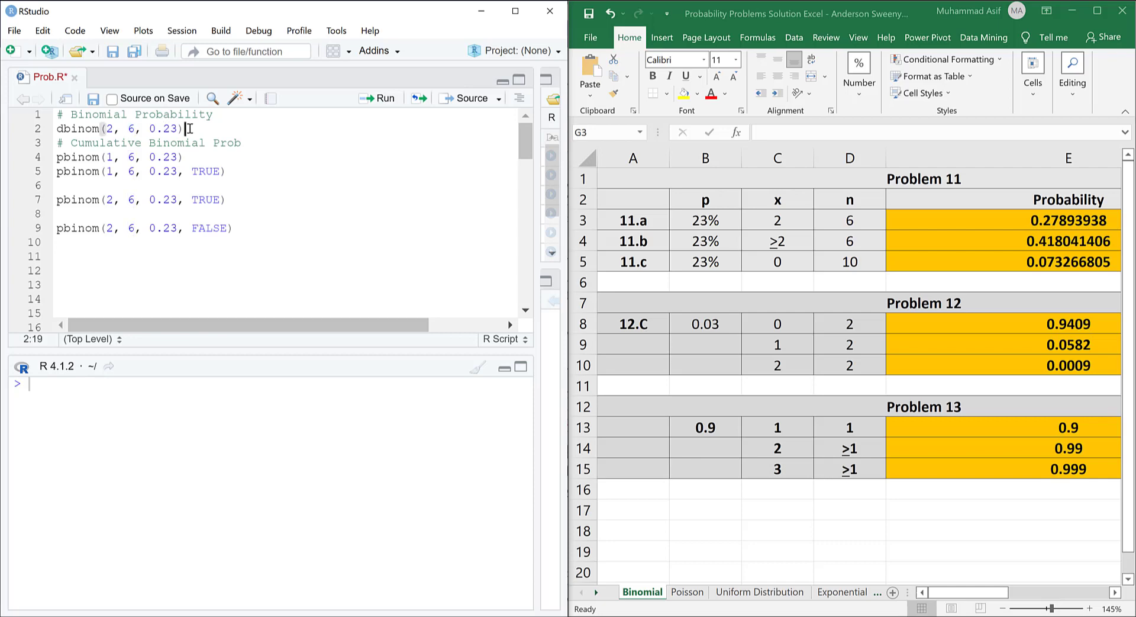
{"action": "left_click", "coordinate": [83, 130]}
{"action": "left_click", "coordinate": [109, 127]}
{"action": "left_click", "coordinate": [77, 128]}
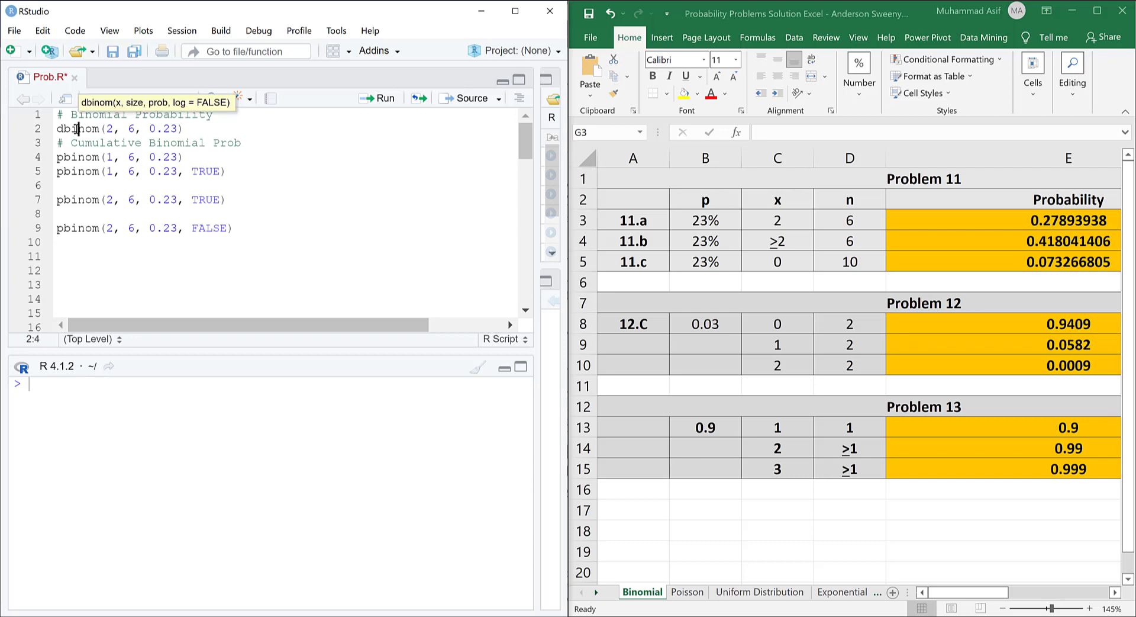
{"action": "left_click", "coordinate": [377, 100]}
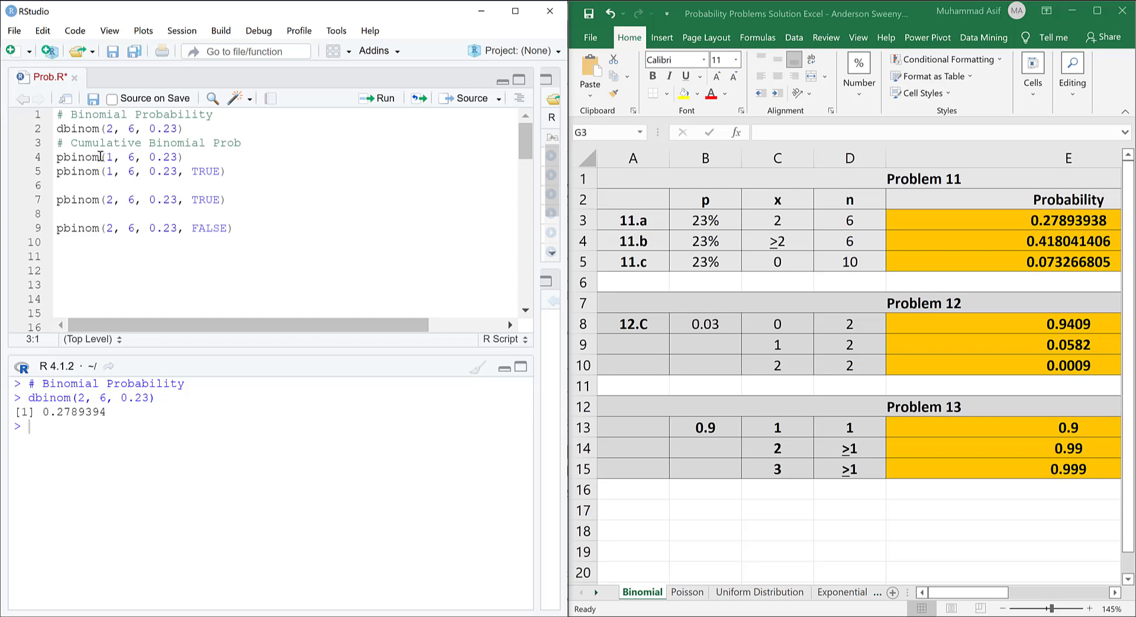
Check pbinom's argument hint, then run pbinom(1, 6, 0.23) and pbinom(1, 6, 0.23, TRUE) on lines 4 and 5
{"action": "mouse_move", "coordinate": [73, 152]}
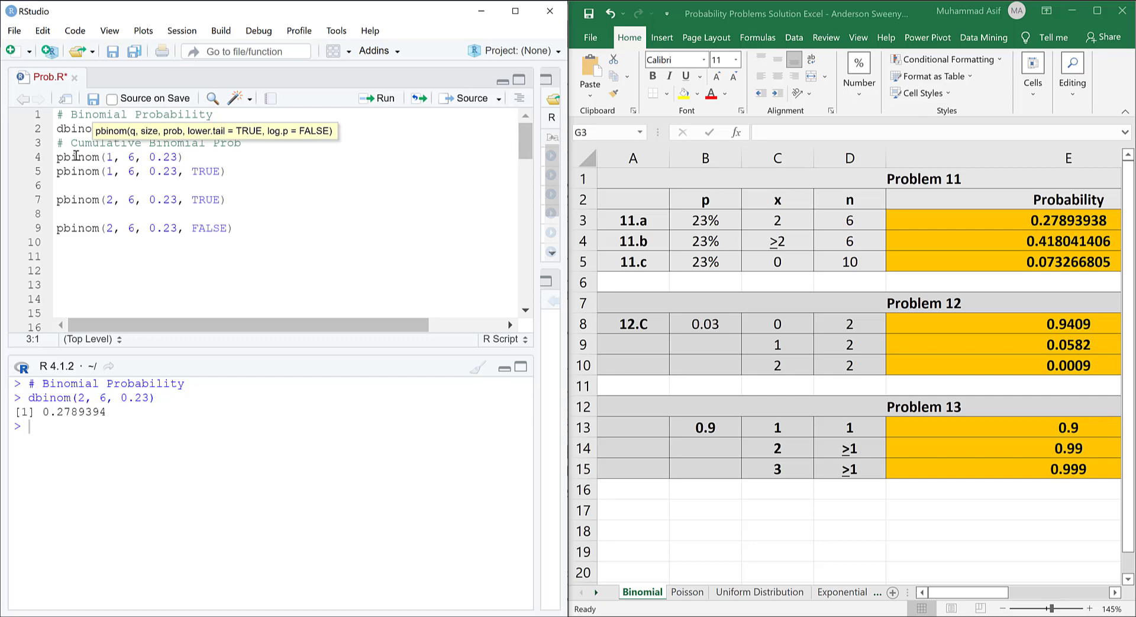
{"action": "left_click", "coordinate": [110, 155]}
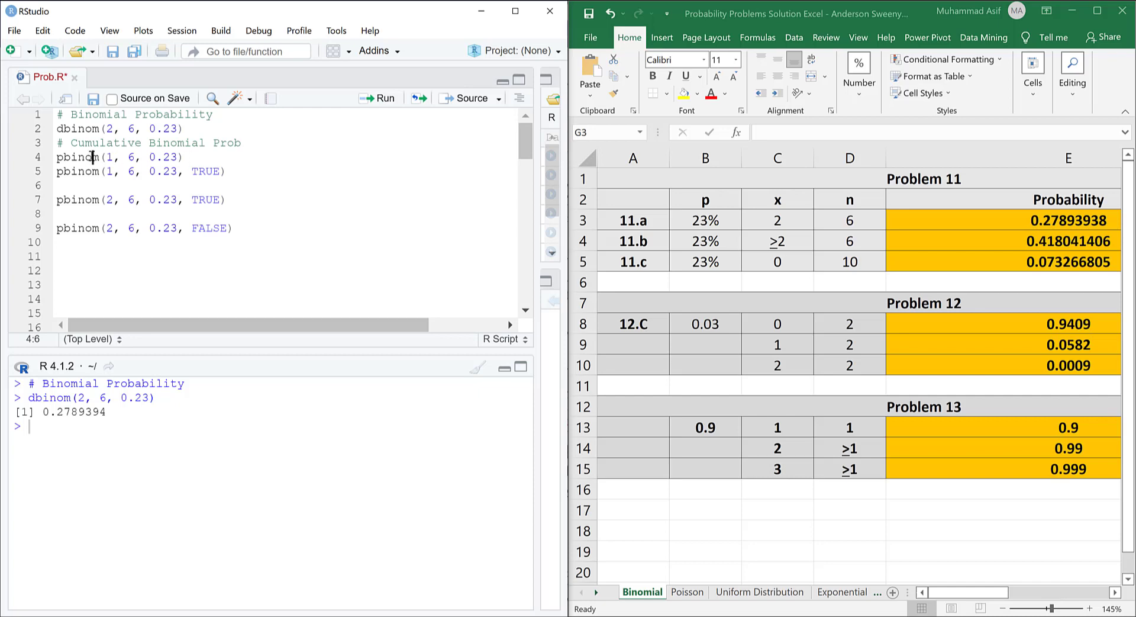
{"action": "left_click", "coordinate": [381, 98]}
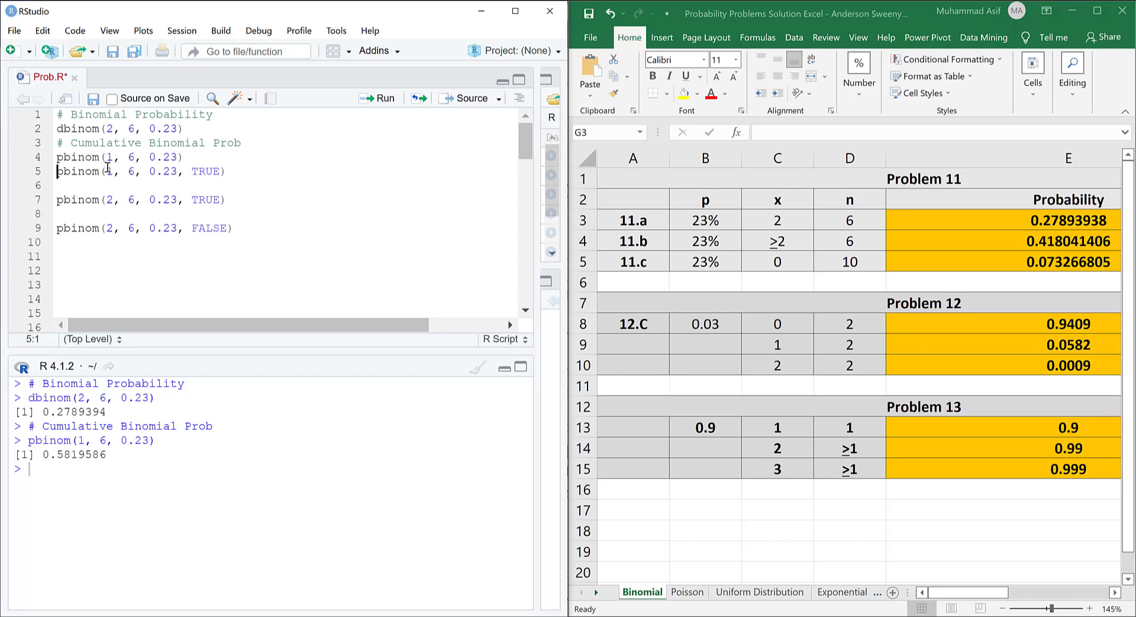
{"action": "key", "text": "ctrl+Return"}
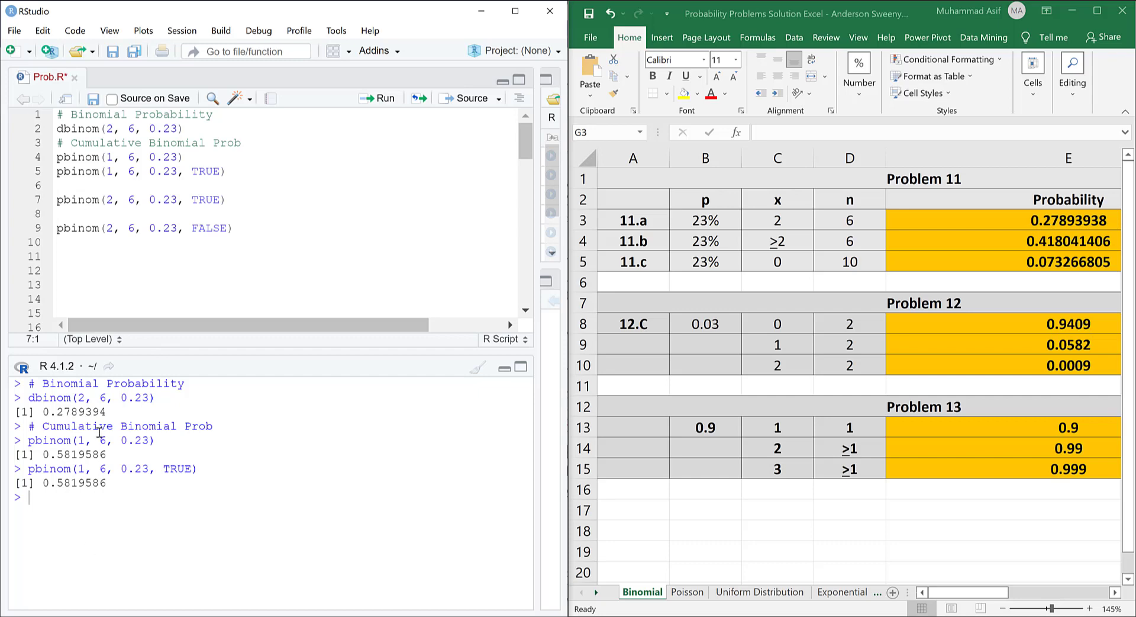
Clear the console and run pbinom(2, 6, 0.23, TRUE) and pbinom(2, 6, 0.23, FALSE) from lines 7 and 9
{"action": "key", "text": "ctrl+l"}
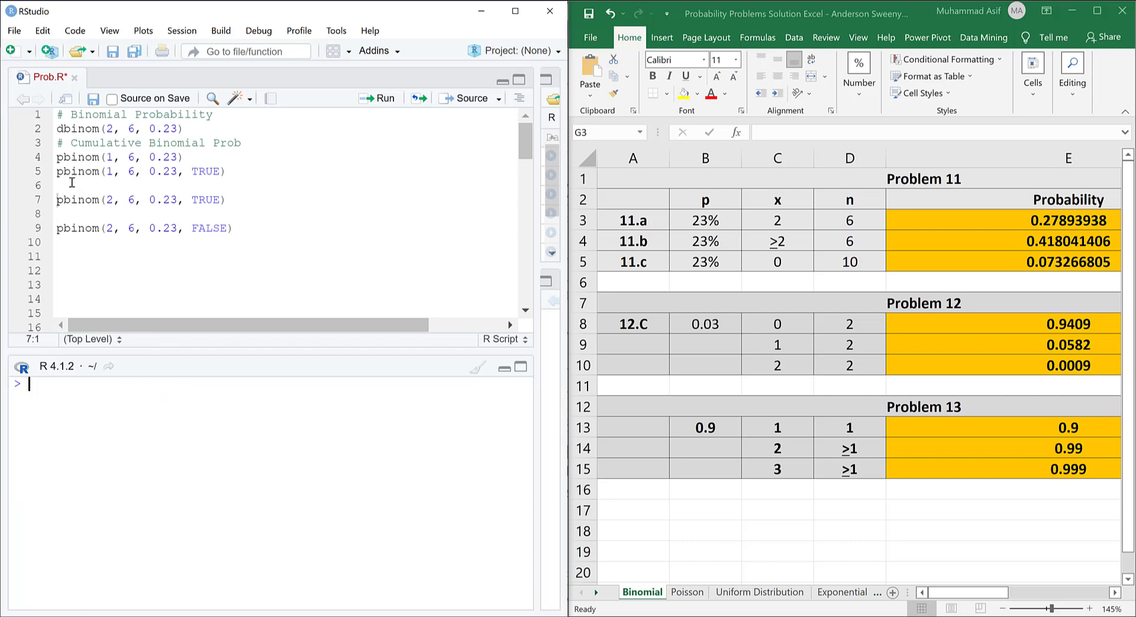
{"action": "left_click", "coordinate": [70, 201]}
{"action": "key", "text": "ctrl+Return"}
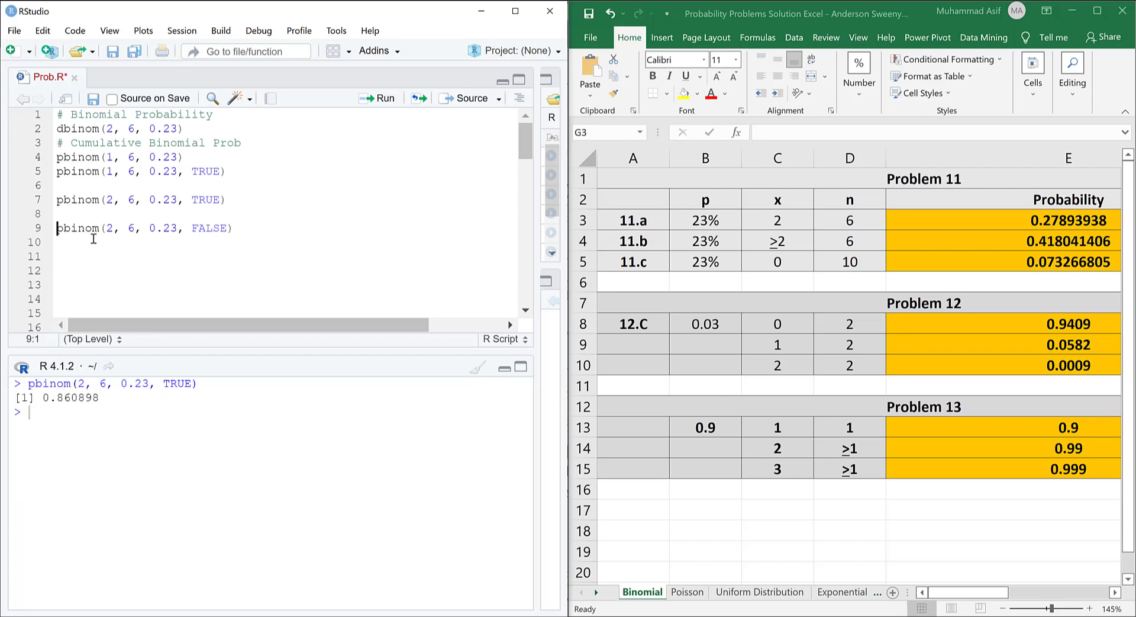
{"action": "left_click", "coordinate": [385, 99]}
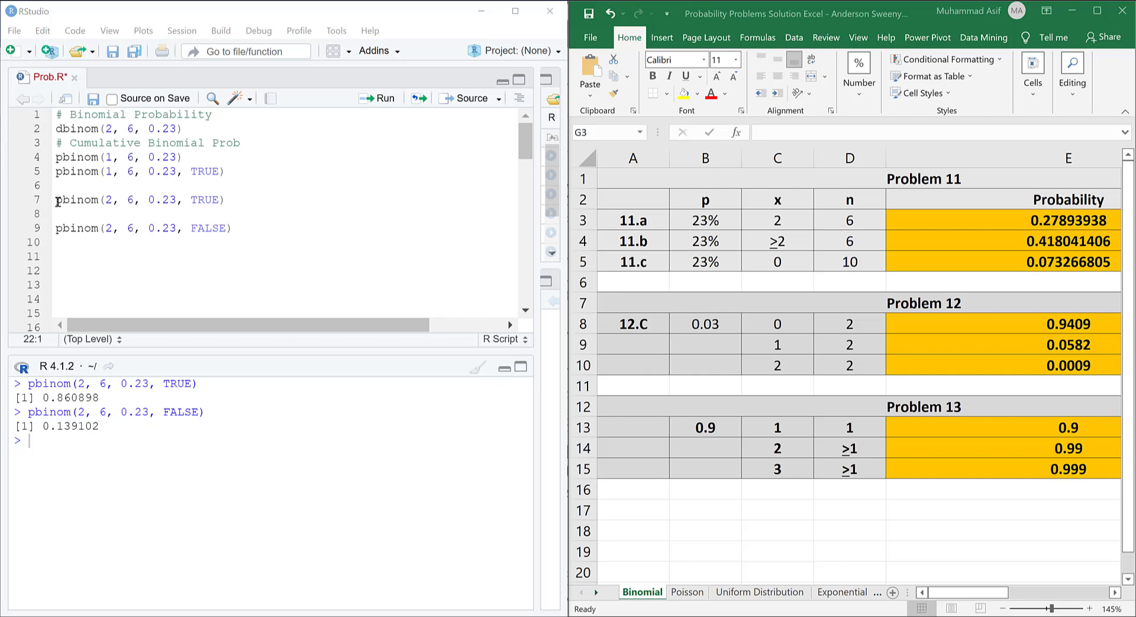
Examine the first argument of the pbinom call on line 7 and compare it with the FALSE version on line 9
{"action": "left_click_drag", "start_coordinate": [57, 201], "coordinate": [225, 199]}
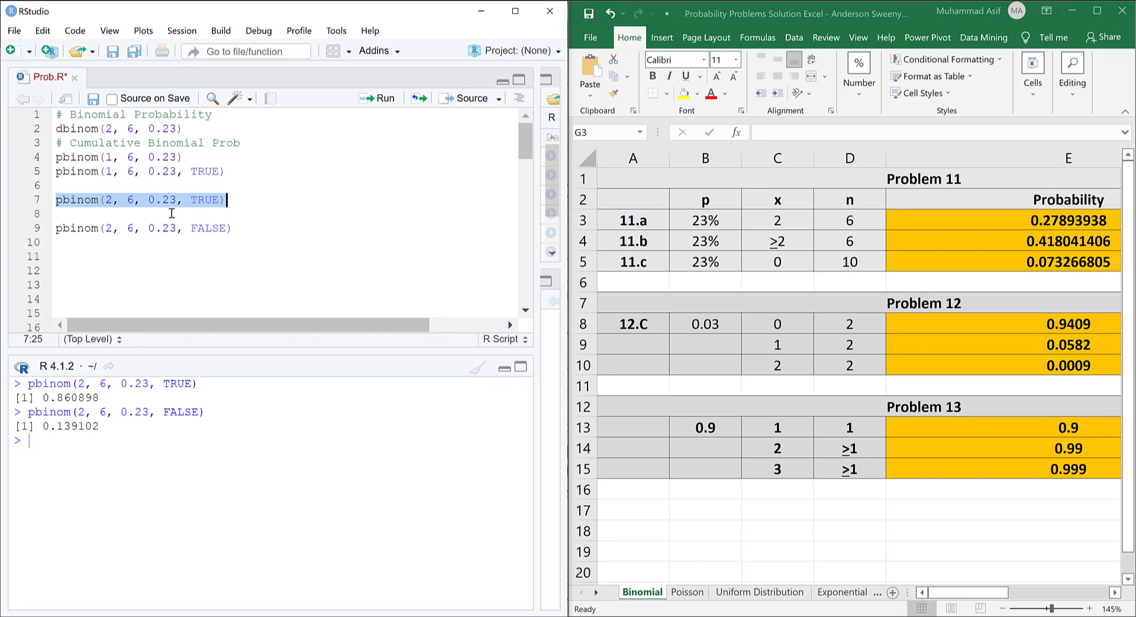
{"action": "left_click", "coordinate": [119, 203]}
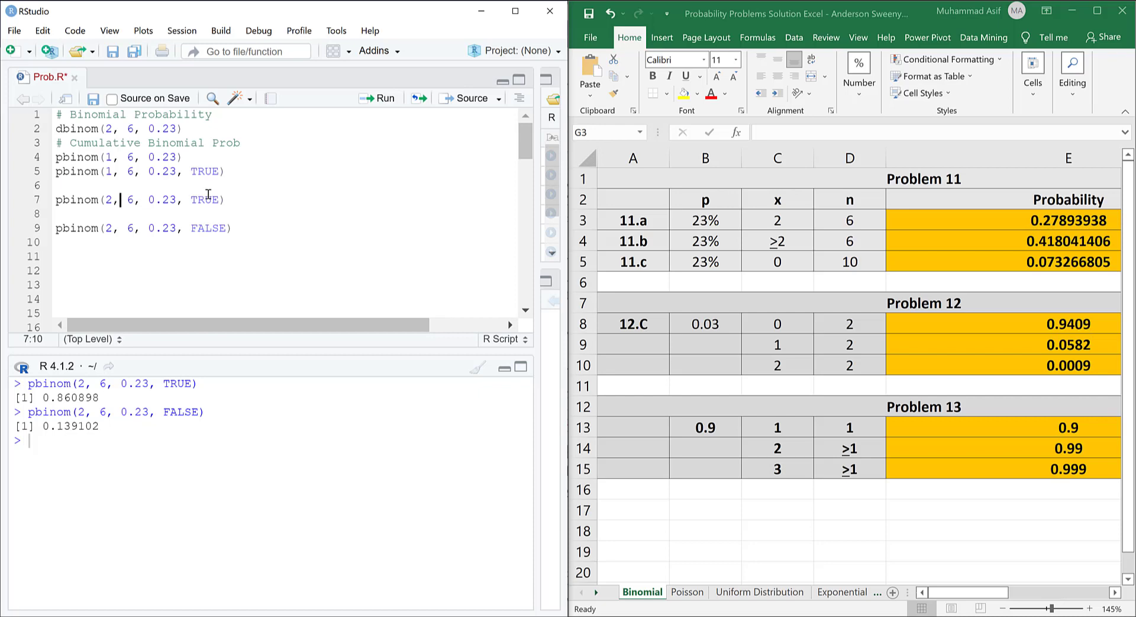
{"action": "double_click", "coordinate": [108, 200]}
{"action": "left_click", "coordinate": [107, 200]}
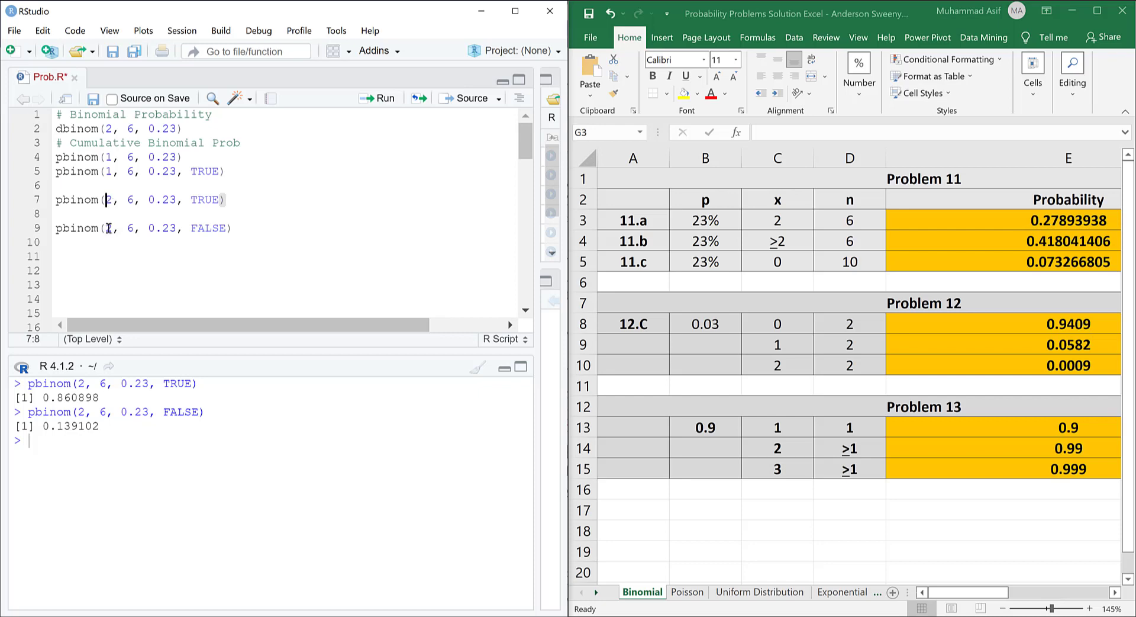
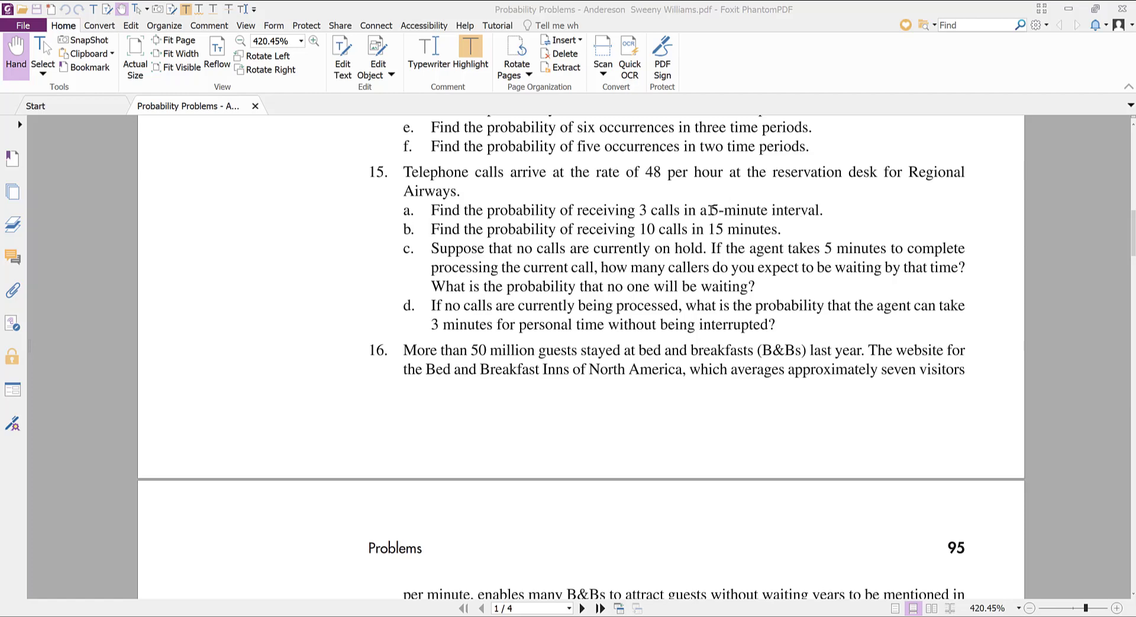
In the Foxit PhantomPDF problem sheet, compare problem 15's hourly call rate with the time intervals in parts a and b
{"action": "left_click_drag", "start_coordinate": [710, 210], "coordinate": [823, 209]}
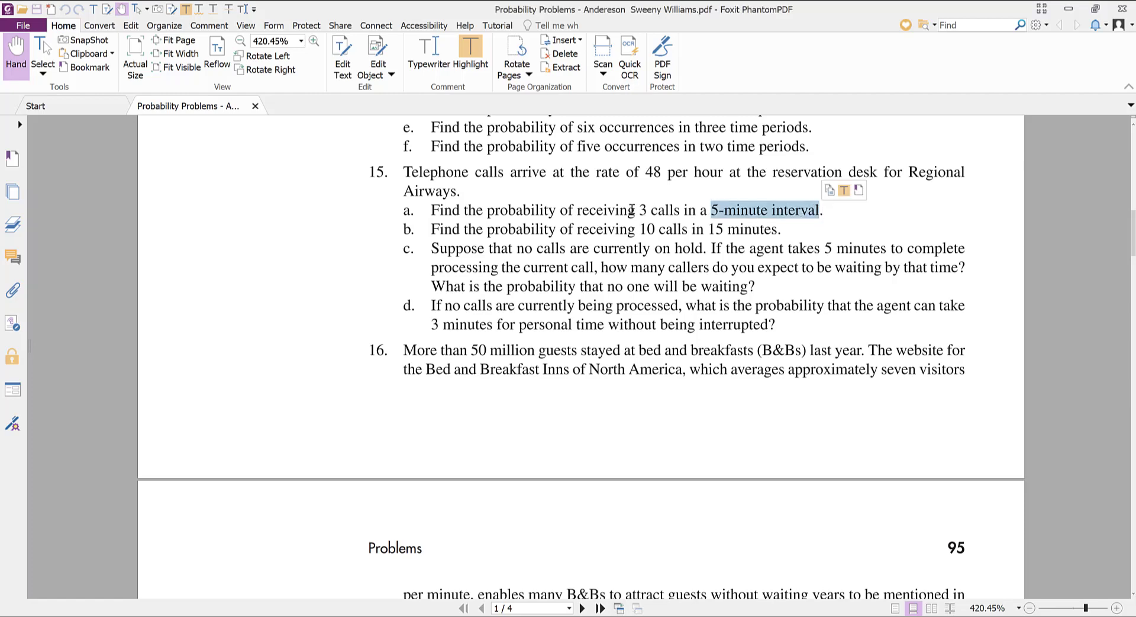
{"action": "left_click_drag", "start_coordinate": [629, 210], "coordinate": [674, 210]}
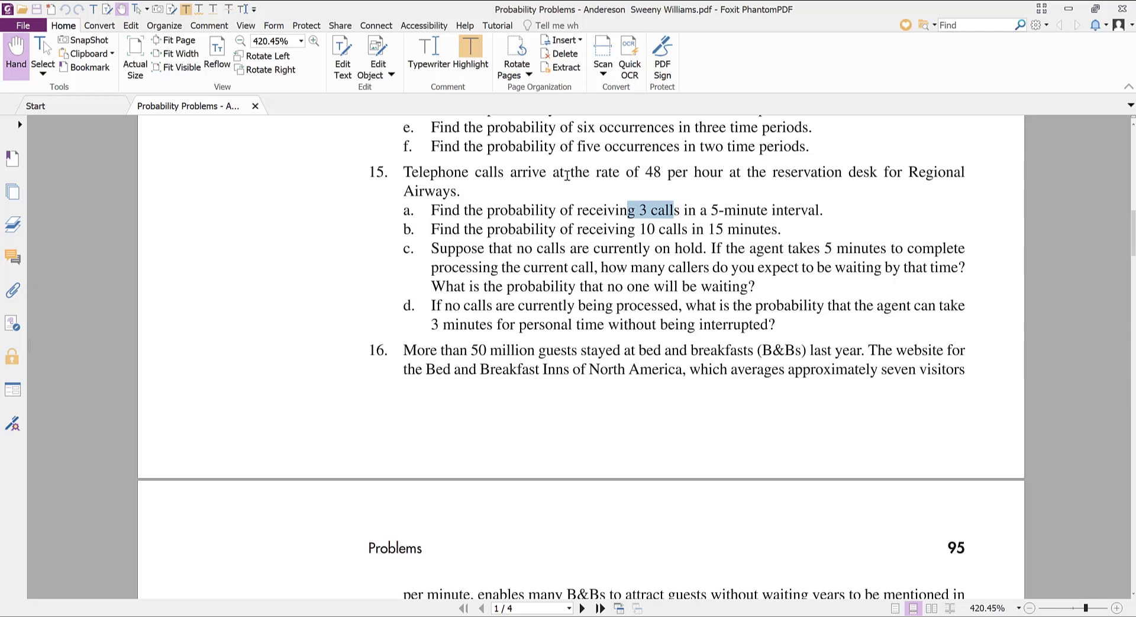
{"action": "left_click_drag", "start_coordinate": [577, 172], "coordinate": [807, 172]}
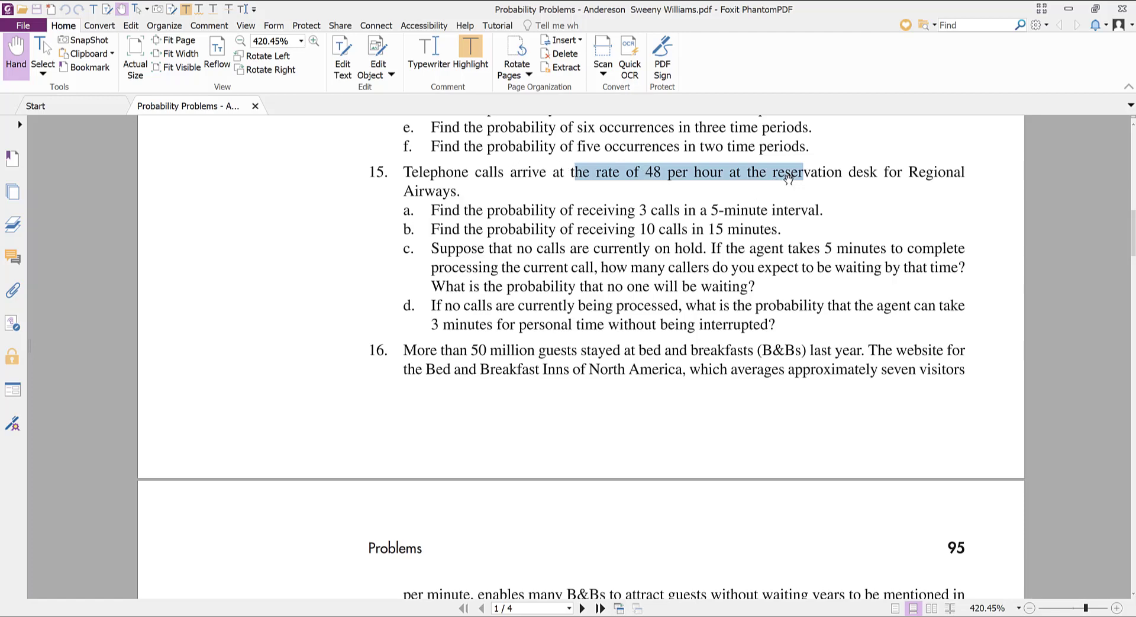
{"action": "left_click", "coordinate": [635, 172]}
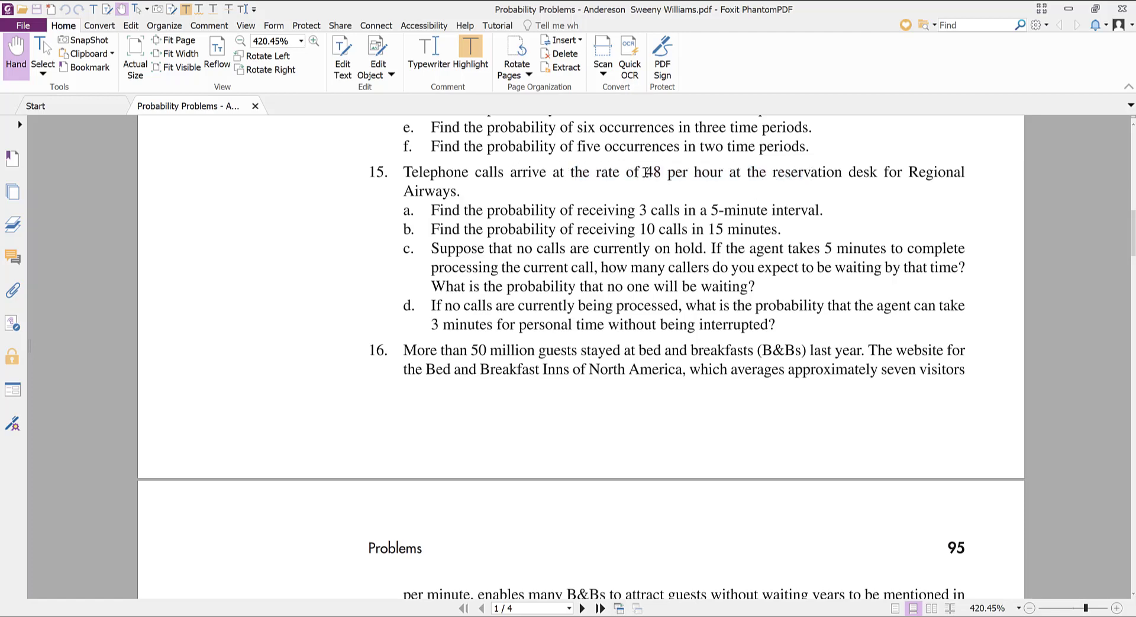
{"action": "left_click_drag", "start_coordinate": [644, 172], "coordinate": [722, 175]}
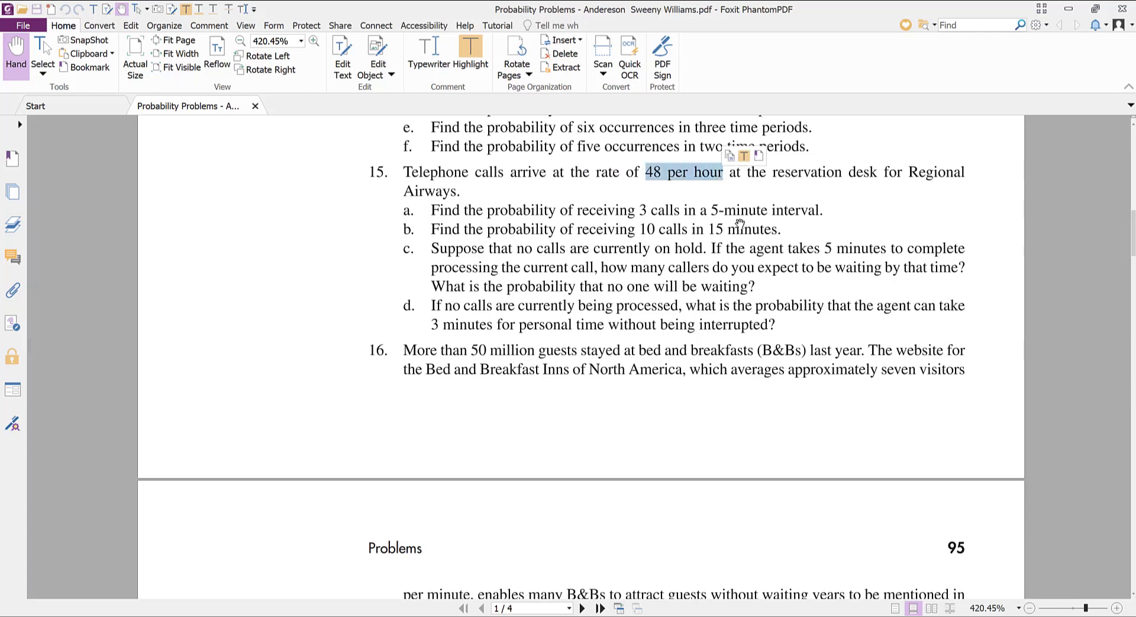
{"action": "left_click_drag", "start_coordinate": [710, 210], "coordinate": [746, 229]}
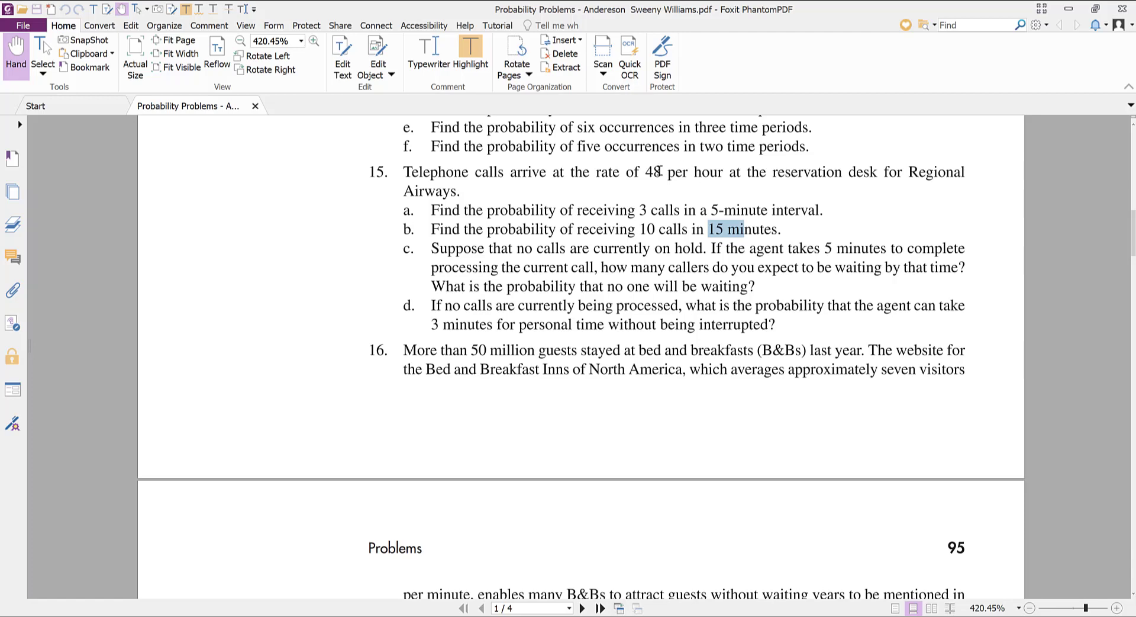
{"action": "left_click_drag", "start_coordinate": [651, 173], "coordinate": [722, 172]}
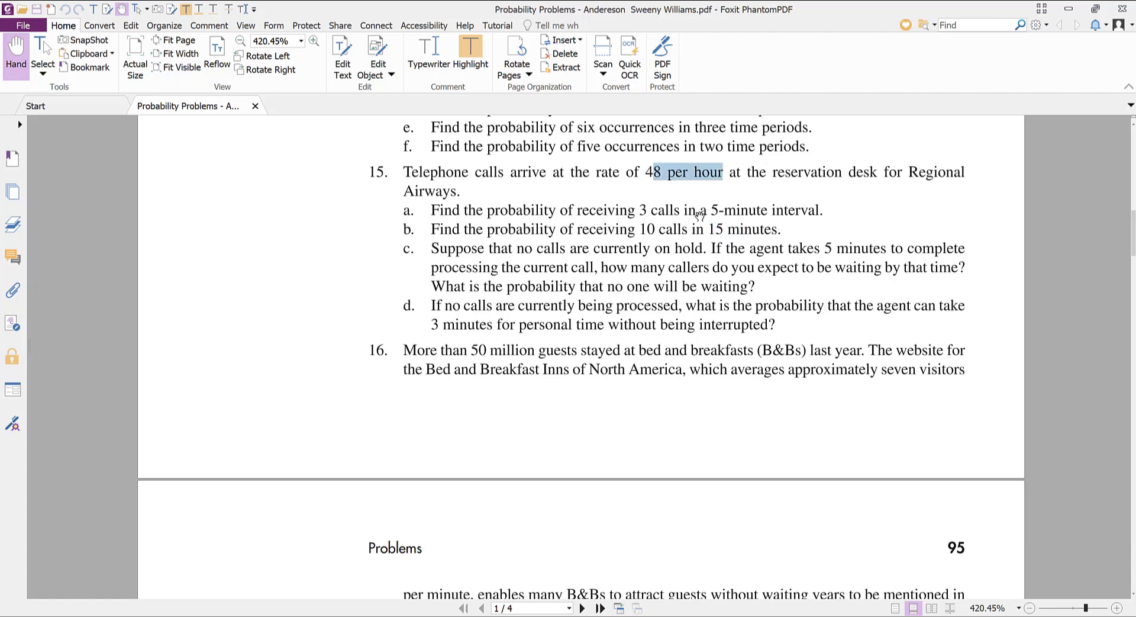
{"action": "left_click", "coordinate": [698, 210]}
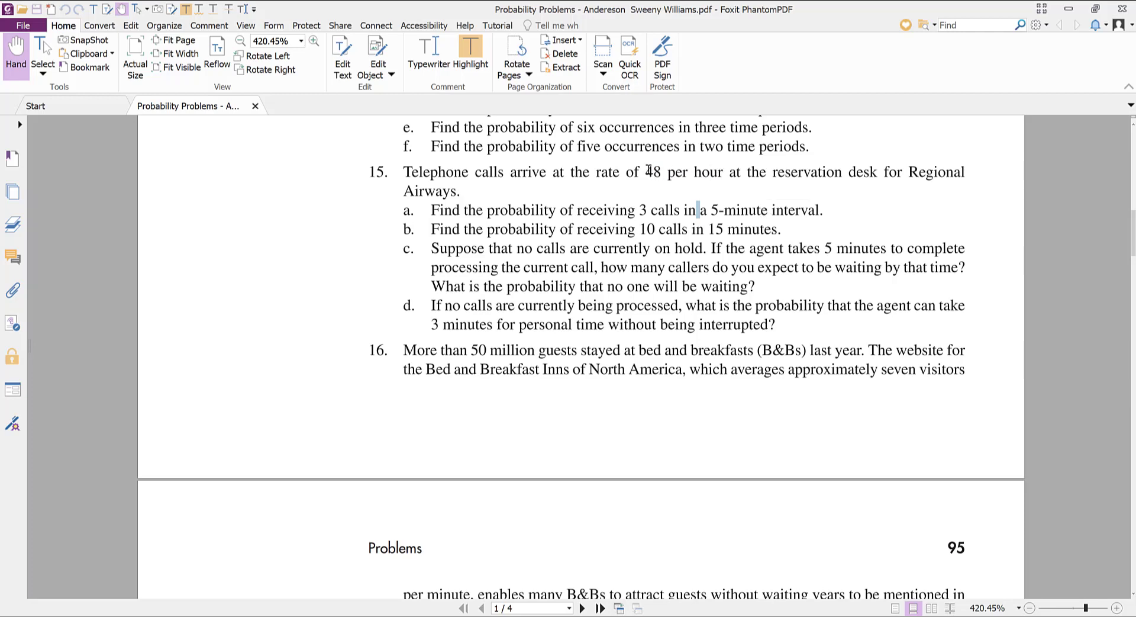
{"action": "left_click_drag", "start_coordinate": [645, 172], "coordinate": [727, 173]}
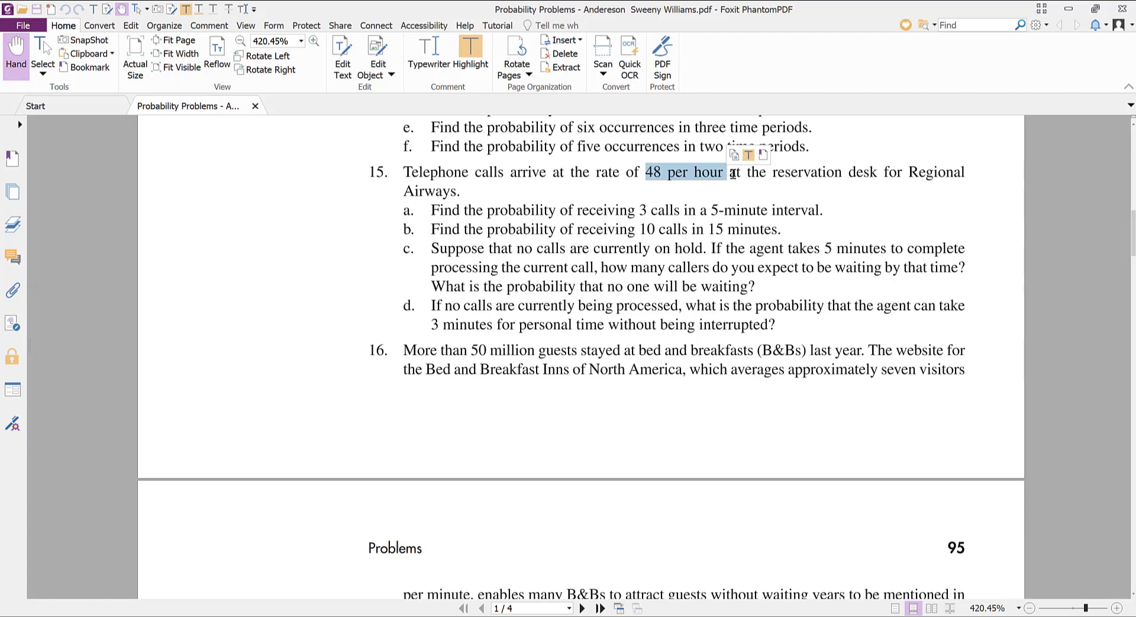
{"action": "left_click", "coordinate": [733, 173]}
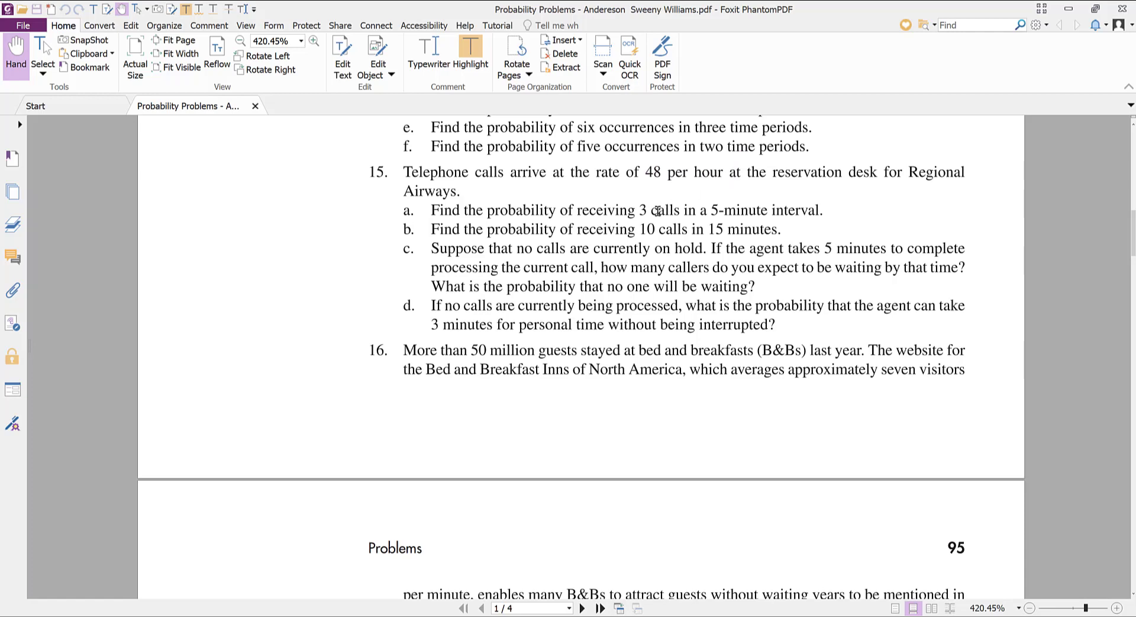
Reread problem 15 part a, focusing on the number of calls and the length of the interval
{"action": "left_click_drag", "start_coordinate": [655, 211], "coordinate": [726, 211]}
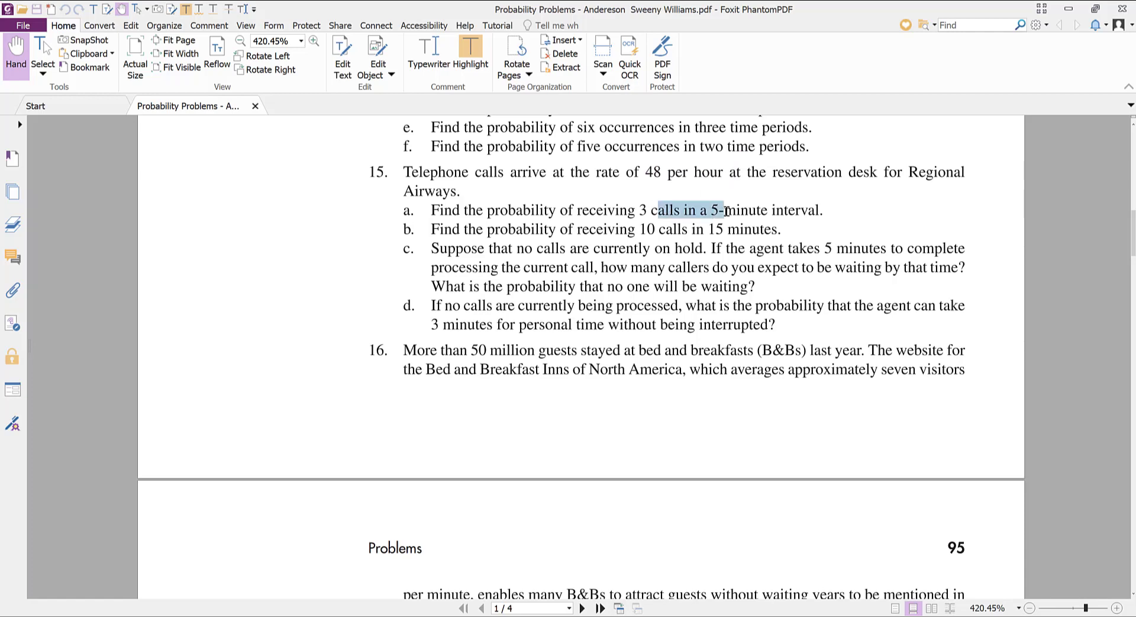
{"action": "left_click", "coordinate": [742, 211]}
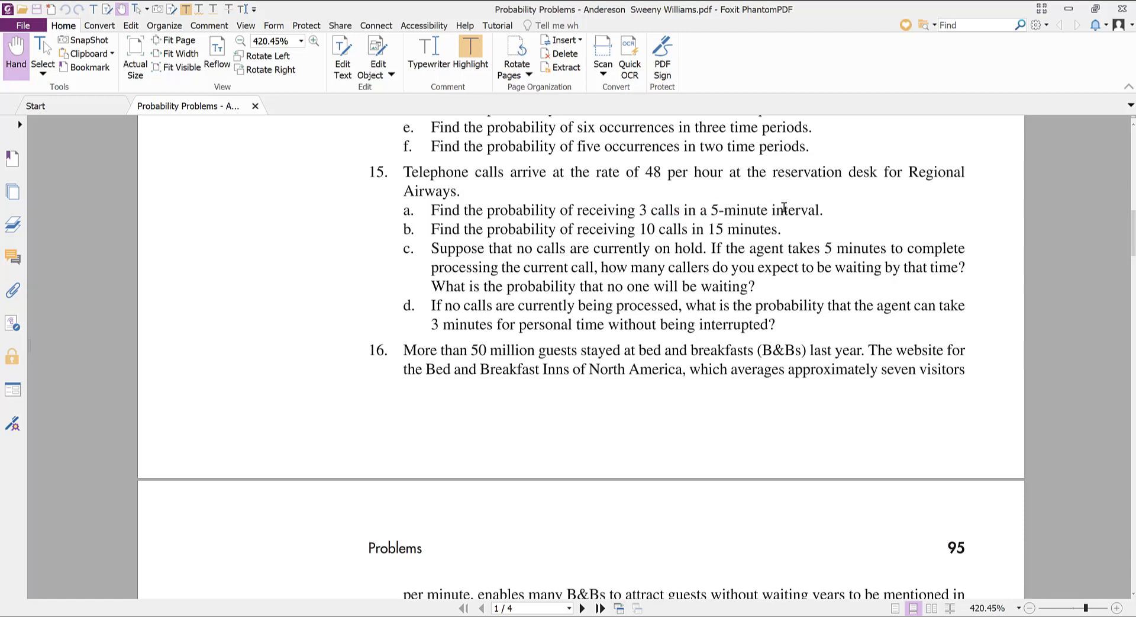
{"action": "left_click_drag", "start_coordinate": [665, 210], "coordinate": [827, 210]}
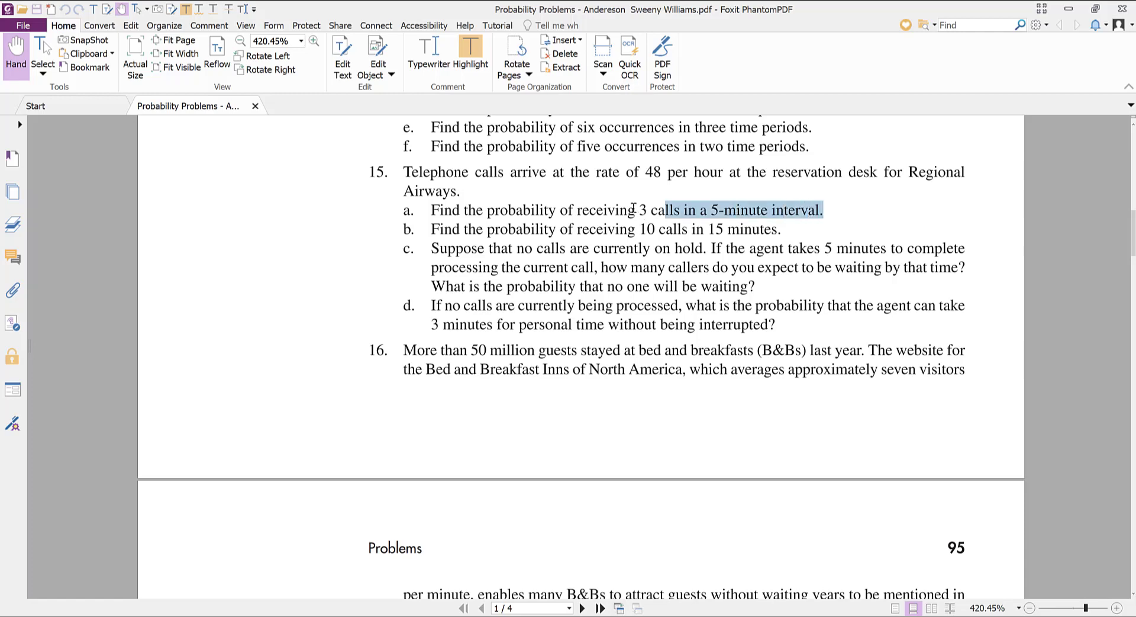
{"action": "left_click", "coordinate": [633, 208]}
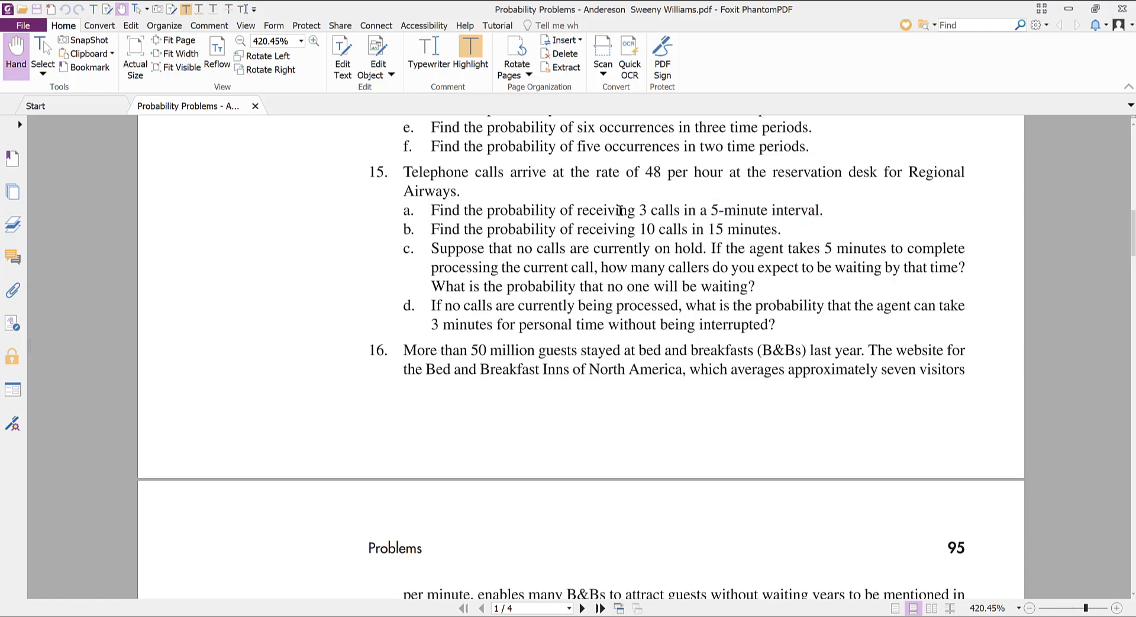
{"action": "left_click_drag", "start_coordinate": [727, 213], "coordinate": [833, 210]}
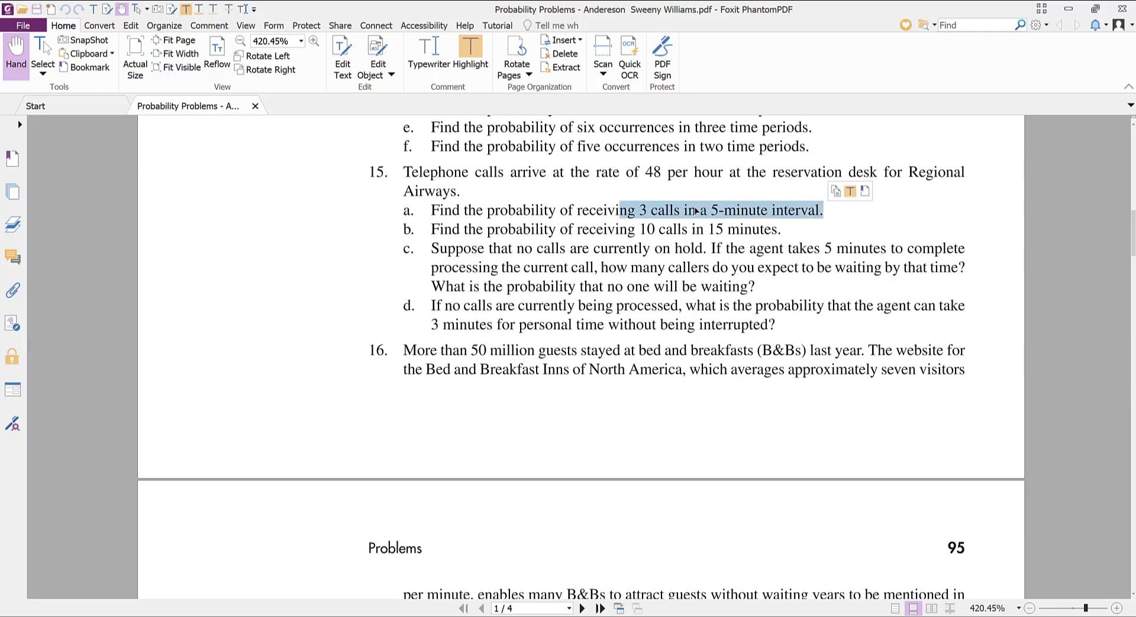
{"action": "left_click", "coordinate": [697, 210]}
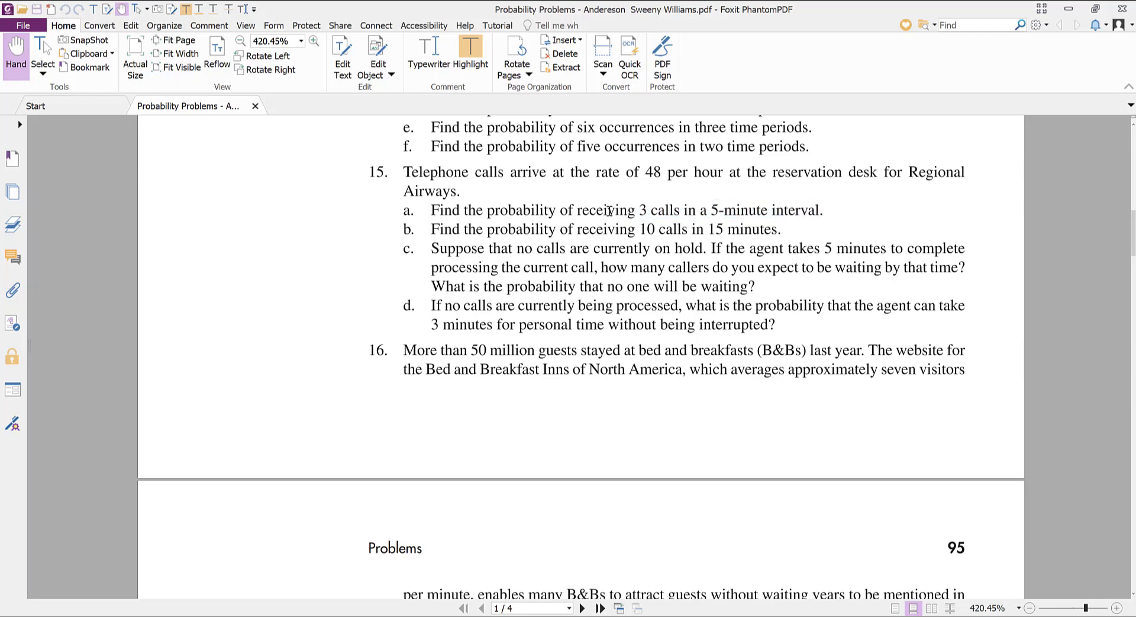
In the Foxit PhantomPDF problem sheet, compare problem 15's rate of 48 calls per hour with part a's 3 calls in a 5-minute interval
{"action": "left_click_drag", "start_coordinate": [603, 210], "coordinate": [676, 221]}
{"action": "scroll", "coordinate": [616, 207], "scroll_direction": "up", "scroll_amount": 1}
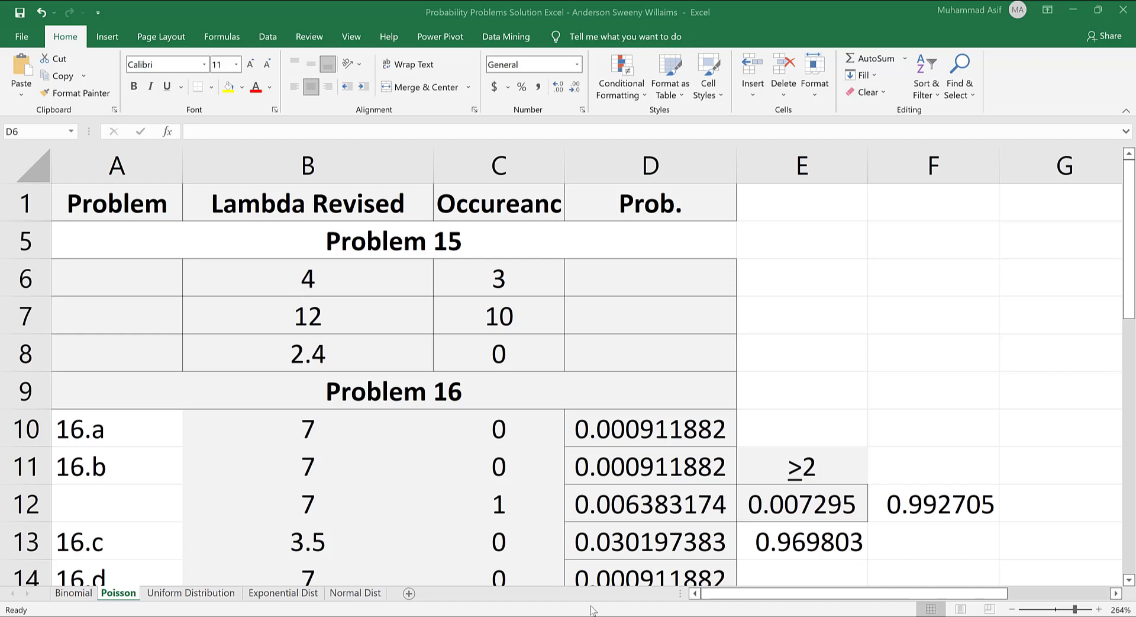
{"action": "mouse_move", "coordinate": [586, 615]}
{"action": "left_click", "coordinate": [585, 571]}
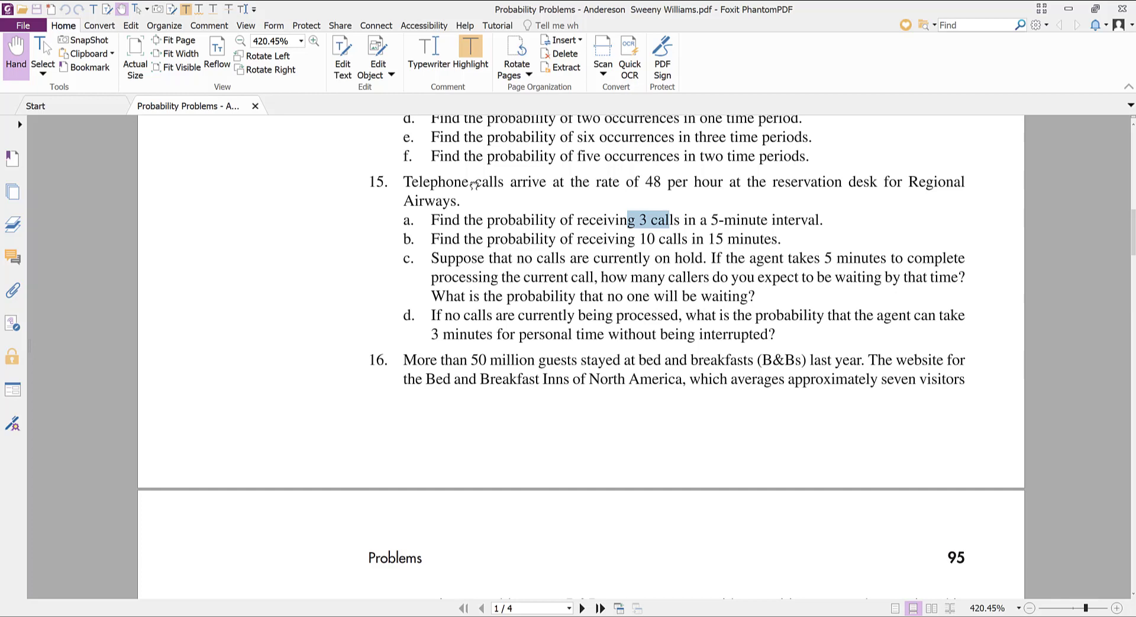
{"action": "left_click", "coordinate": [490, 187]}
{"action": "left_click_drag", "start_coordinate": [589, 177], "coordinate": [712, 189]}
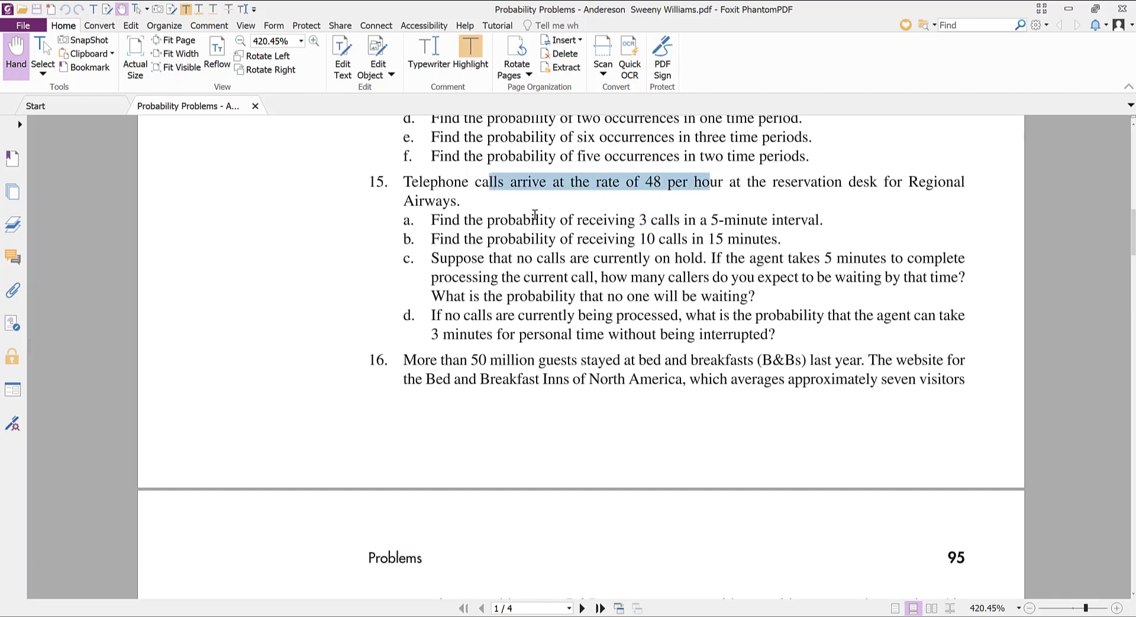
{"action": "left_click_drag", "start_coordinate": [536, 221], "coordinate": [751, 221]}
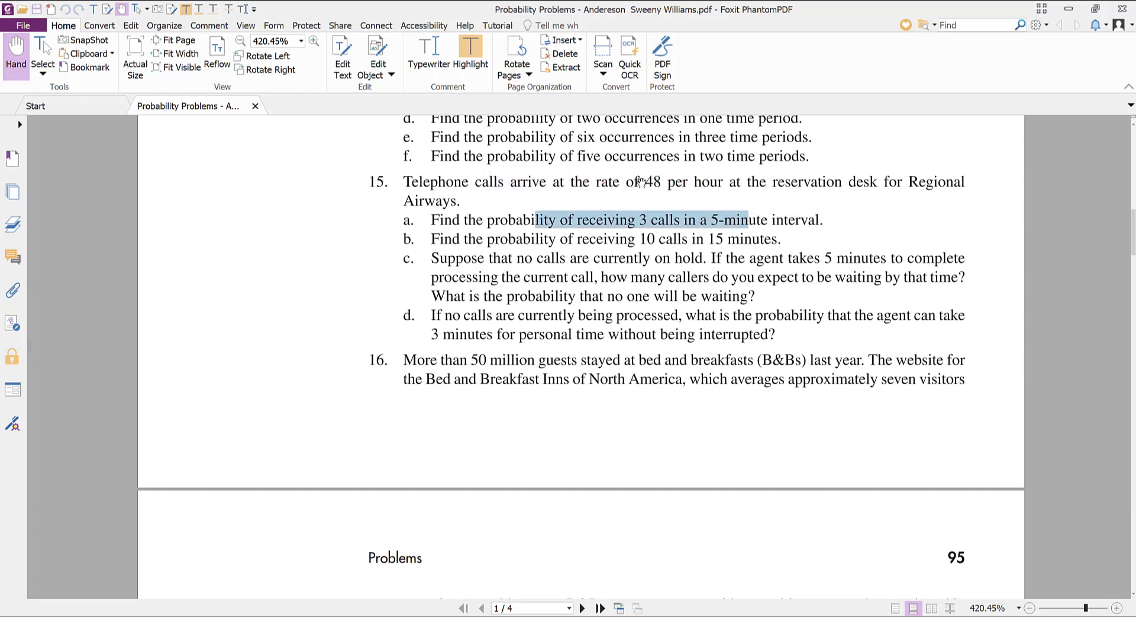
{"action": "left_click", "coordinate": [640, 182]}
{"action": "left_click_drag", "start_coordinate": [644, 182], "coordinate": [756, 187]}
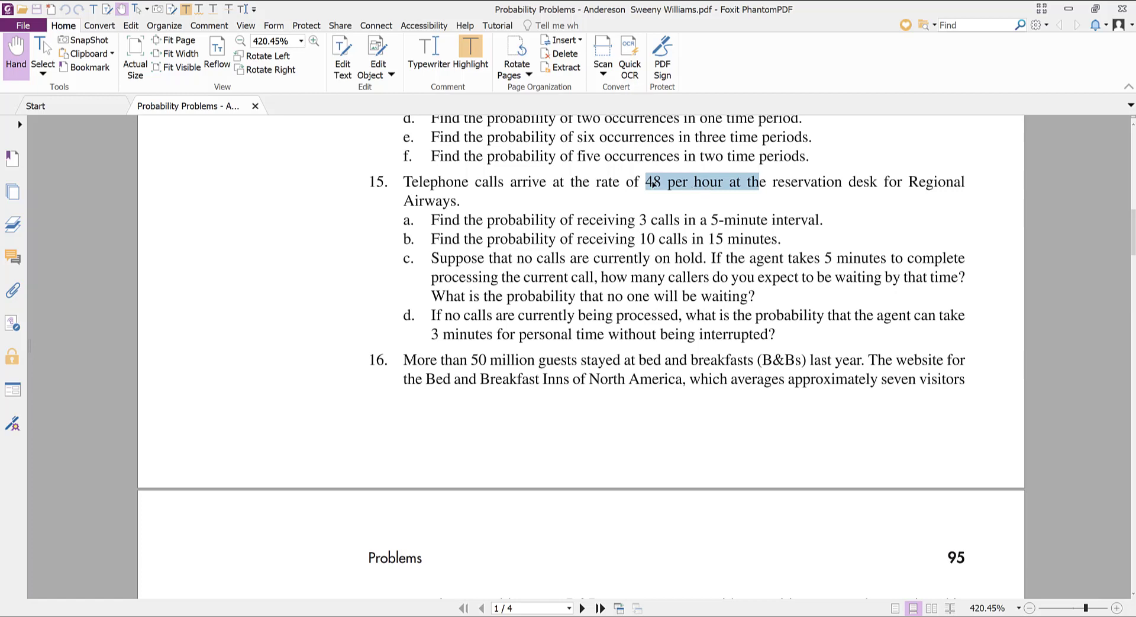
{"action": "left_click", "coordinate": [729, 218]}
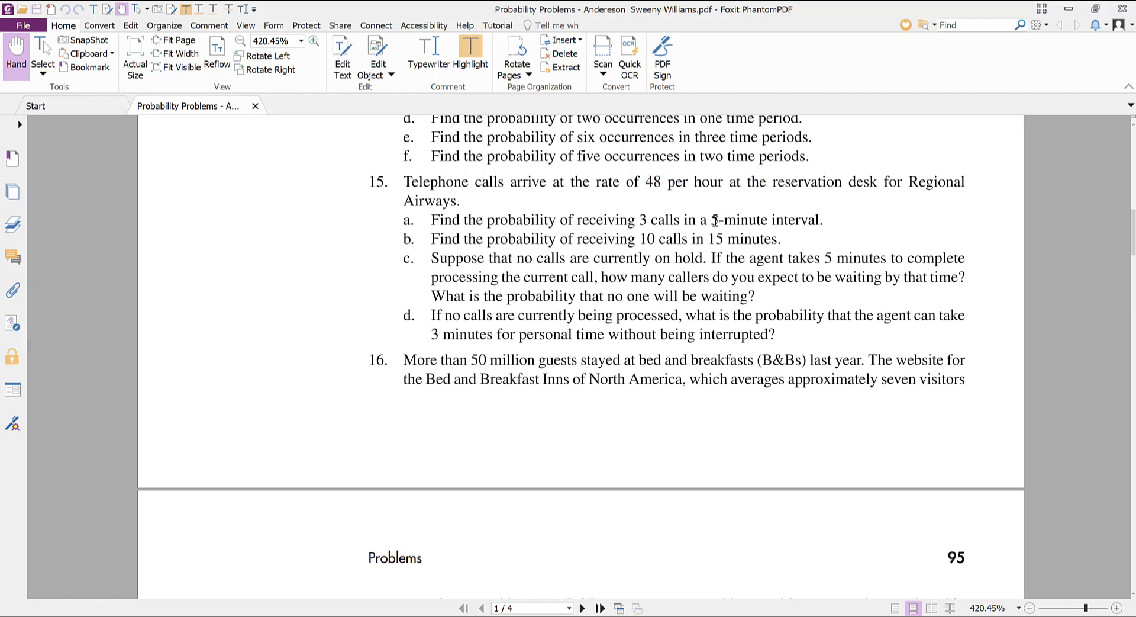
{"action": "left_click_drag", "start_coordinate": [711, 219], "coordinate": [752, 225]}
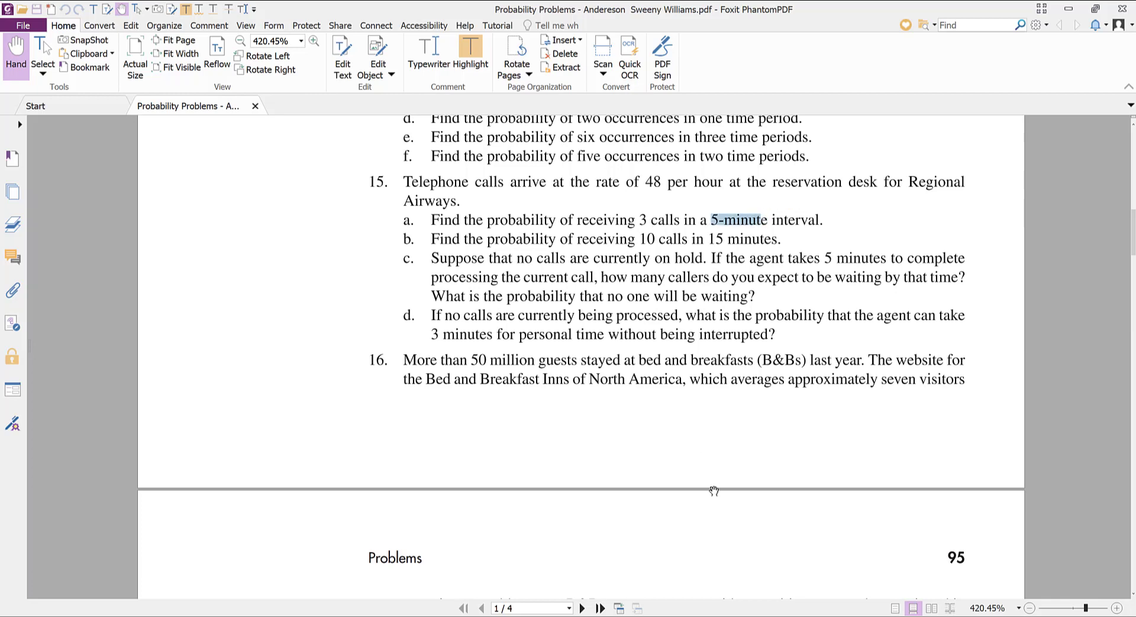
Switch to the Excel workbook and select cell D6, the first probability cell for problem 15 on the Poisson sheet
{"action": "mouse_move", "coordinate": [646, 615]}
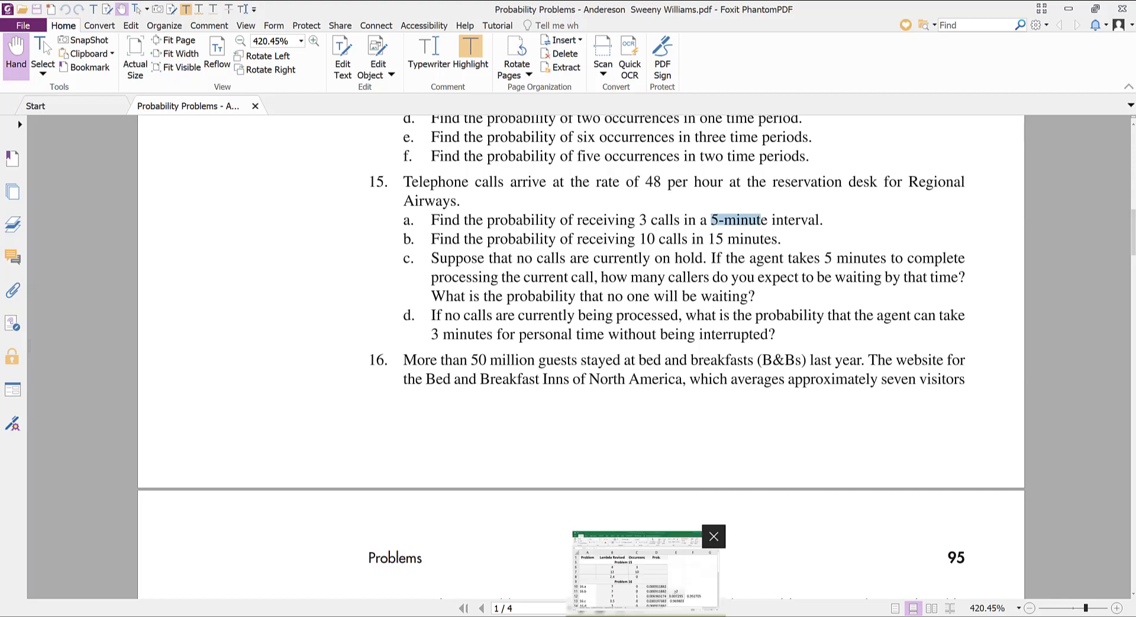
{"action": "left_click", "coordinate": [627, 557]}
{"action": "left_click", "coordinate": [624, 286]}
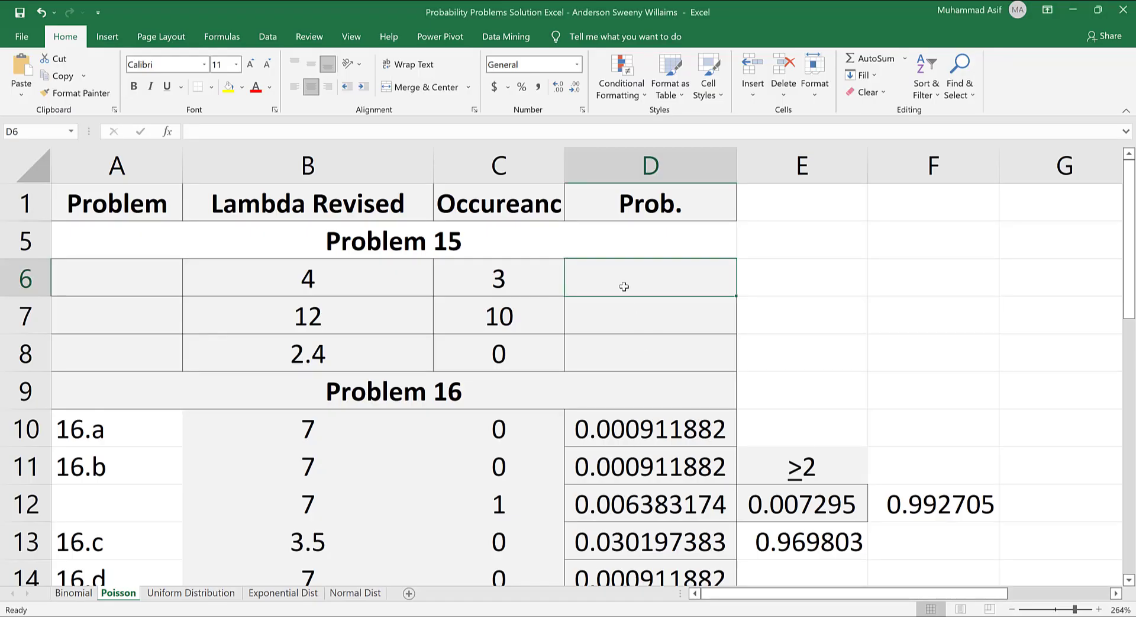
{"action": "type", "text": "=p"}
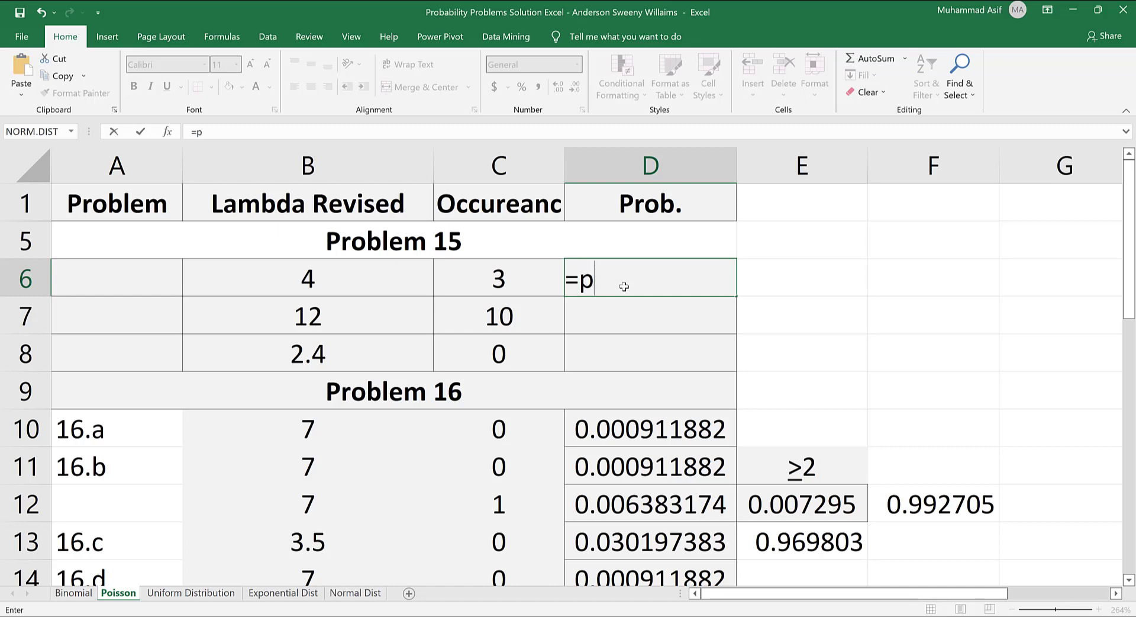
{"action": "type", "text": "o"}
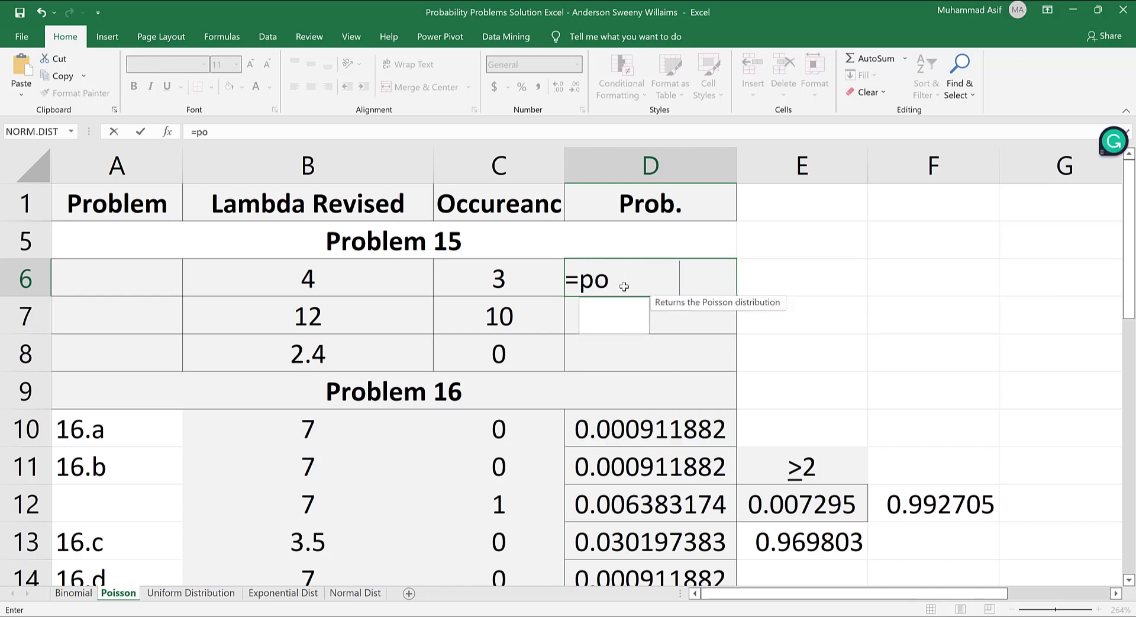
{"action": "type", "text": "sisson.dist("}
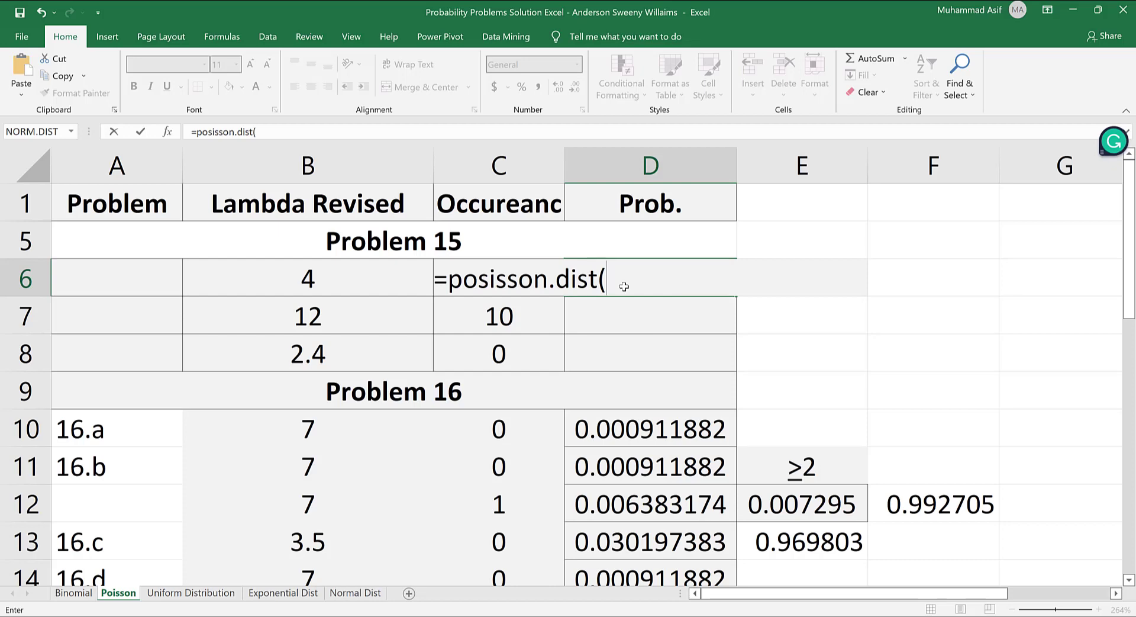
{"action": "type", "text": "4,"}
{"action": "key", "text": "BackSpace"}
{"action": "key", "text": "BackSpace"}
{"action": "key", "text": "BackSpace"}
{"action": "type", "text": "3, 4 ,"}
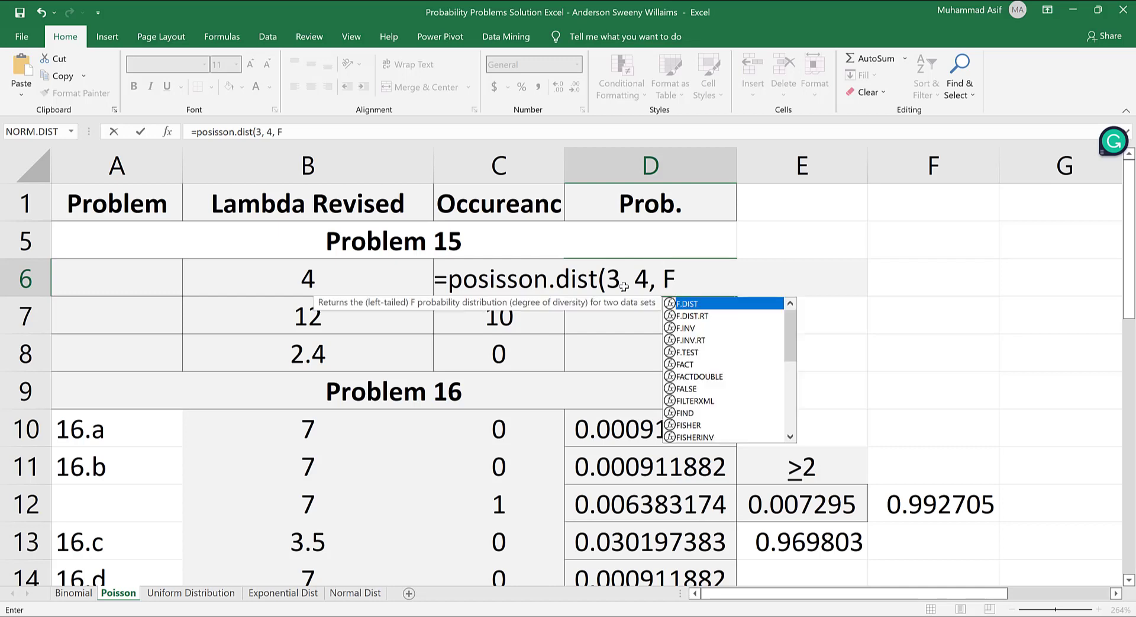
{"action": "key", "text": "Escape"}
{"action": "key", "text": "BackSpace"}
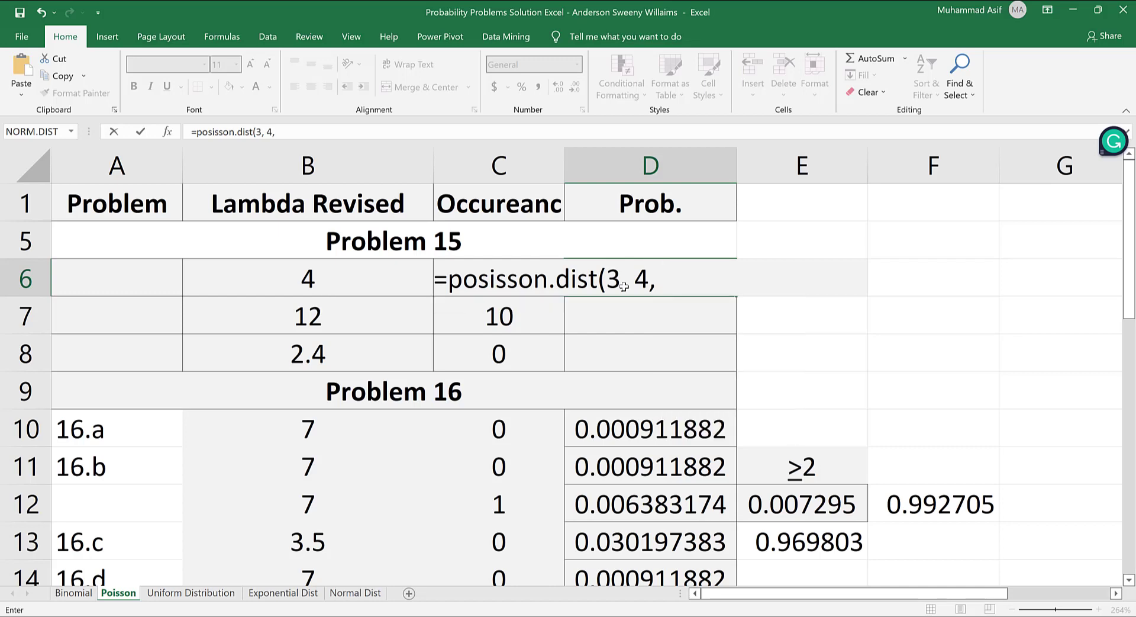
{"action": "type", "text": "FA"}
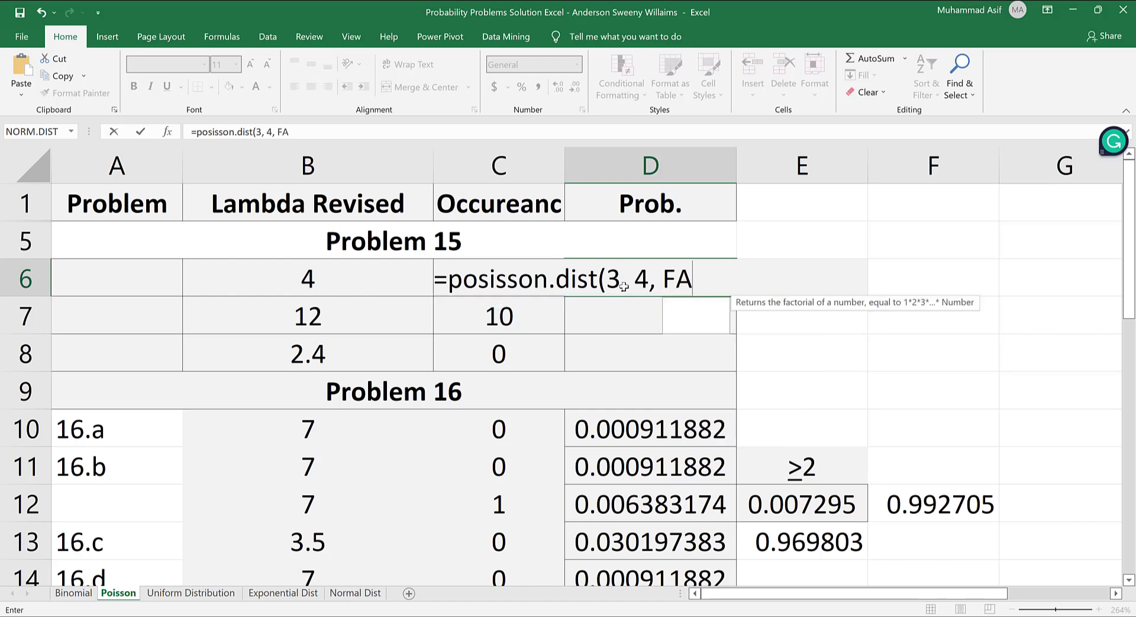
{"action": "type", "text": "LSE)"}
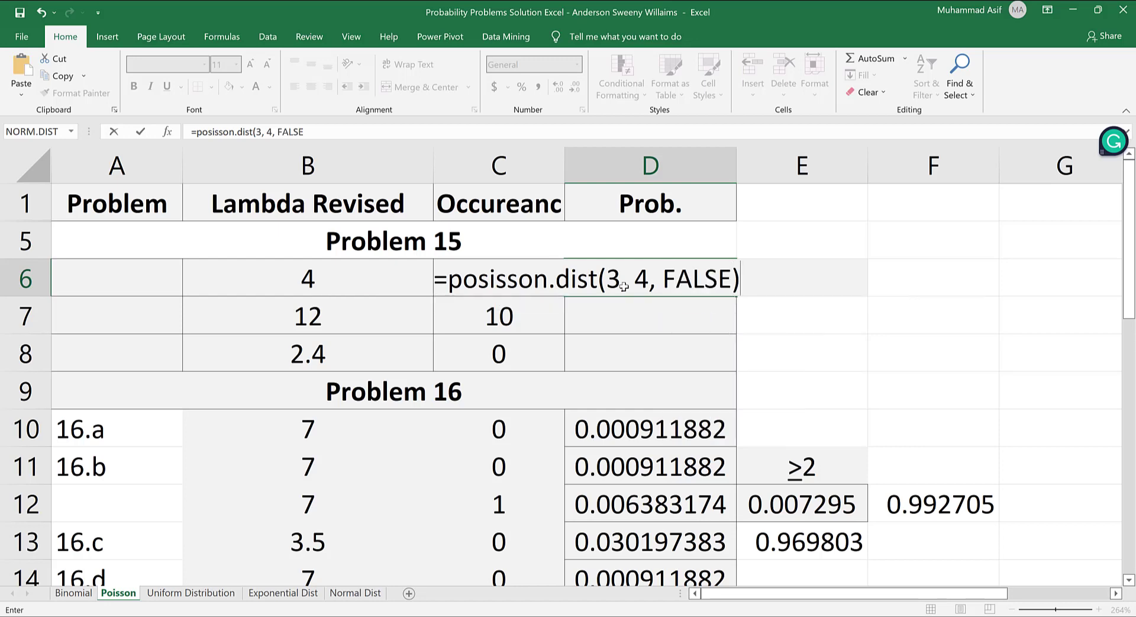
{"action": "key", "text": "Return"}
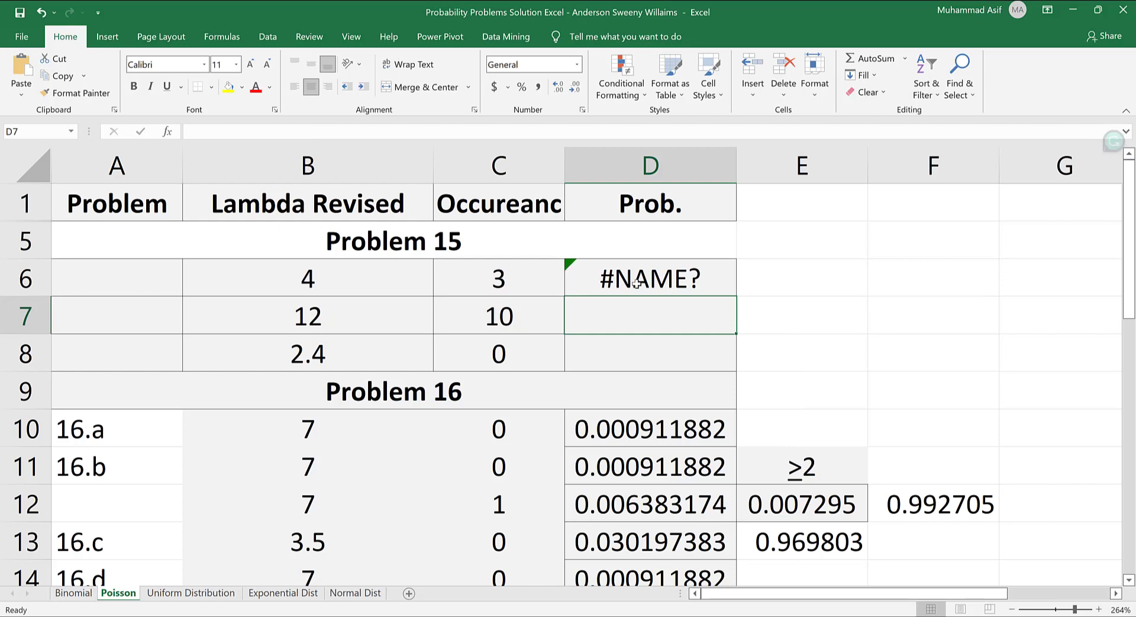
{"action": "left_click", "coordinate": [636, 282]}
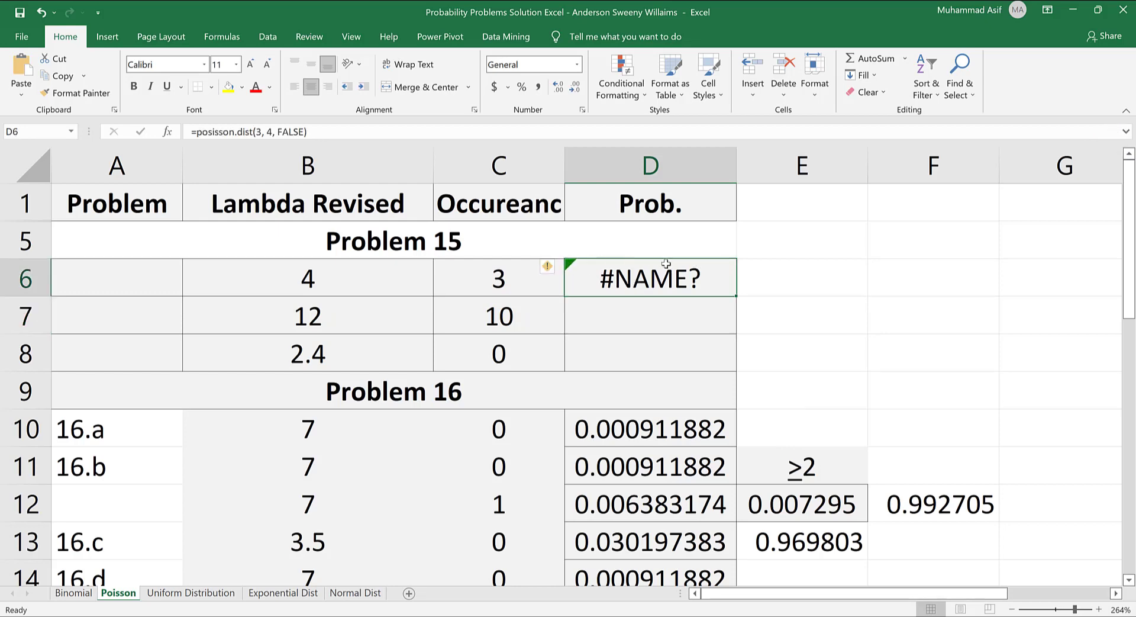
{"action": "key", "text": "Delete"}
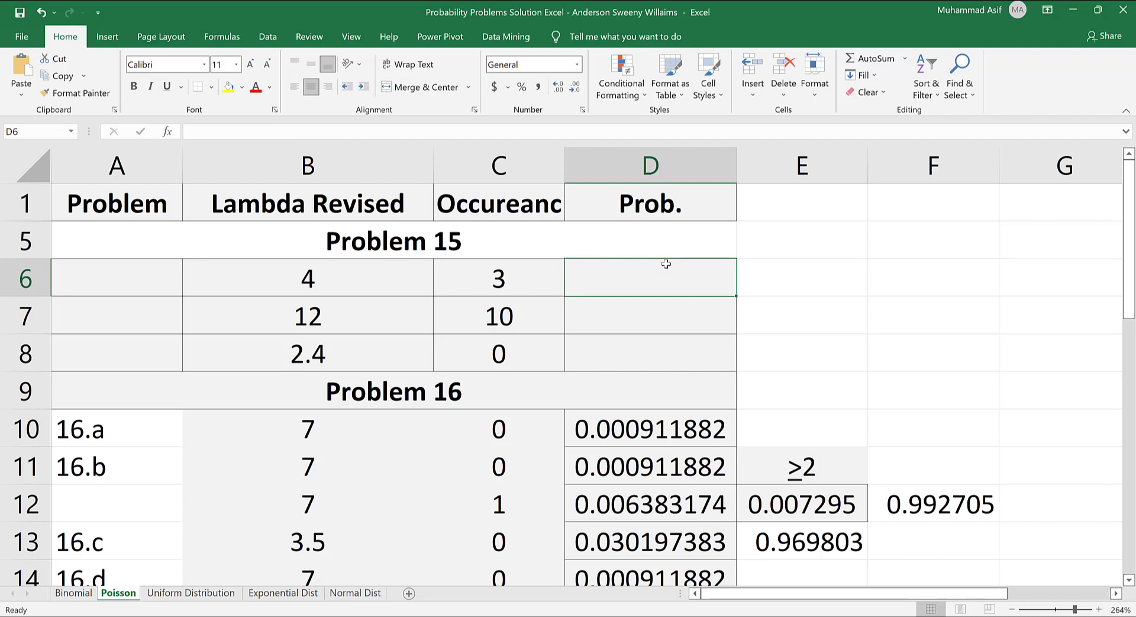
Calculate the exact Poisson probability for part a in cell D6 with =POISSON.DIST(3, 4, FALSE)
{"action": "type", "text": "=POISSON.DIST("}
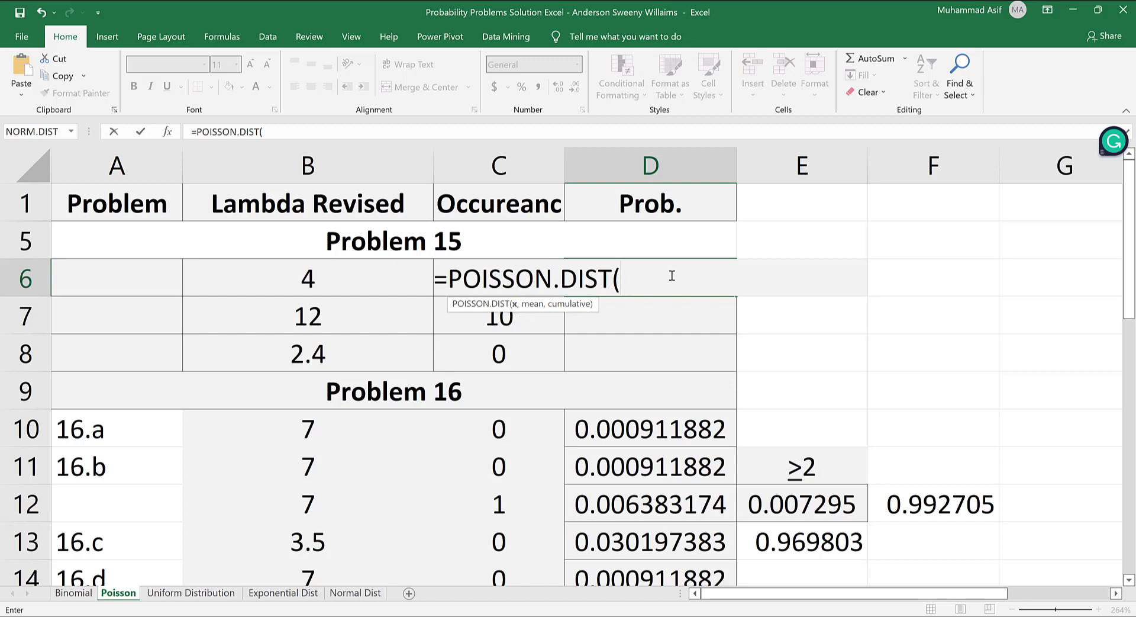
{"action": "type", "text": "3, 4, "}
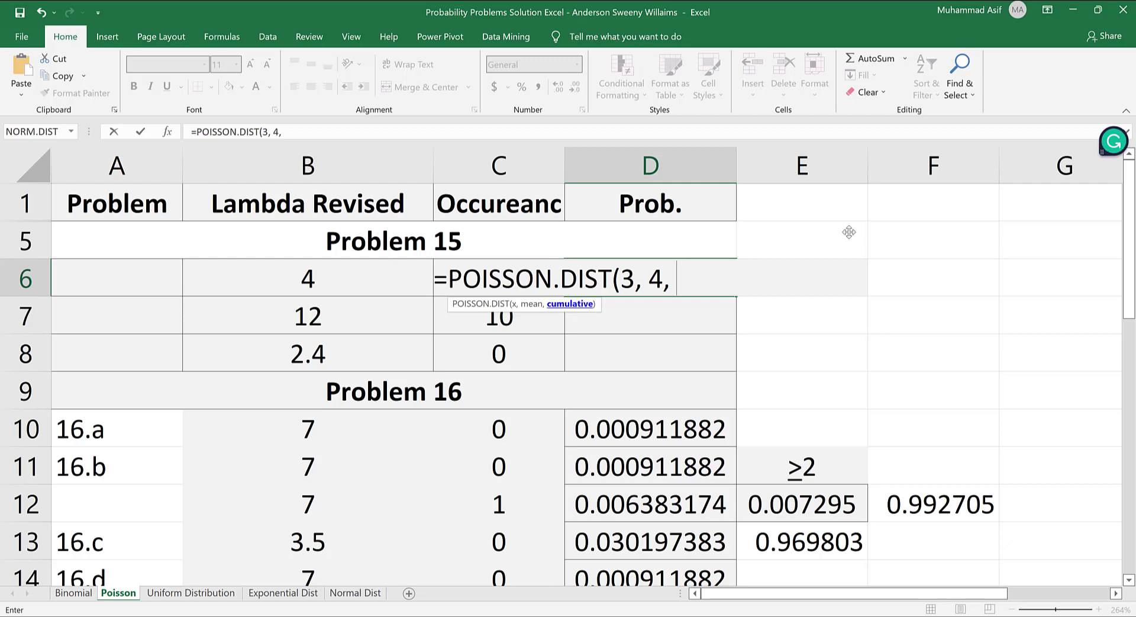
{"action": "type", "text": "F"}
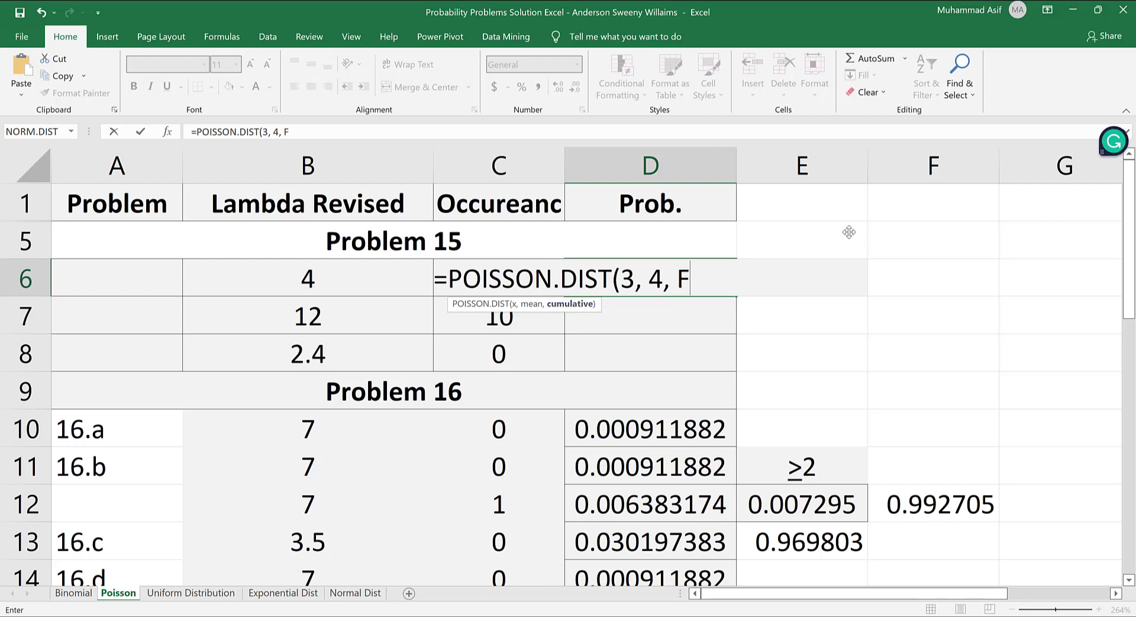
{"action": "type", "text": "ALSE"}
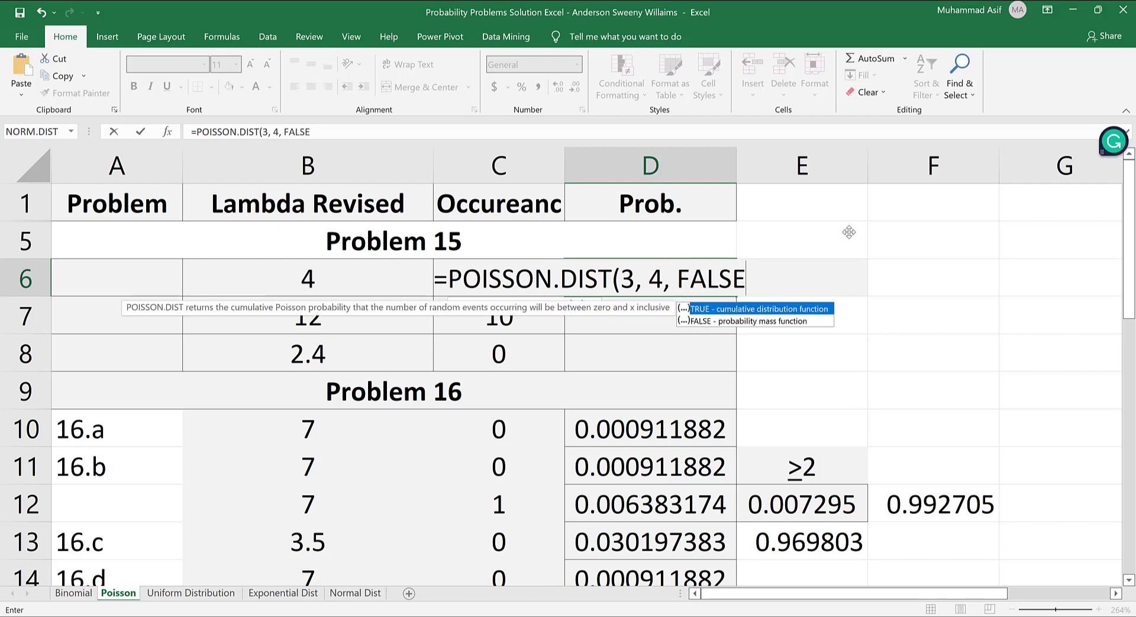
{"action": "type", "text": ")"}
{"action": "key", "text": "Return"}
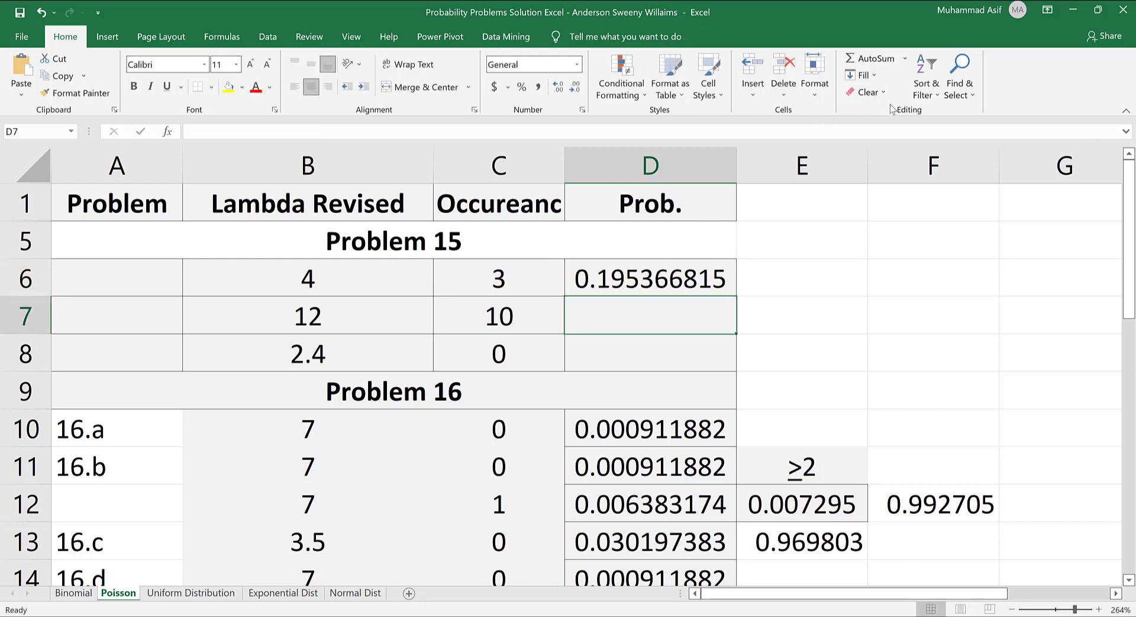
Switch to Foxit PhantomPDF and read problem 15 part b, focusing on the number of calls and the length of the interval
{"action": "key", "text": "alt+Tab"}
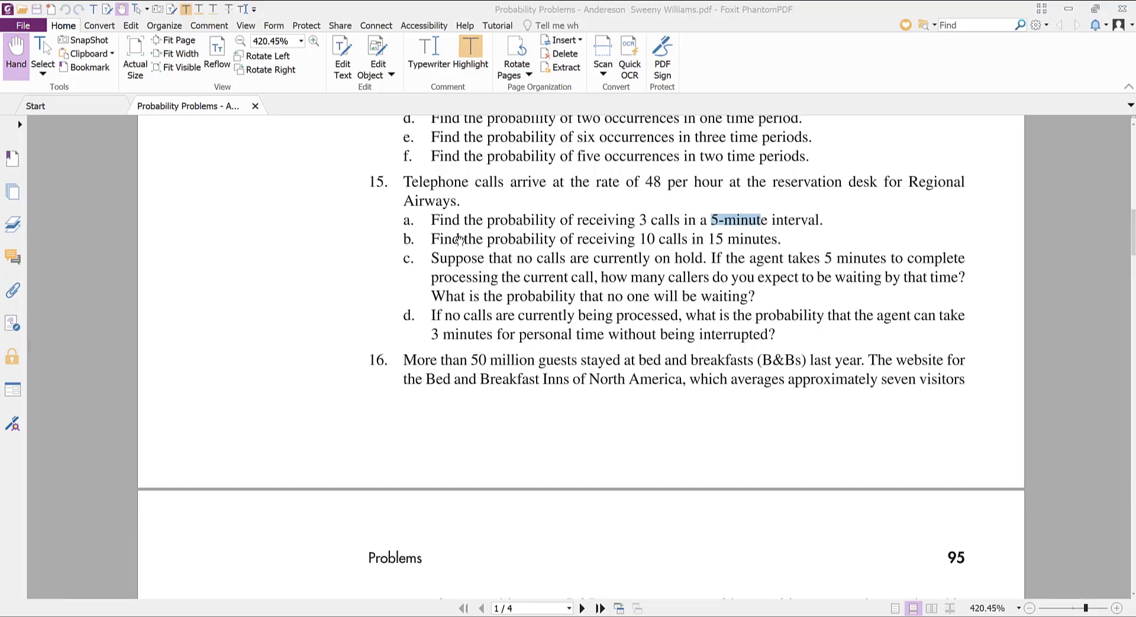
{"action": "left_click", "coordinate": [744, 241]}
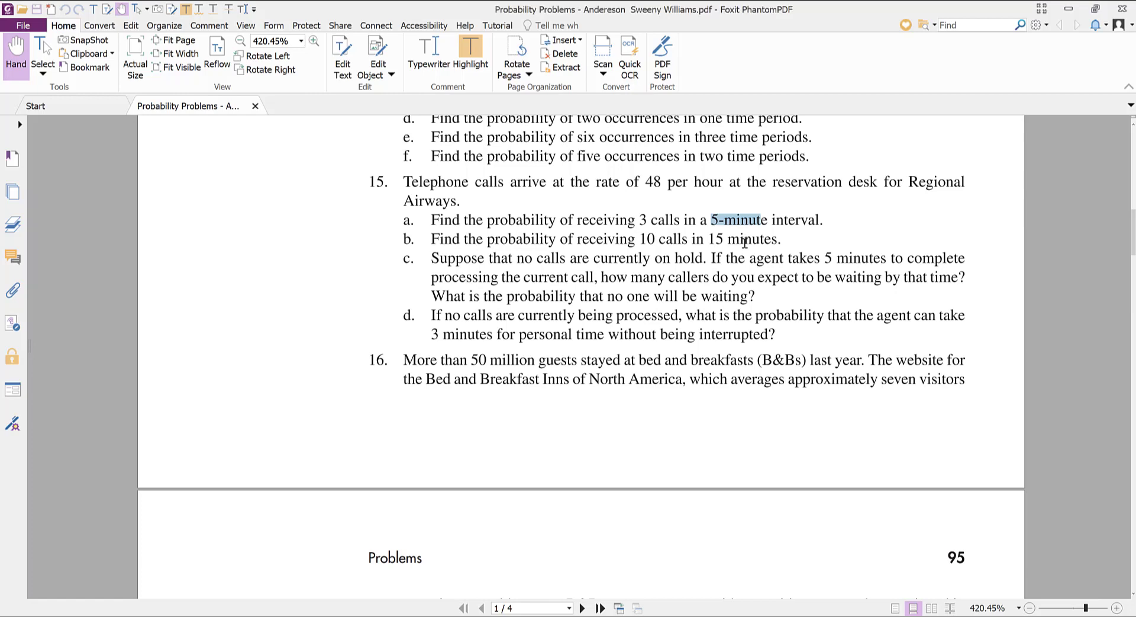
{"action": "left_click_drag", "start_coordinate": [468, 240], "coordinate": [782, 241]}
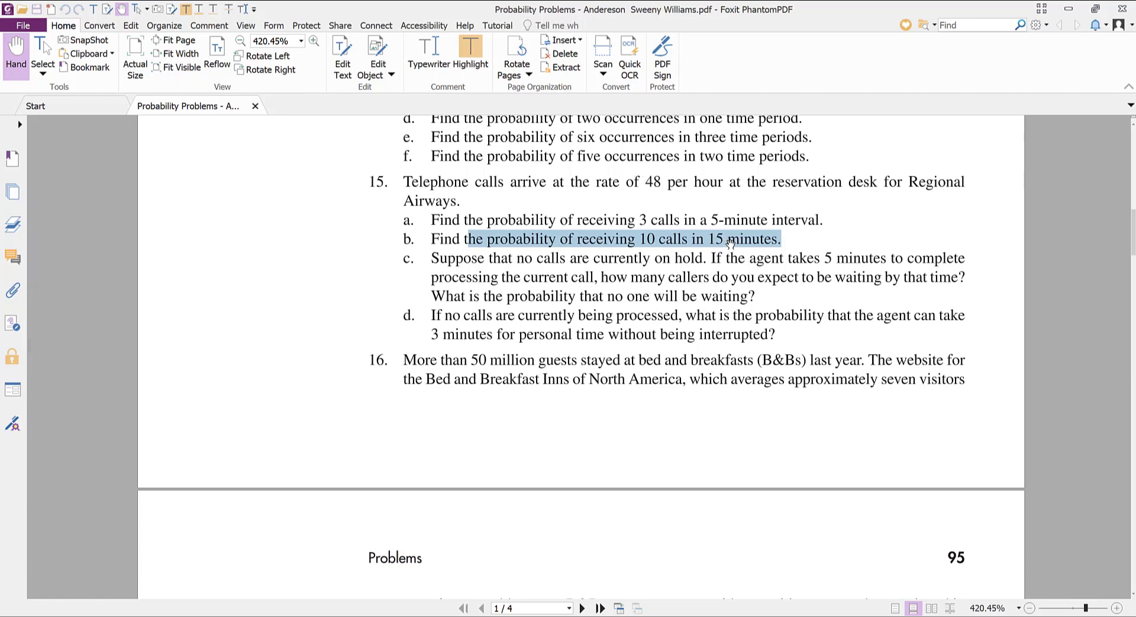
{"action": "left_click_drag", "start_coordinate": [709, 240], "coordinate": [779, 239]}
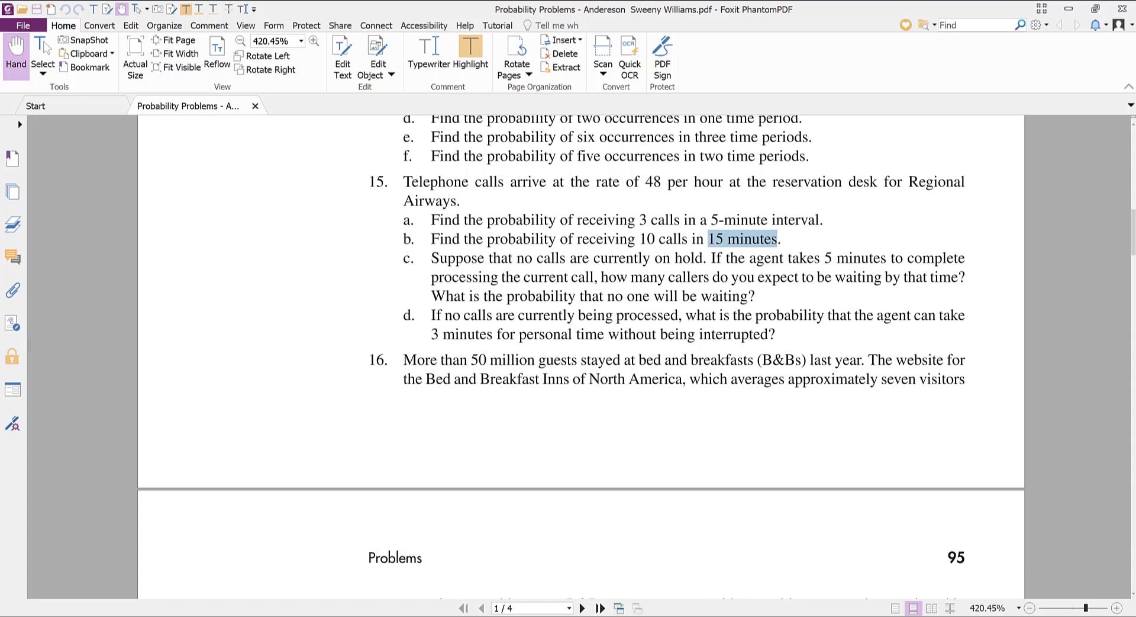
Return to Excel, enter =POISSON.DIST(10, 12, FALSE) in cell D7 for part b, and review the entered formula
{"action": "key", "text": "alt+Tab"}
{"action": "type", "text": "=po"}
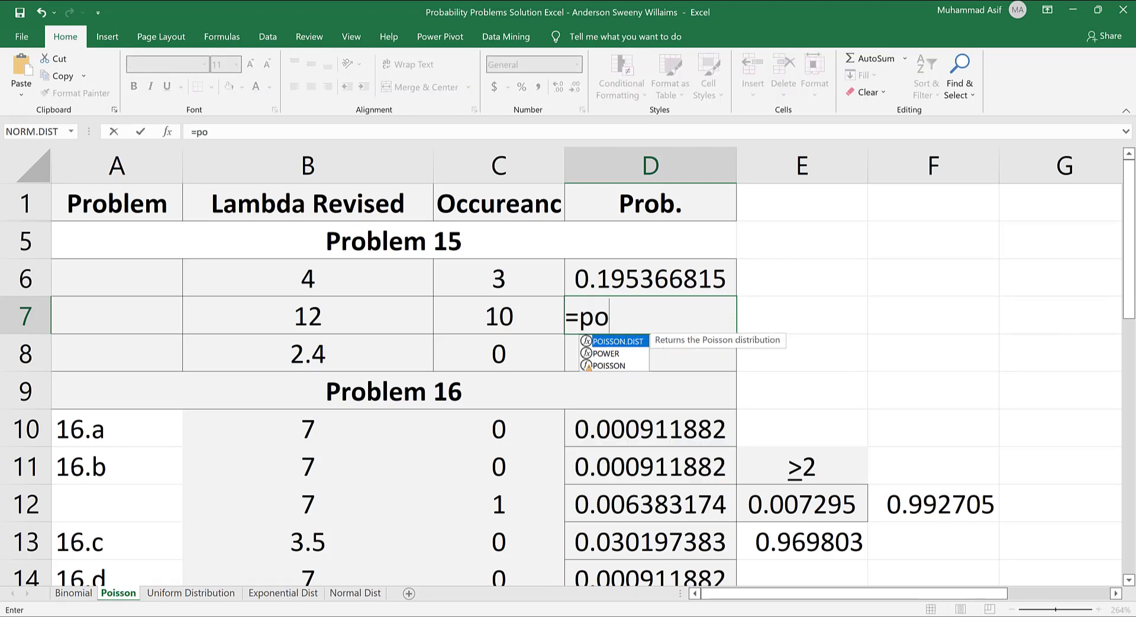
{"action": "type", "text": "isson.dist("}
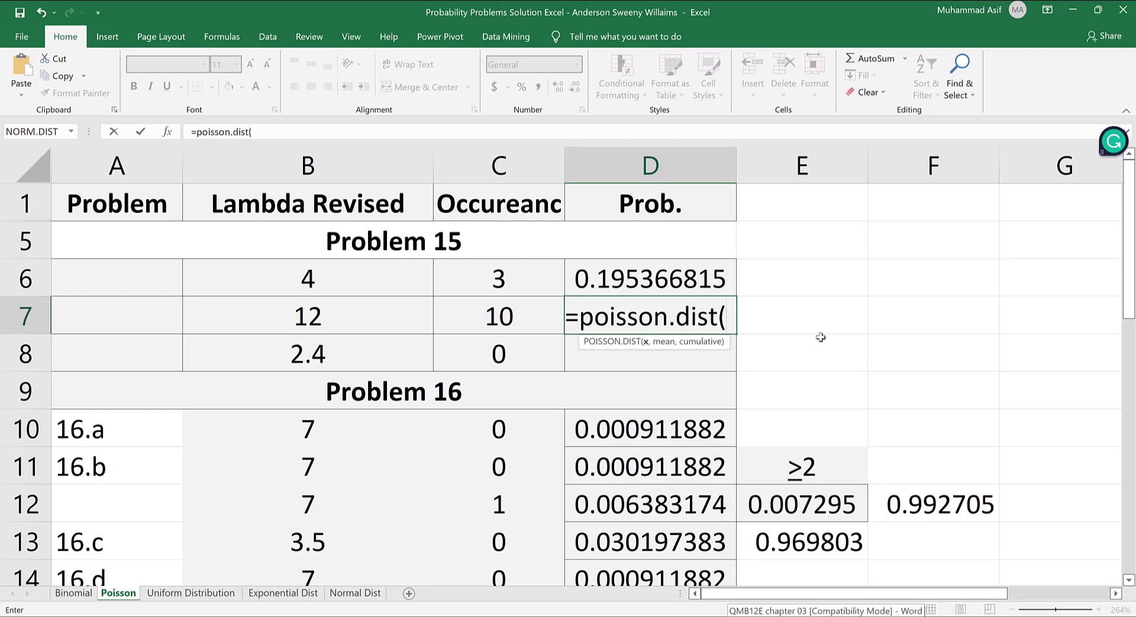
{"action": "type", "text": "10, 12,"}
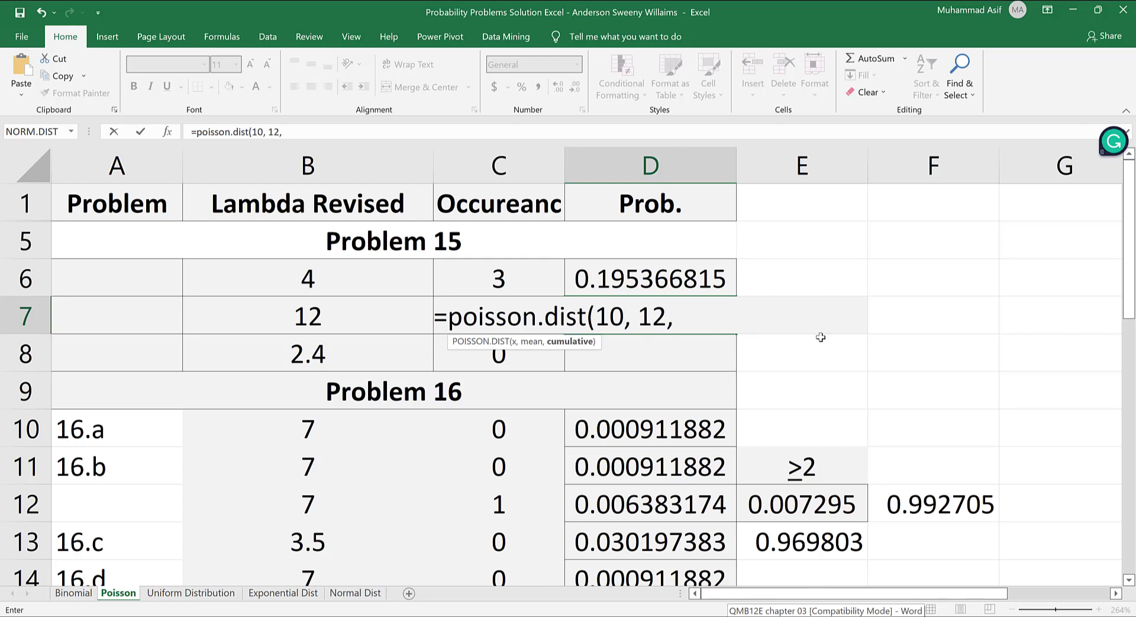
{"action": "type", "text": " FALSE)"}
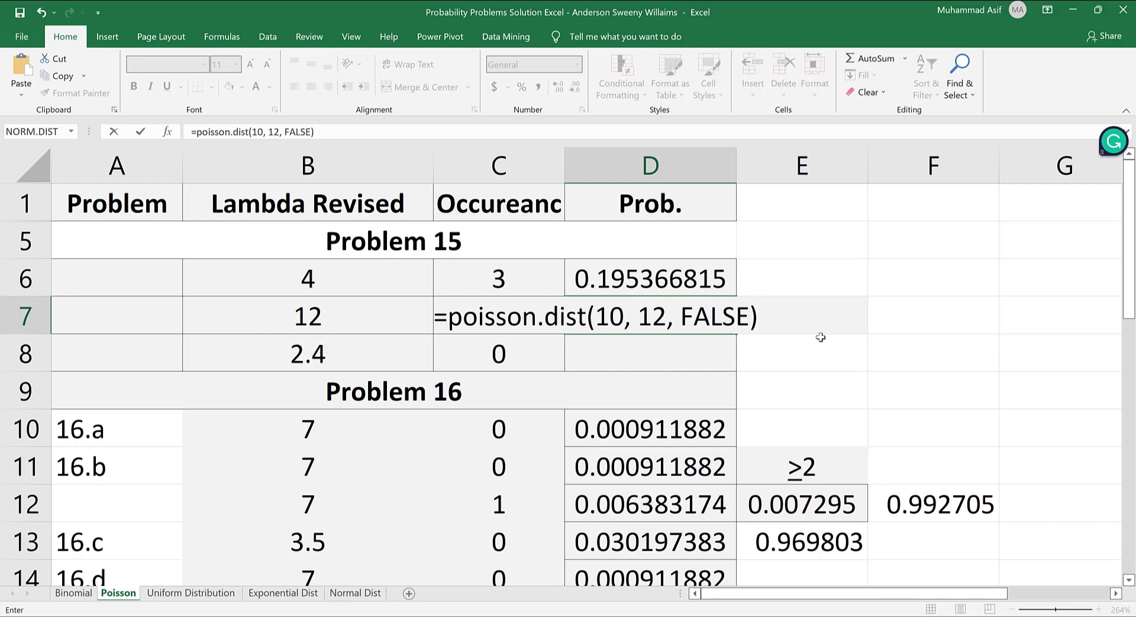
{"action": "key", "text": "Return"}
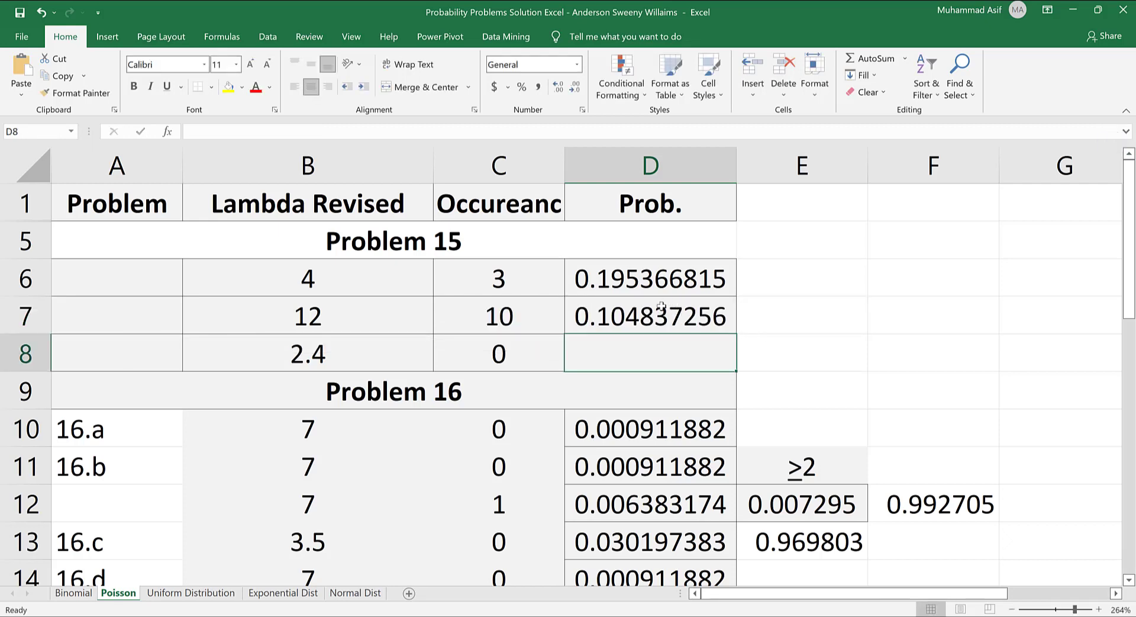
{"action": "left_click", "coordinate": [645, 314]}
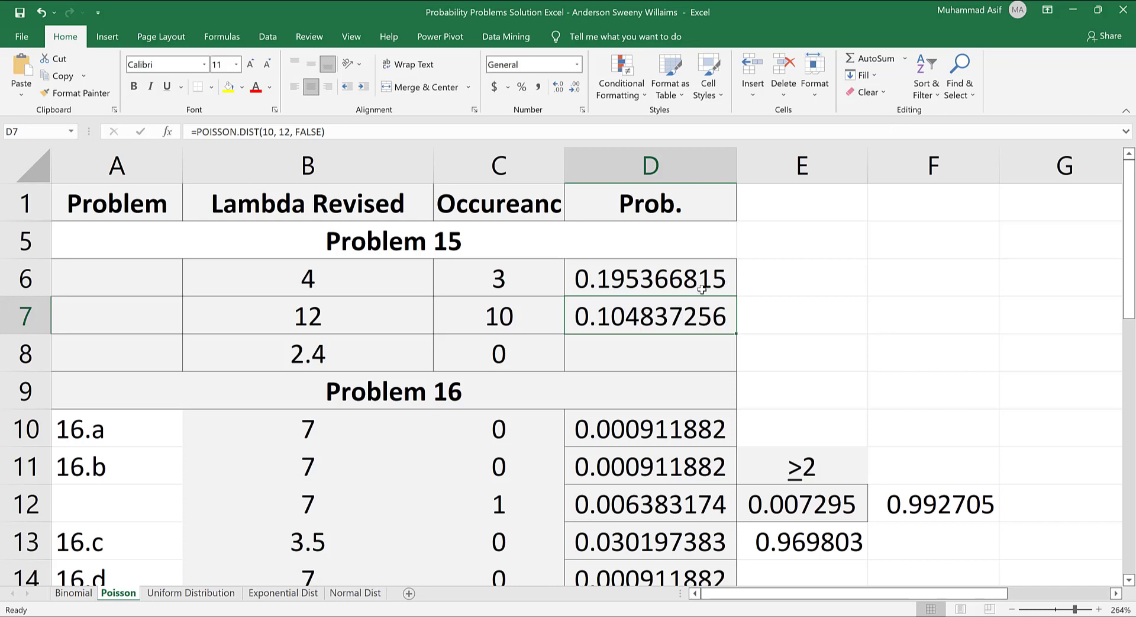
Switch to Foxit PhantomPDF and read problem 15 part d, focusing on 3 minutes of personal time without being interrupted
{"action": "key", "text": "alt+Tab"}
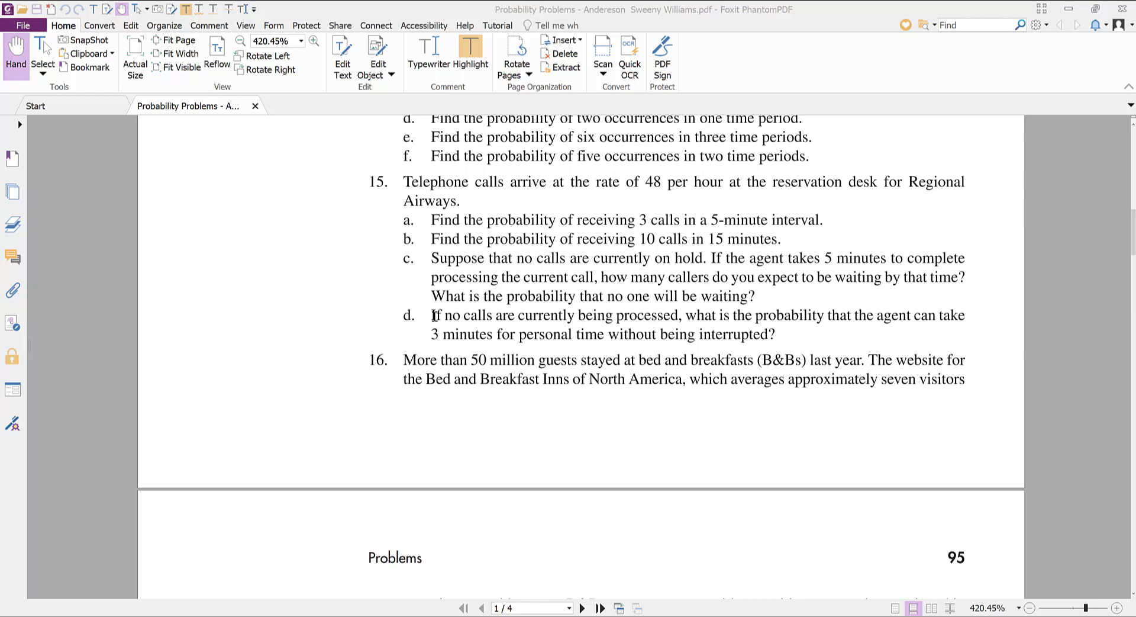
{"action": "left_click_drag", "start_coordinate": [435, 316], "coordinate": [778, 332]}
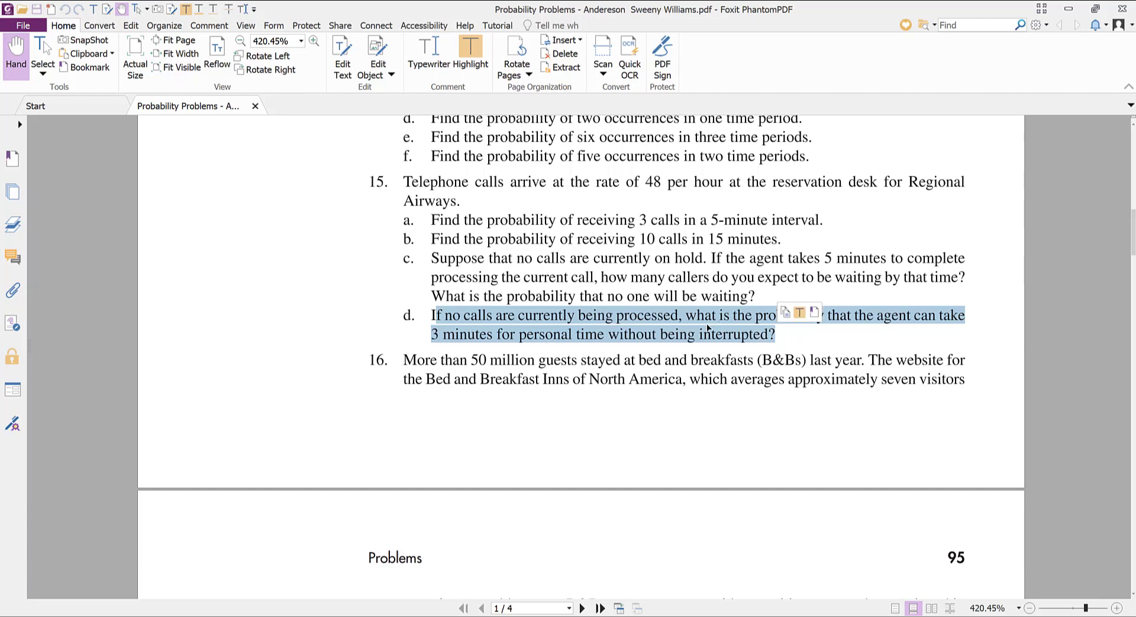
{"action": "left_click", "coordinate": [560, 333]}
{"action": "left_click_drag", "start_coordinate": [521, 334], "coordinate": [775, 336]}
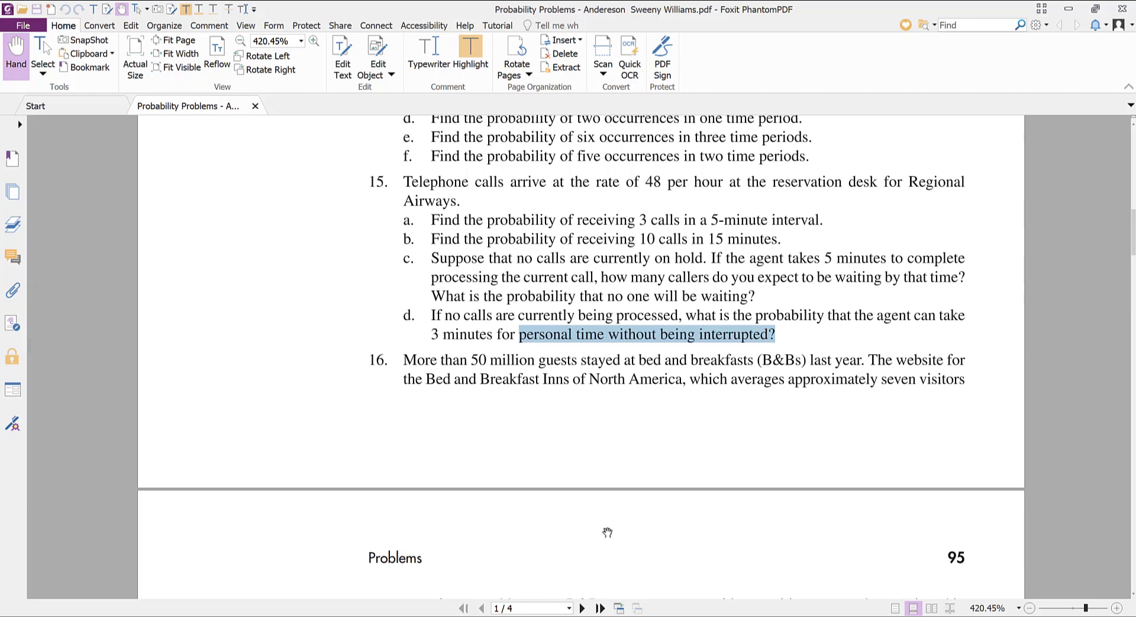
Return to Excel and enter =POISSON.DIST(0, 2.4, FALSE) in cell D8 for problem 15 part d
{"action": "left_click", "coordinate": [646, 615]}
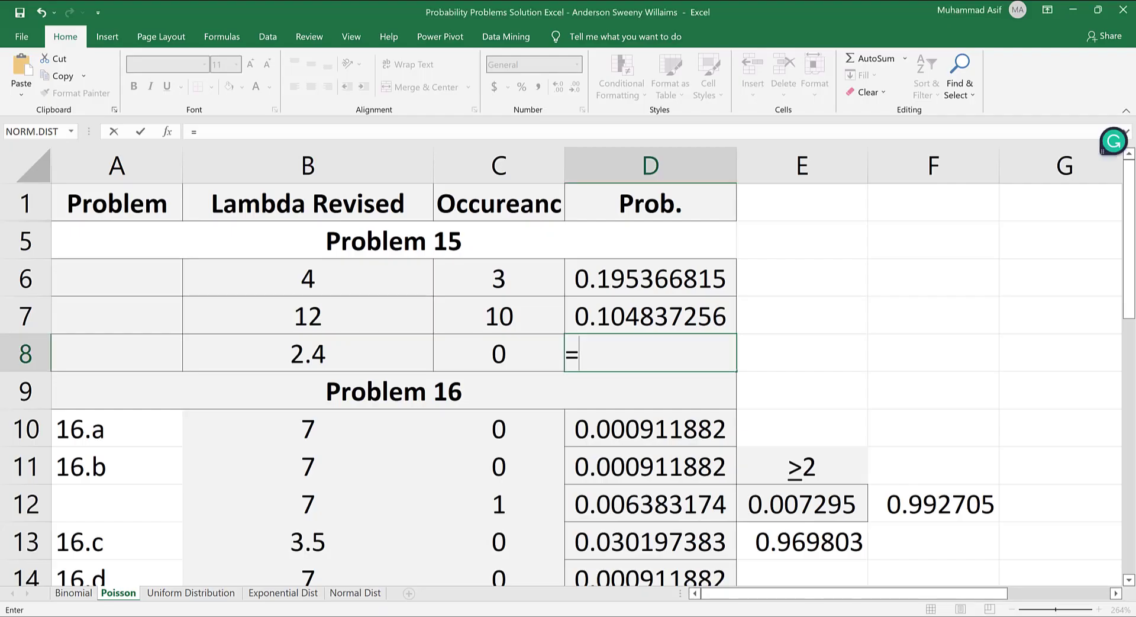
{"action": "type", "text": "poisson"}
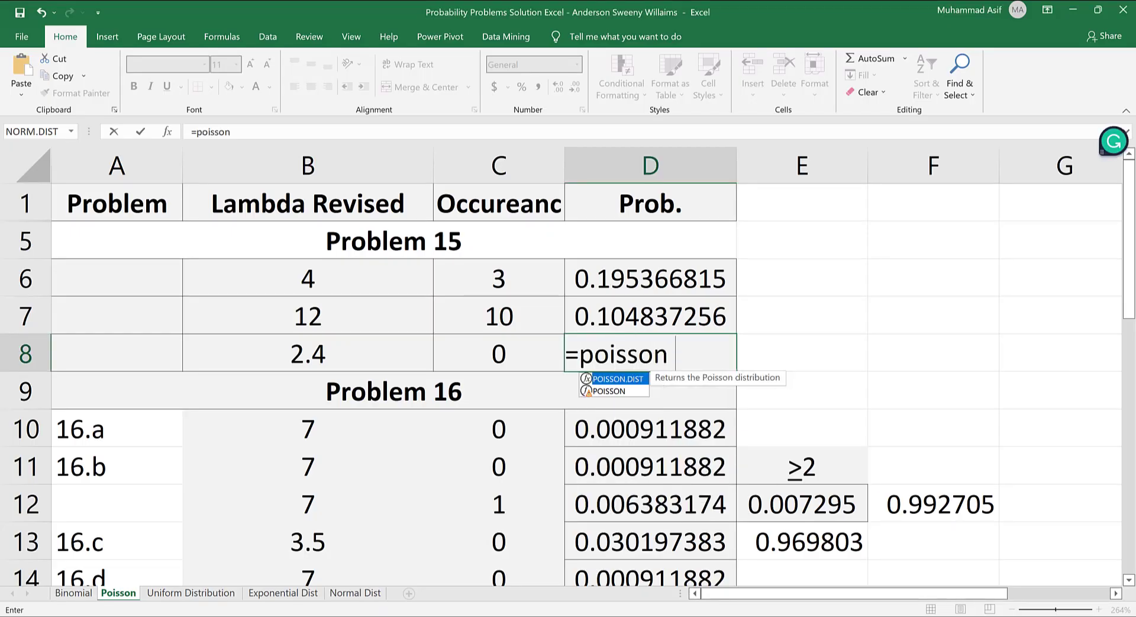
{"action": "type", "text": ".dist("}
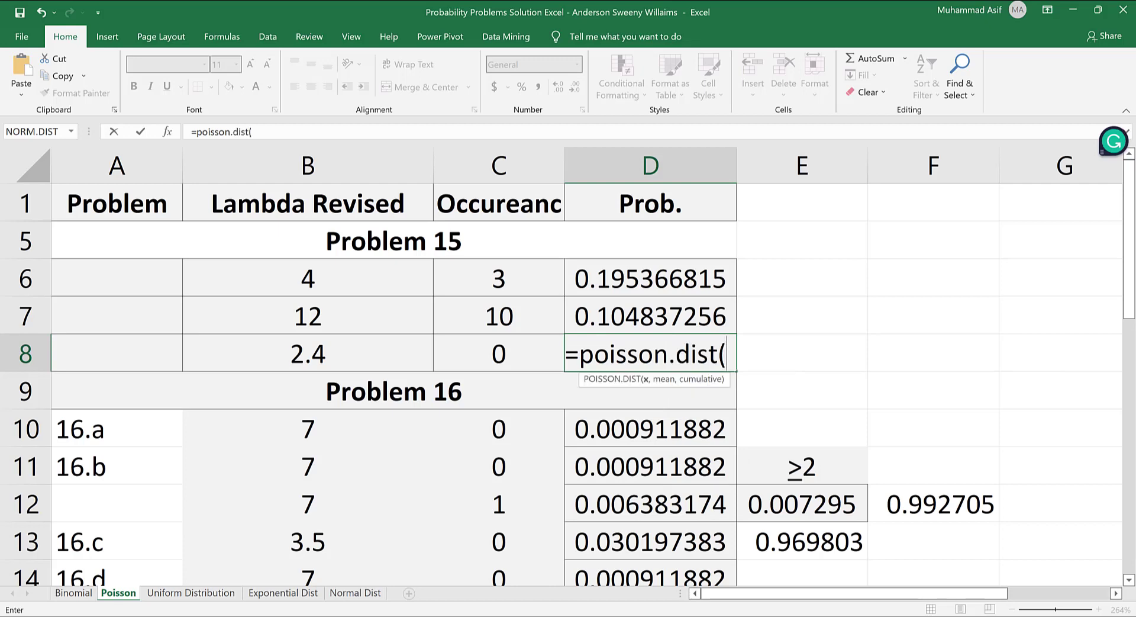
{"action": "type", "text": "0"}
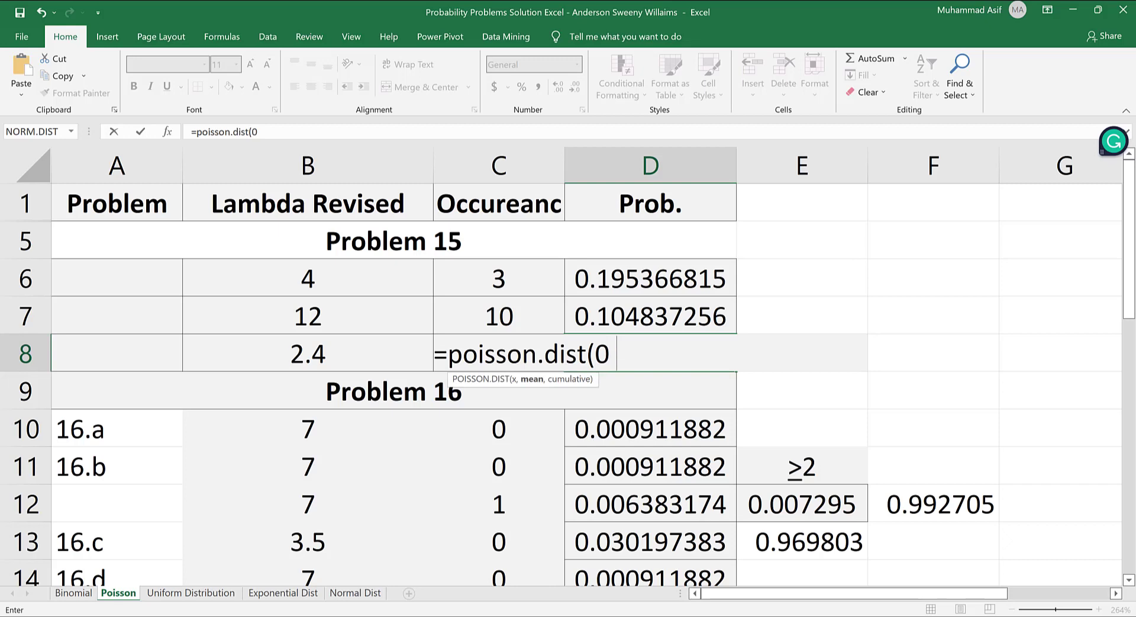
{"action": "type", "text": ", 2.4, FALSE)"}
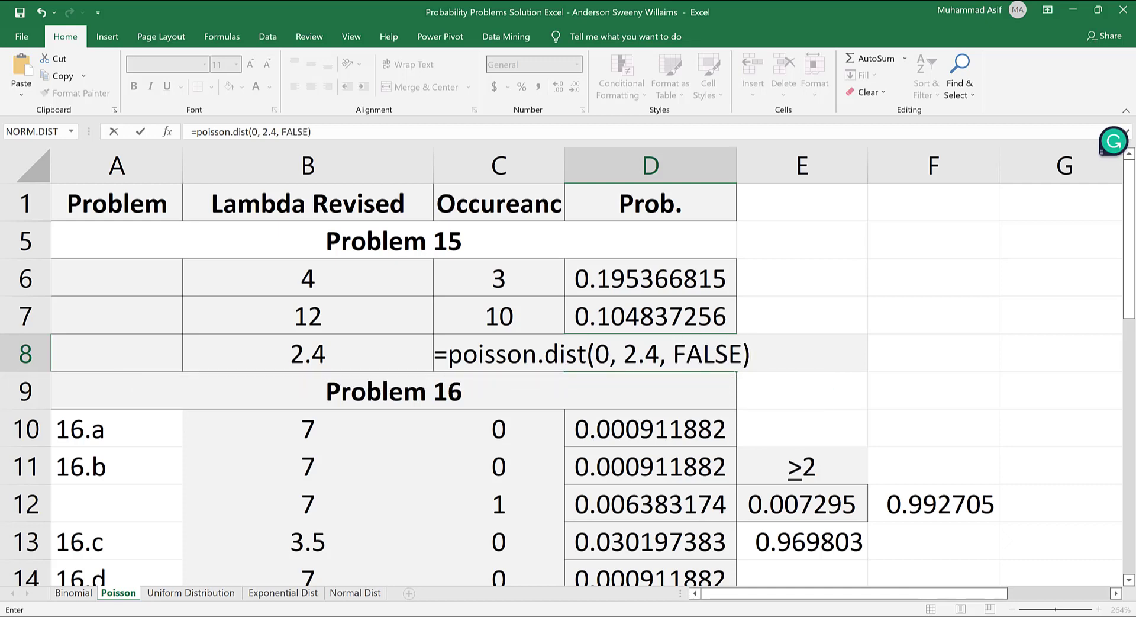
{"action": "key", "text": "Return"}
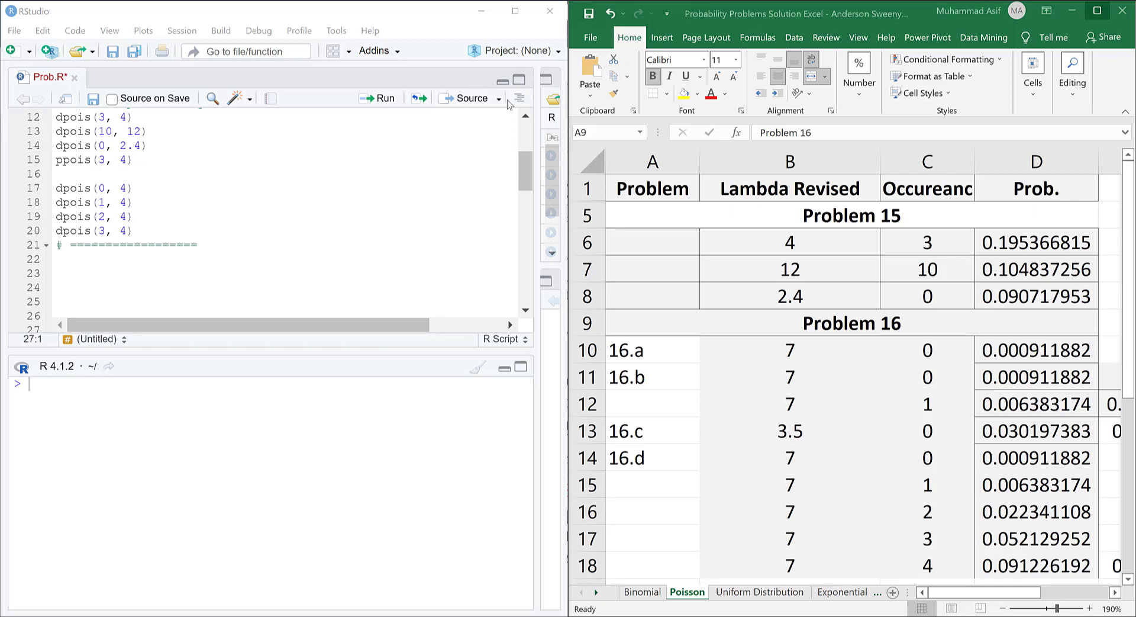
In RStudio, run dpois(3, 4), dpois(10, 12) and dpois(0, 2.4) from the Poisson probability section and check the dpois arguments
{"action": "scroll", "coordinate": [526, 117], "scroll_direction": "up", "scroll_amount": 2}
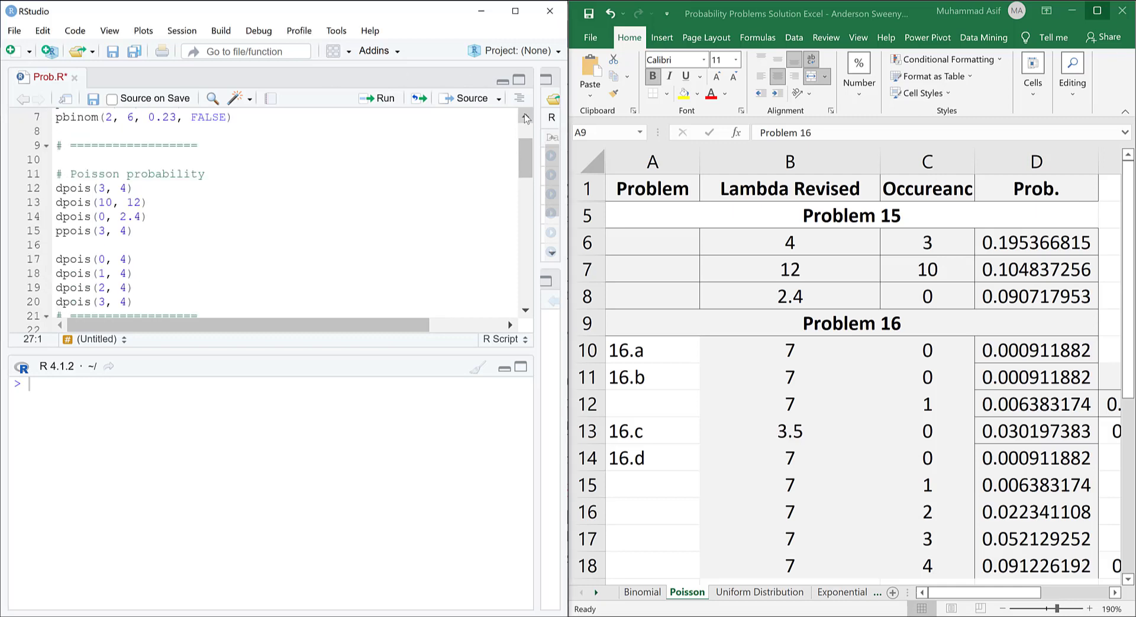
{"action": "scroll", "coordinate": [416, 161], "scroll_direction": "down", "scroll_amount": 1}
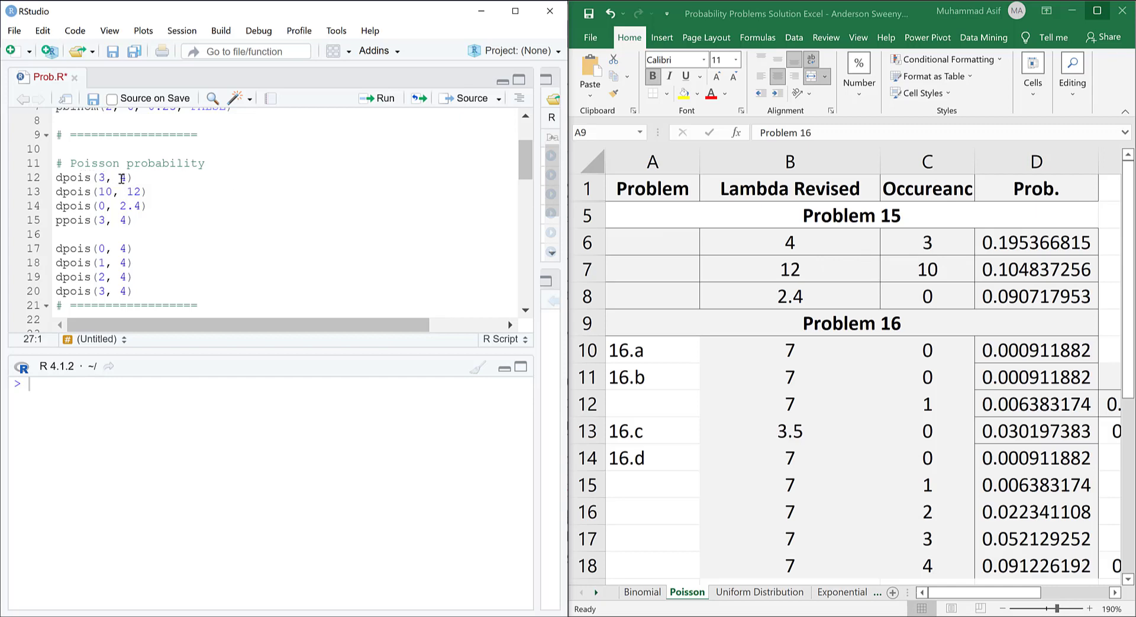
{"action": "left_click", "coordinate": [92, 177]}
{"action": "left_click", "coordinate": [383, 99]}
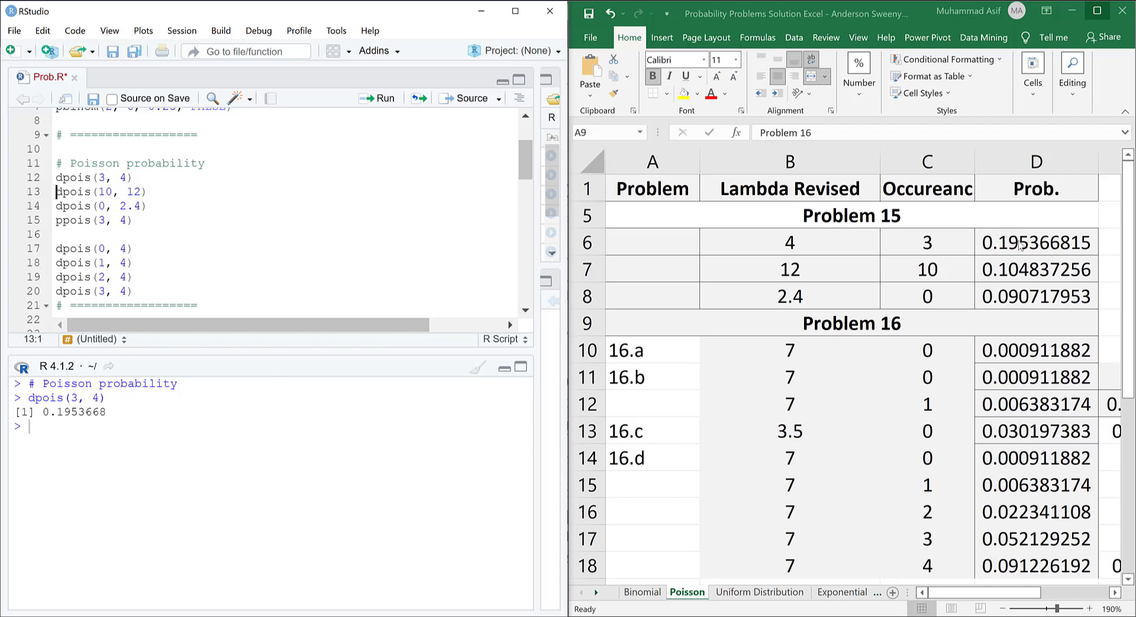
{"action": "left_click", "coordinate": [106, 191]}
{"action": "key", "text": "ctrl+Return"}
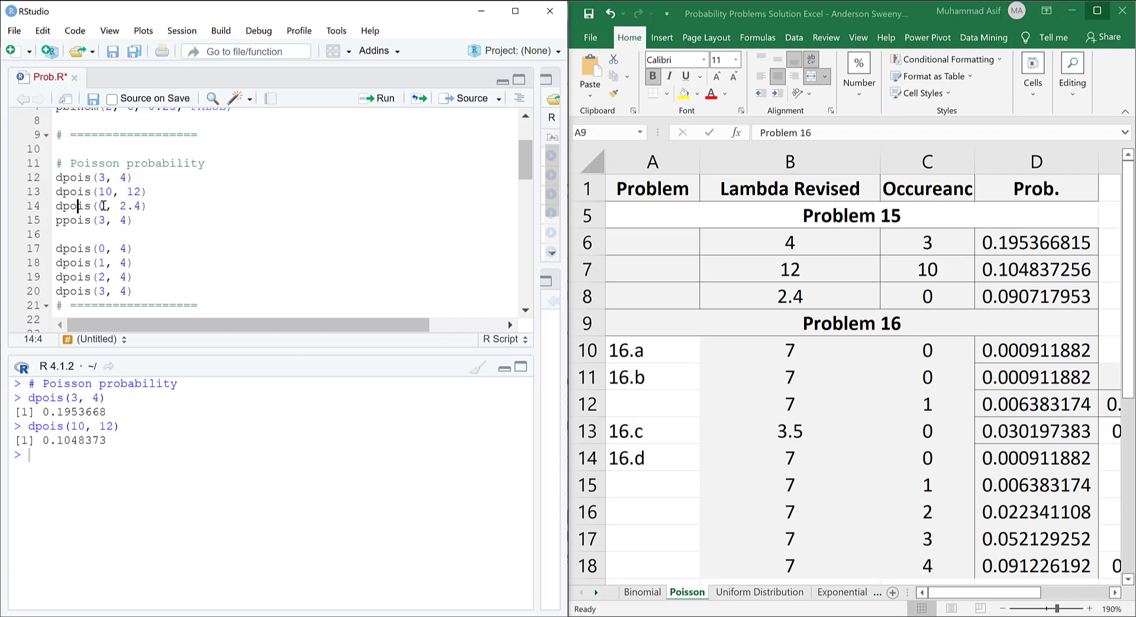
{"action": "key", "text": "ctrl+Return"}
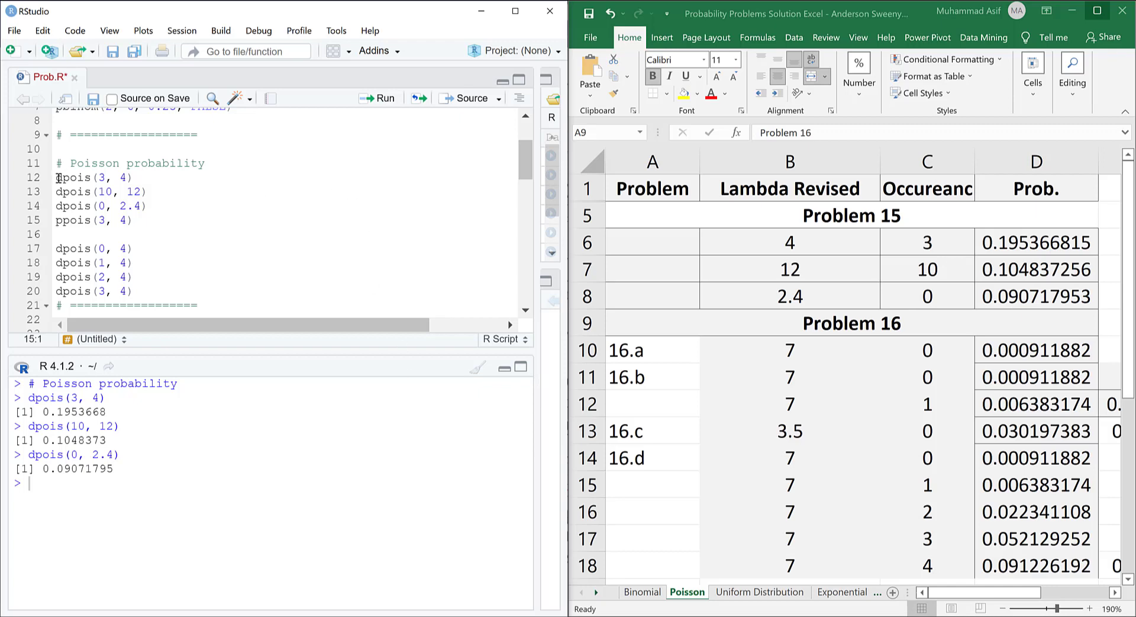
{"action": "mouse_move", "coordinate": [62, 179]}
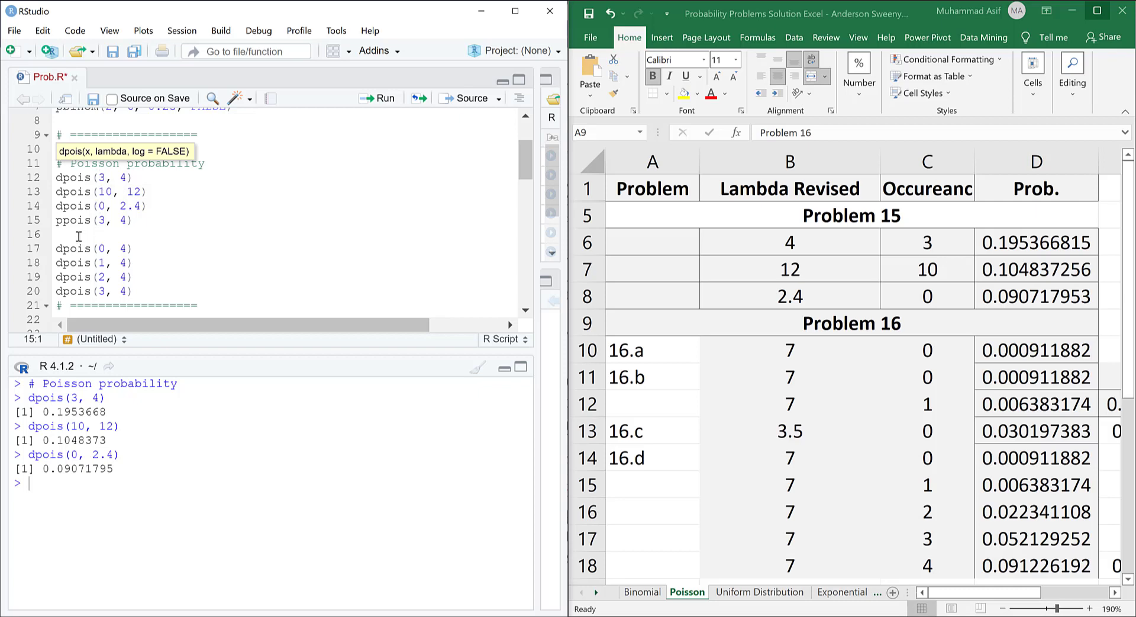
Insert a blank line above ppois(3, 4), clear the console, and run the cumulative probability line
{"action": "key", "text": "Return"}
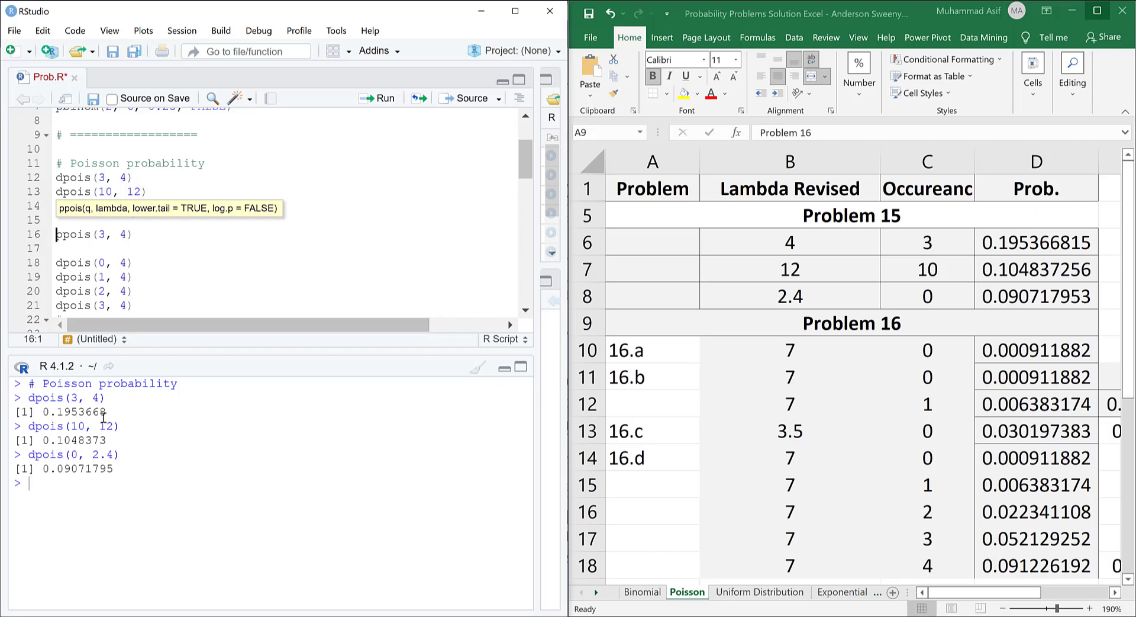
{"action": "key", "text": "ctrl+l"}
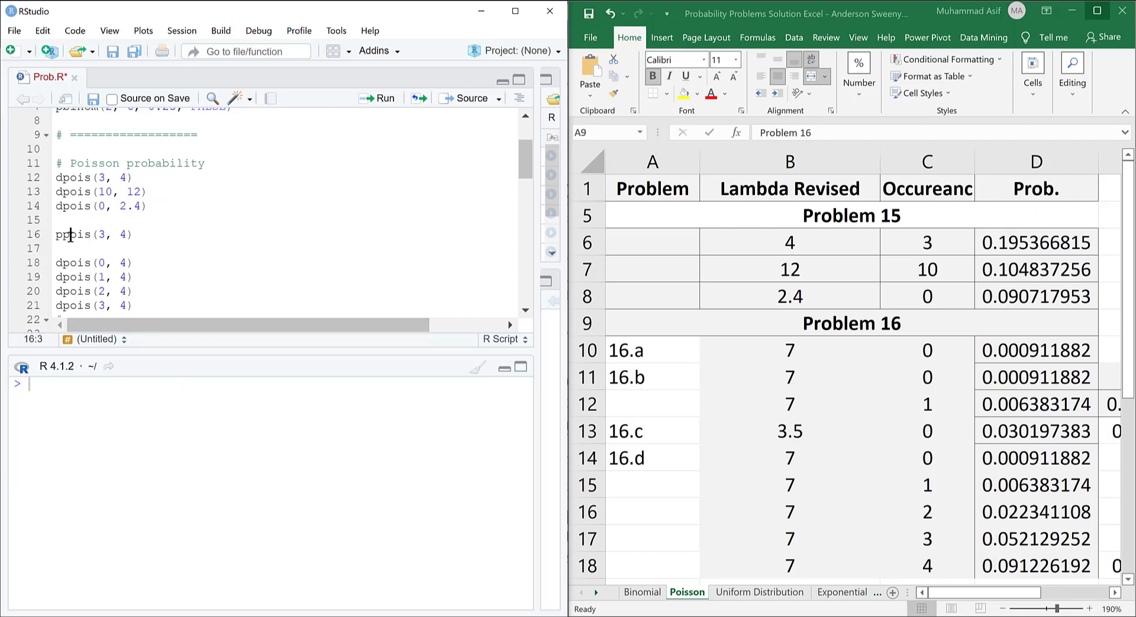
{"action": "key", "text": "ctrl+Return"}
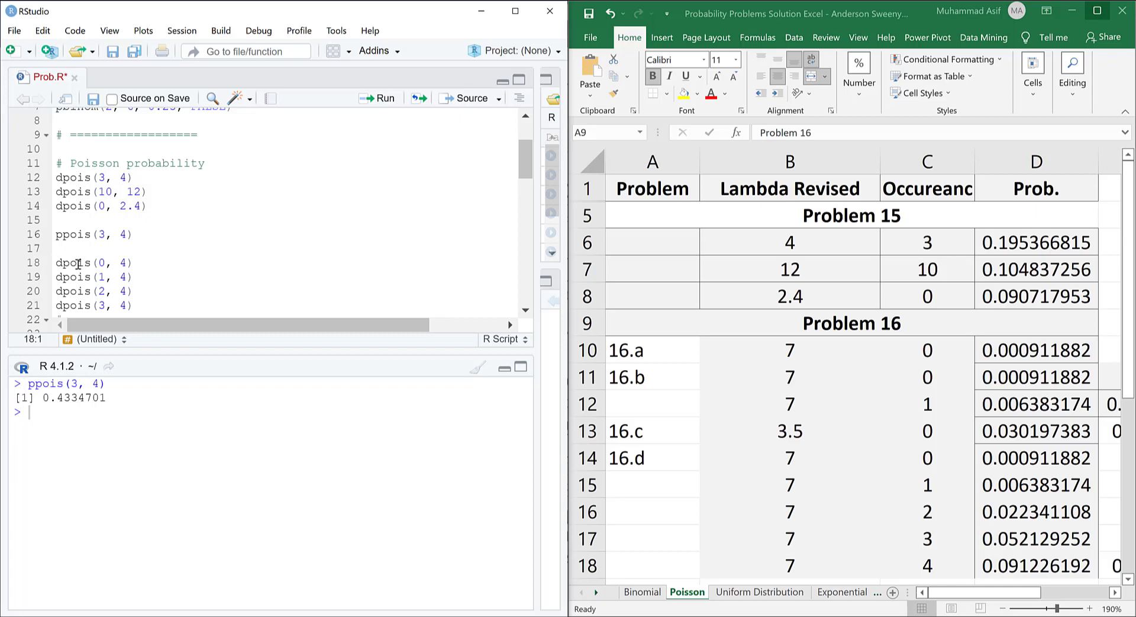
Run the four individual probability lines from dpois(0, 4) through dpois(3, 4)
{"action": "mouse_move", "coordinate": [78, 264]}
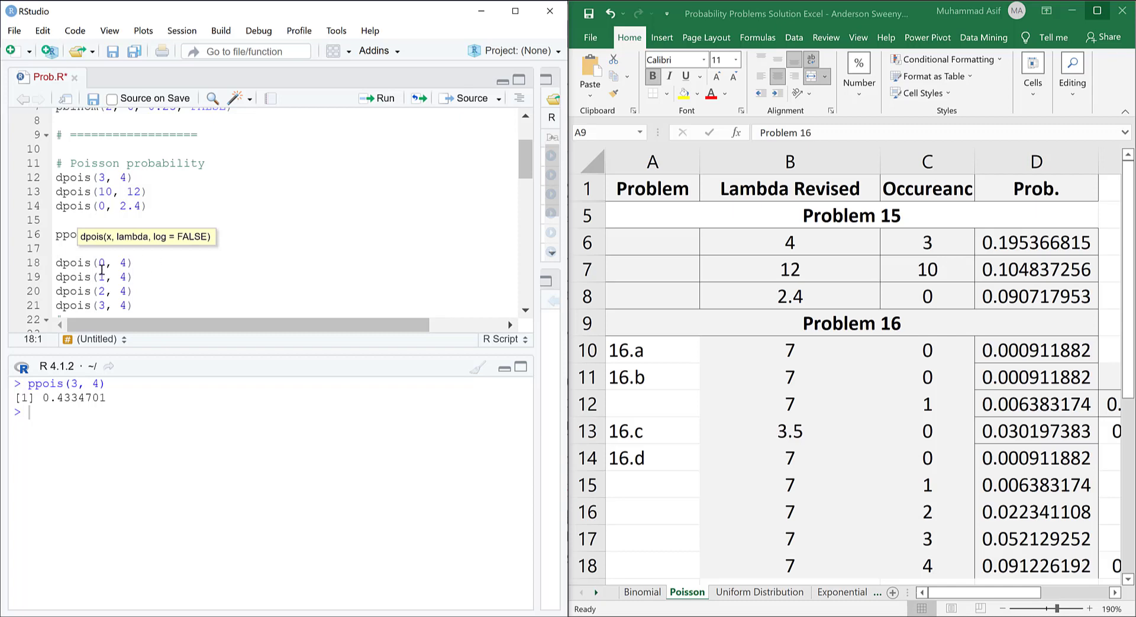
{"action": "key", "text": "ctrl+Return"}
{"action": "key", "text": "ctrl+Return"}
{"action": "key", "text": "ctrl+Return"}
{"action": "key", "text": "ctrl+Return"}
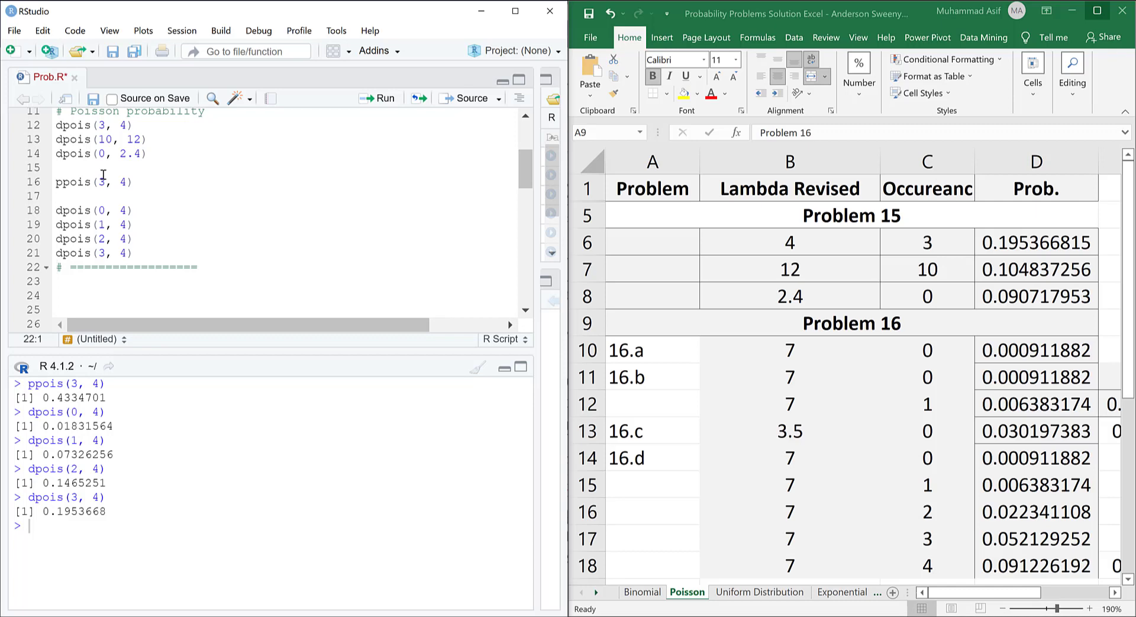
Review the dpois(3, 4) line against the ppois(3, 4) line in the script
{"action": "scroll", "coordinate": [103, 174], "scroll_direction": "up", "scroll_amount": 2}
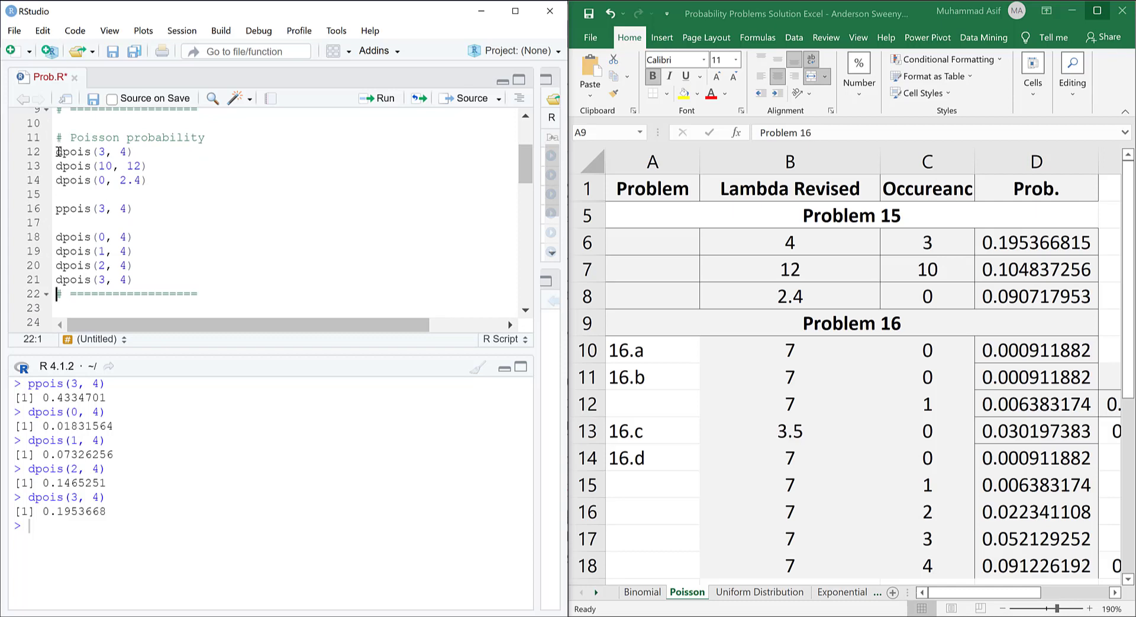
{"action": "left_click_drag", "start_coordinate": [57, 152], "coordinate": [134, 151]}
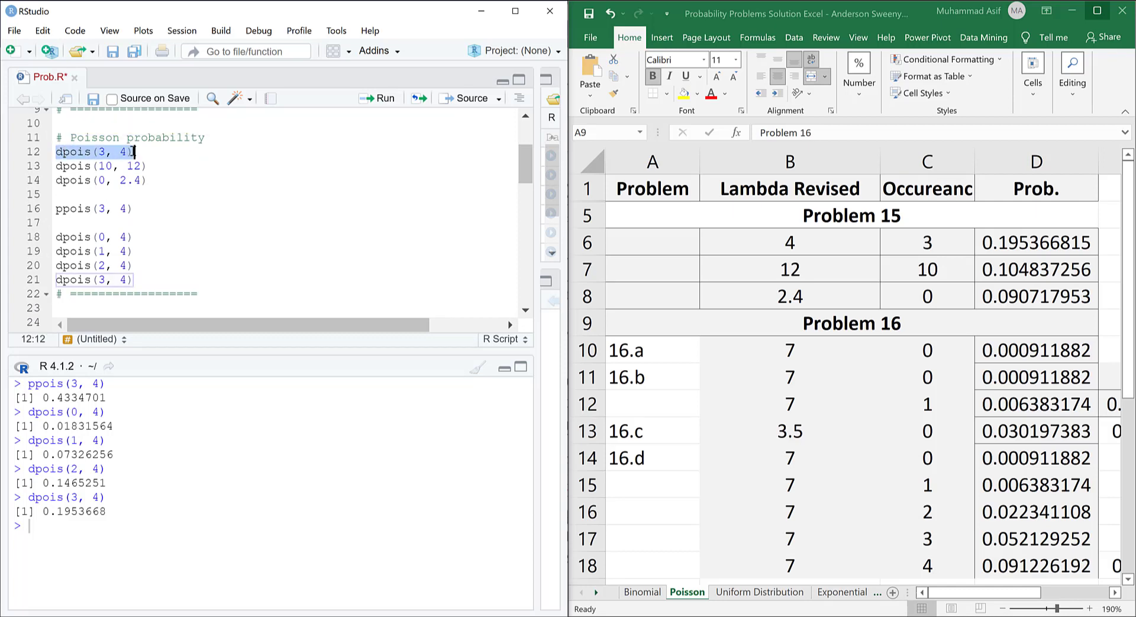
{"action": "left_click", "coordinate": [84, 153]}
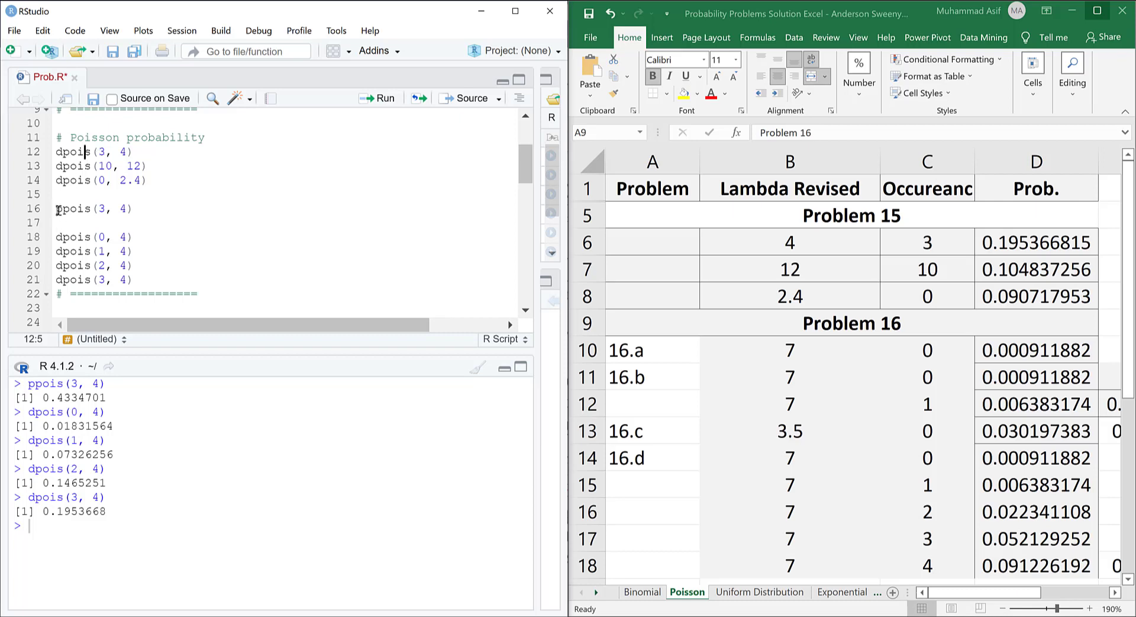
{"action": "mouse_move", "coordinate": [59, 209]}
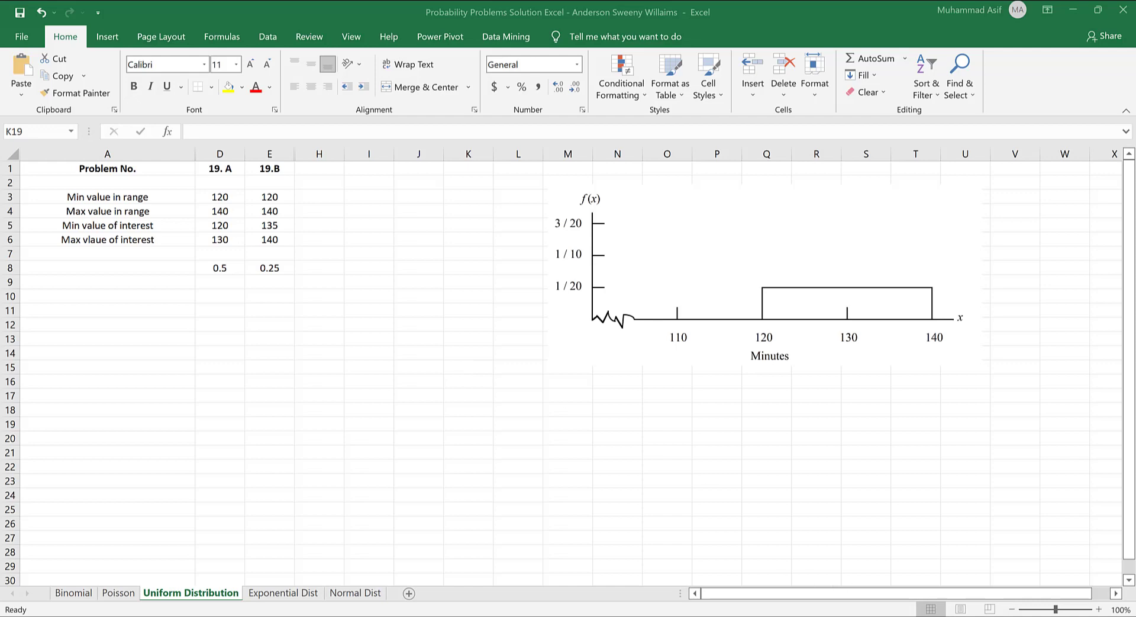
Look at the Poisson probability slide in PowerPoint, then switch to Excel's Uniform Distribution sheet and move the density graph picture to start in column L
{"action": "left_click", "coordinate": [349, 536]}
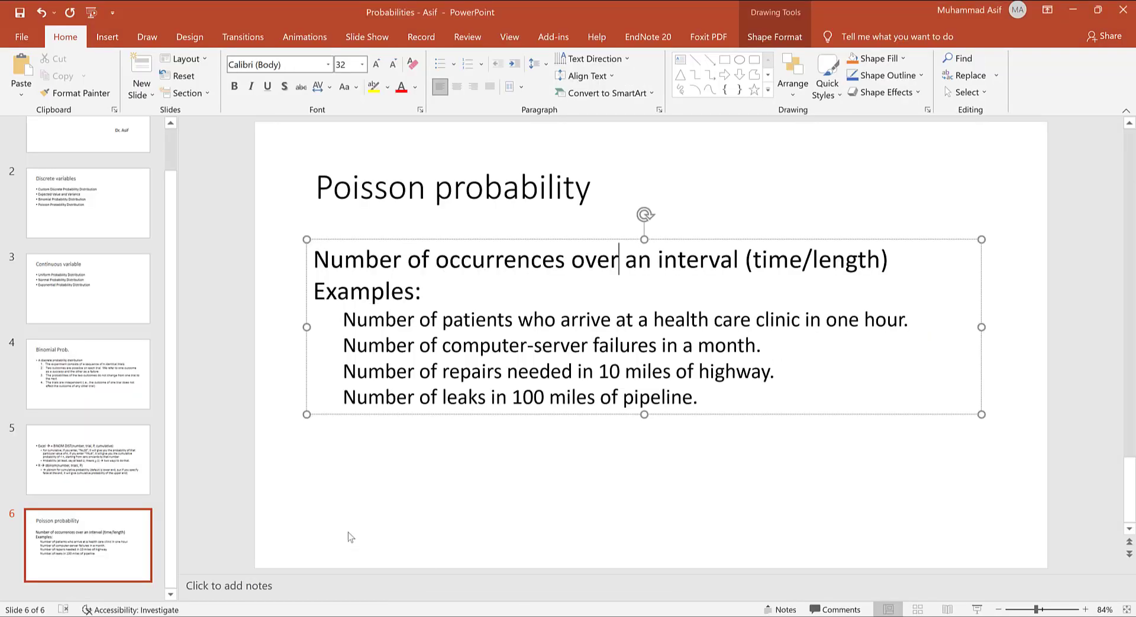
{"action": "left_click", "coordinate": [134, 368]}
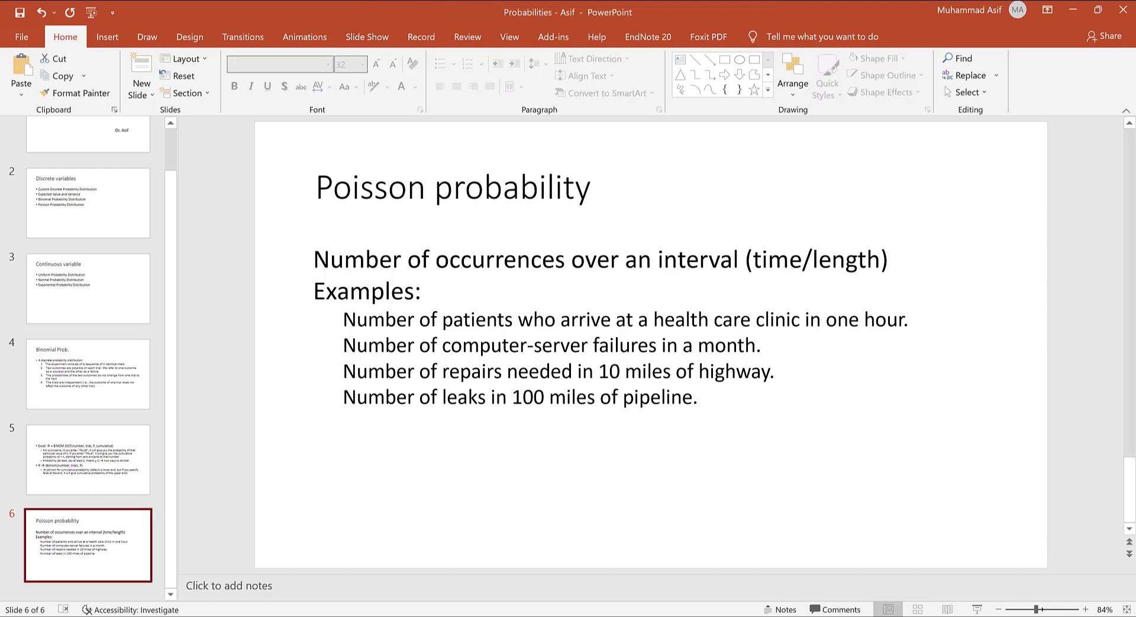
{"action": "key", "text": "alt+Tab"}
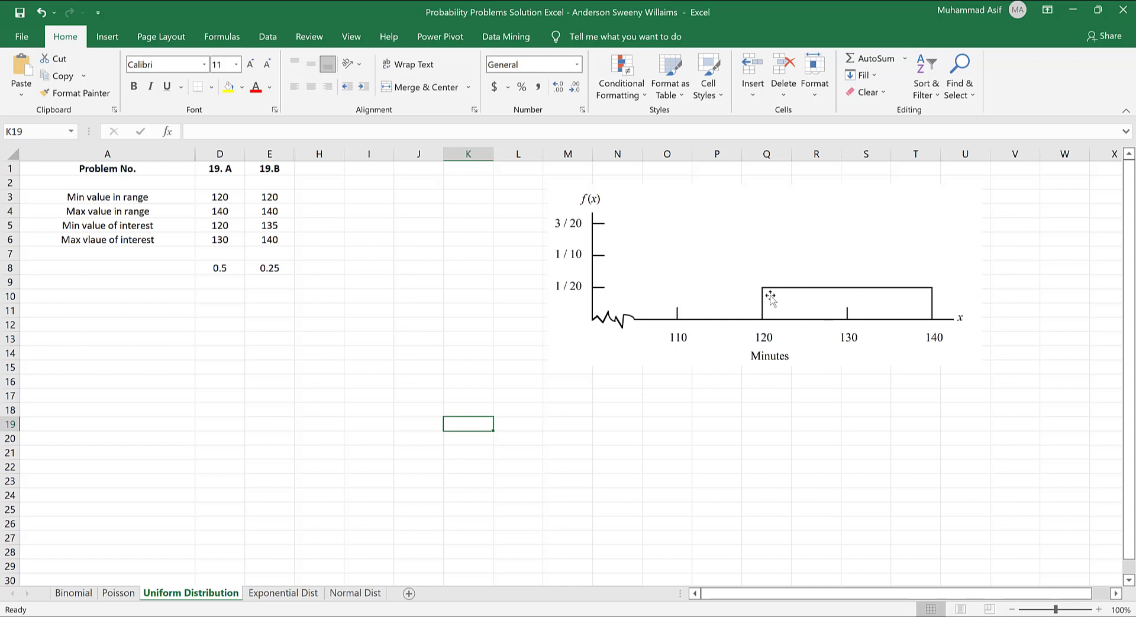
{"action": "left_click_drag", "start_coordinate": [745, 262], "coordinate": [715, 270]}
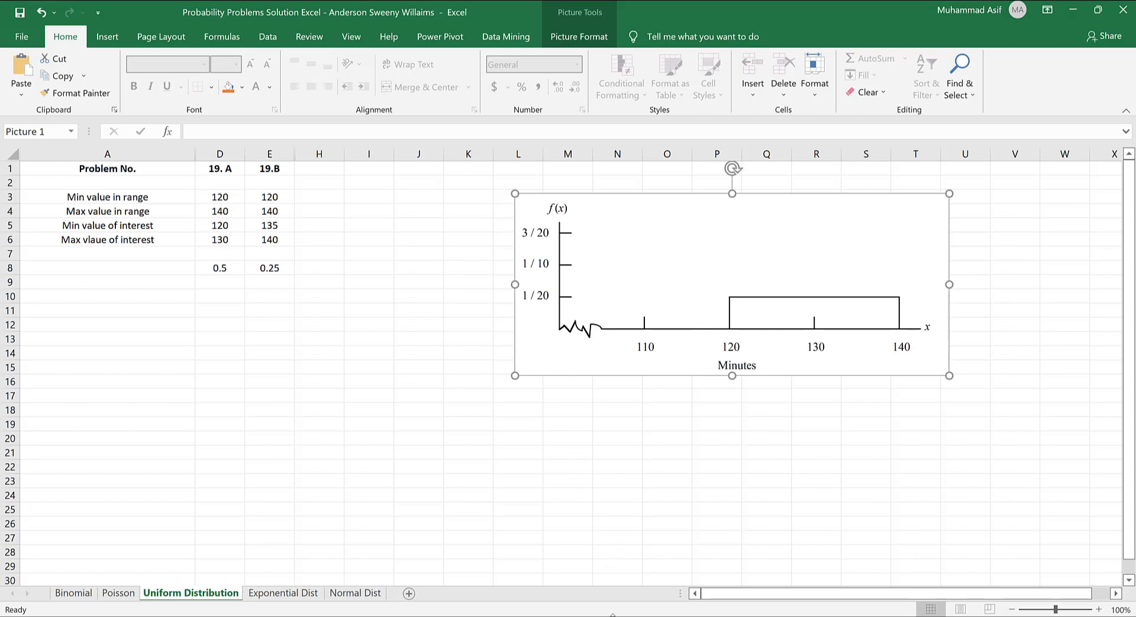
Switch to Foxit PhantomPDF, maximize it, and read problem 19, marking the quoted flight time of 2 hours, 5 minutes
{"action": "left_click", "coordinate": [606, 616]}
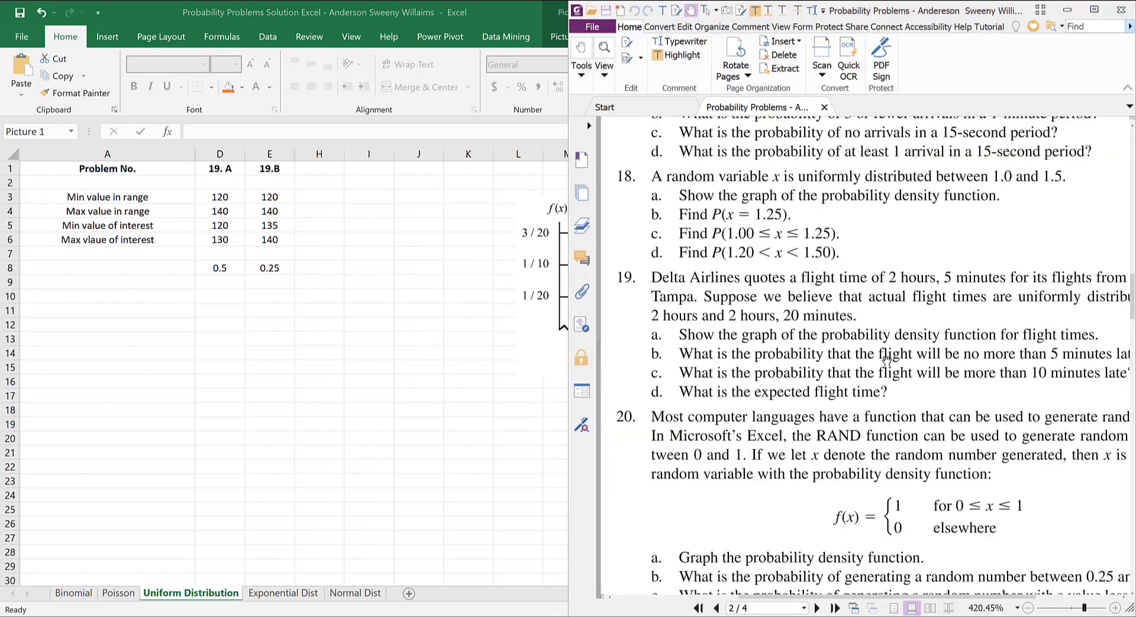
{"action": "left_click", "coordinate": [1097, 9]}
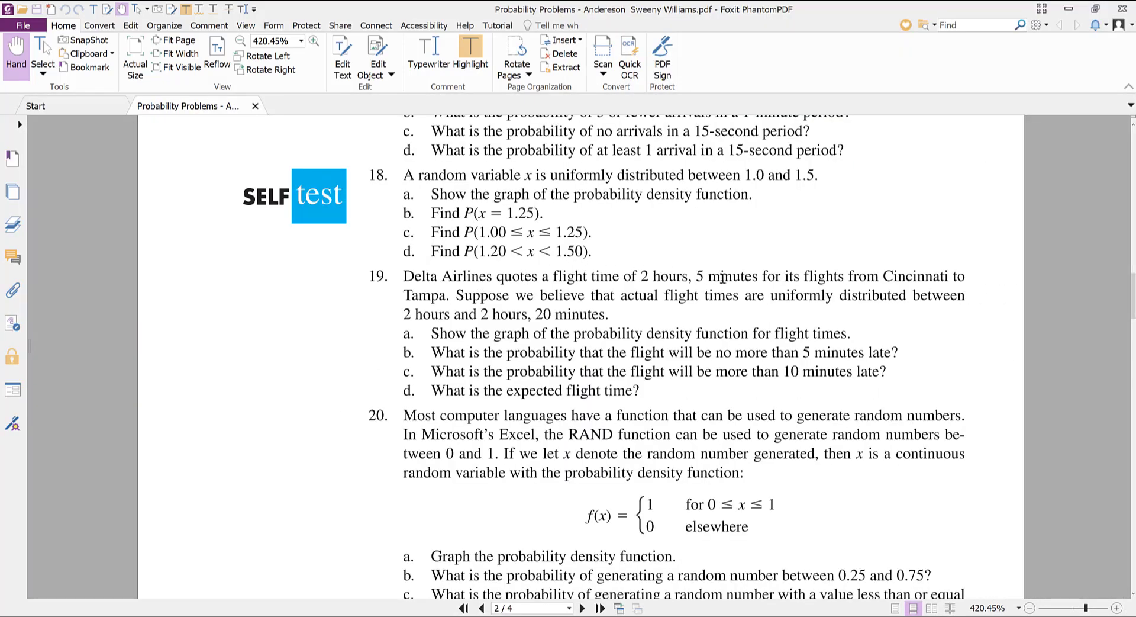
{"action": "left_click_drag", "start_coordinate": [641, 275], "coordinate": [748, 277]}
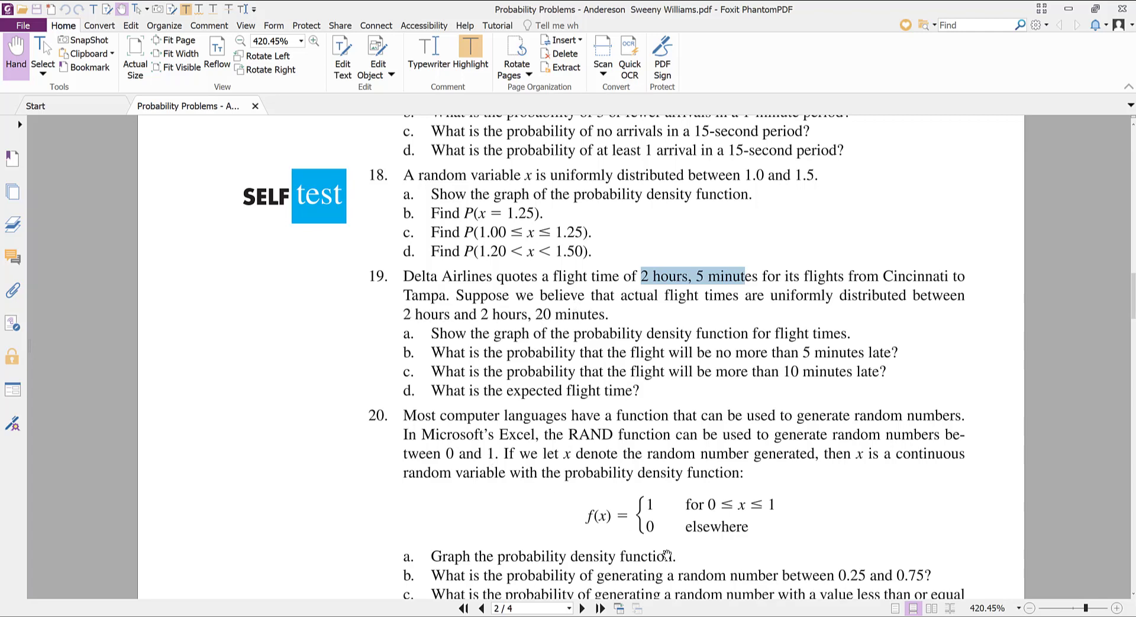
Compare the uniform density graph in Excel with the problem 19 text in Foxit PhantomPDF, finishing back in Excel
{"action": "mouse_move", "coordinate": [663, 616]}
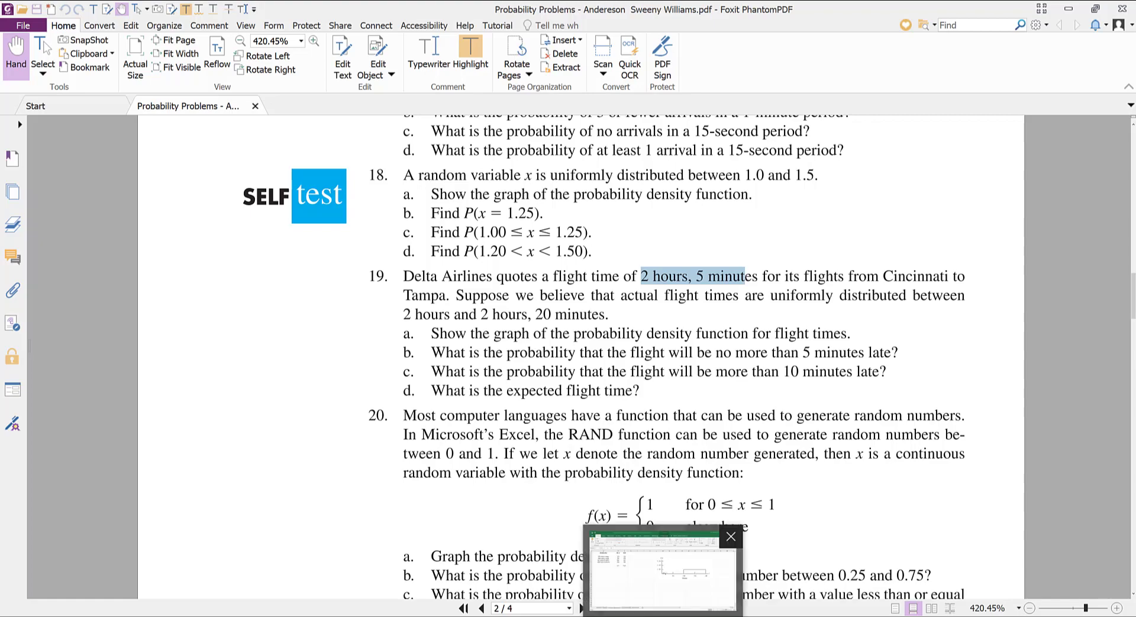
{"action": "left_click", "coordinate": [662, 568]}
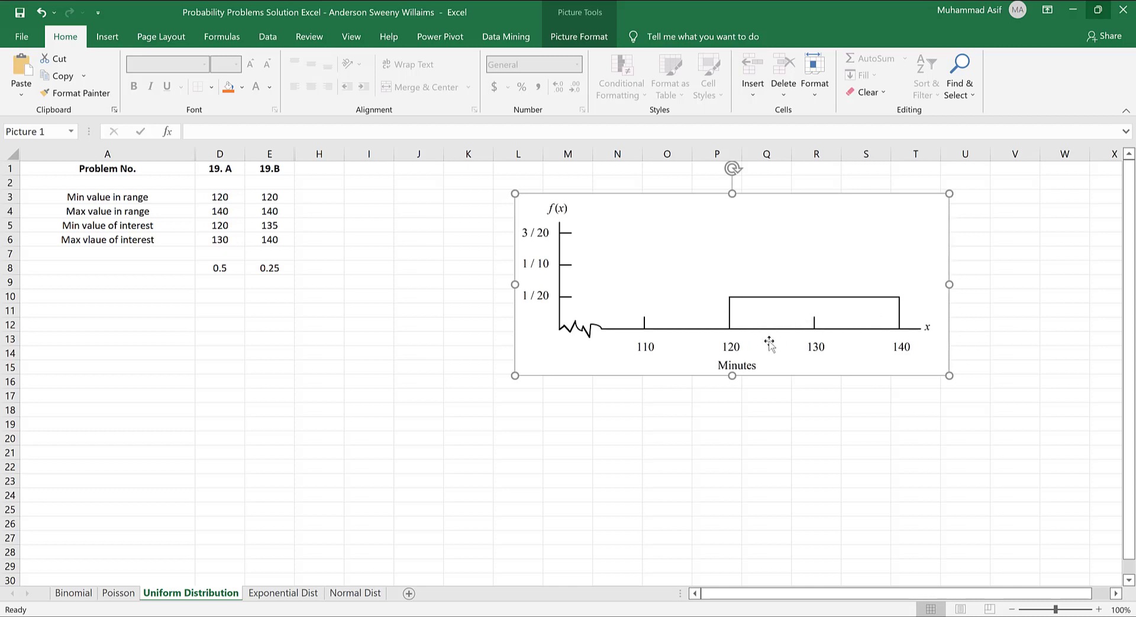
{"action": "mouse_move", "coordinate": [495, 615]}
{"action": "left_click", "coordinate": [495, 577]}
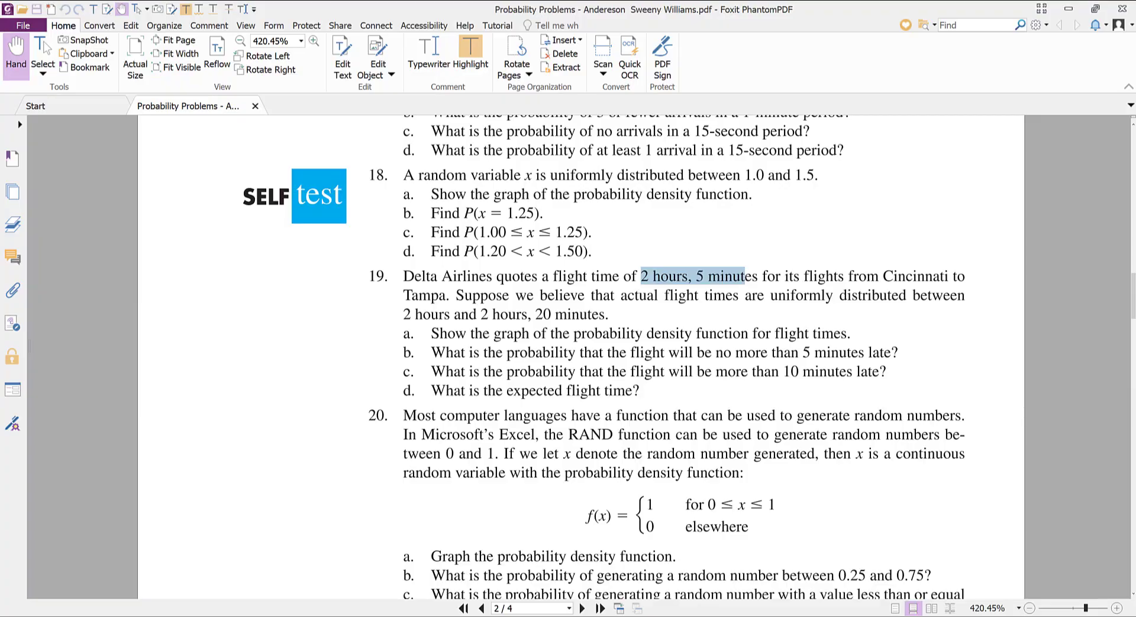
{"action": "key", "text": "alt+Tab"}
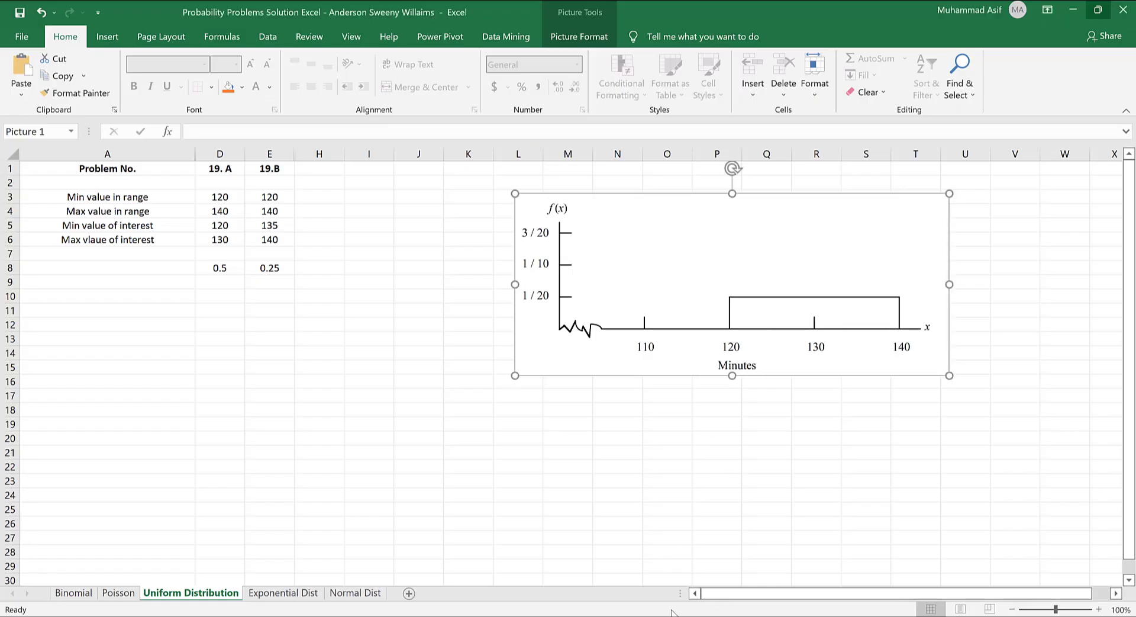
Switch to Foxit PhantomPDF and mark the quoted flight time "of 2 hours, 5 minutes" in problem 19
{"action": "key", "text": "alt+Tab"}
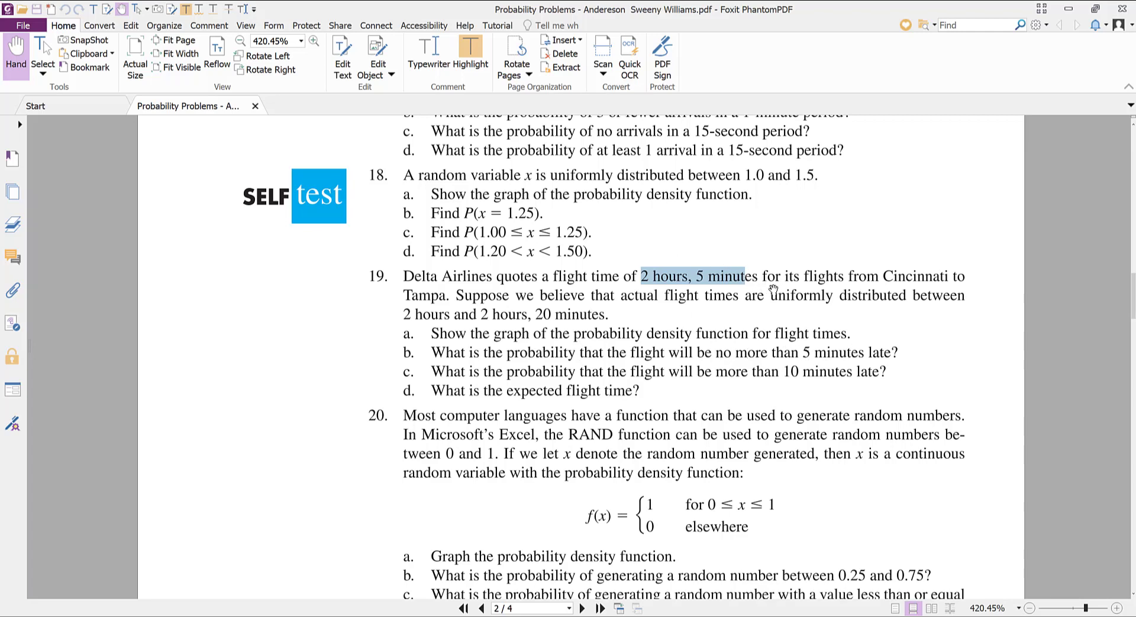
{"action": "left_click", "coordinate": [655, 272]}
{"action": "left_click_drag", "start_coordinate": [623, 276], "coordinate": [752, 274]}
{"action": "left_click_drag", "start_coordinate": [758, 271], "coordinate": [758, 273]}
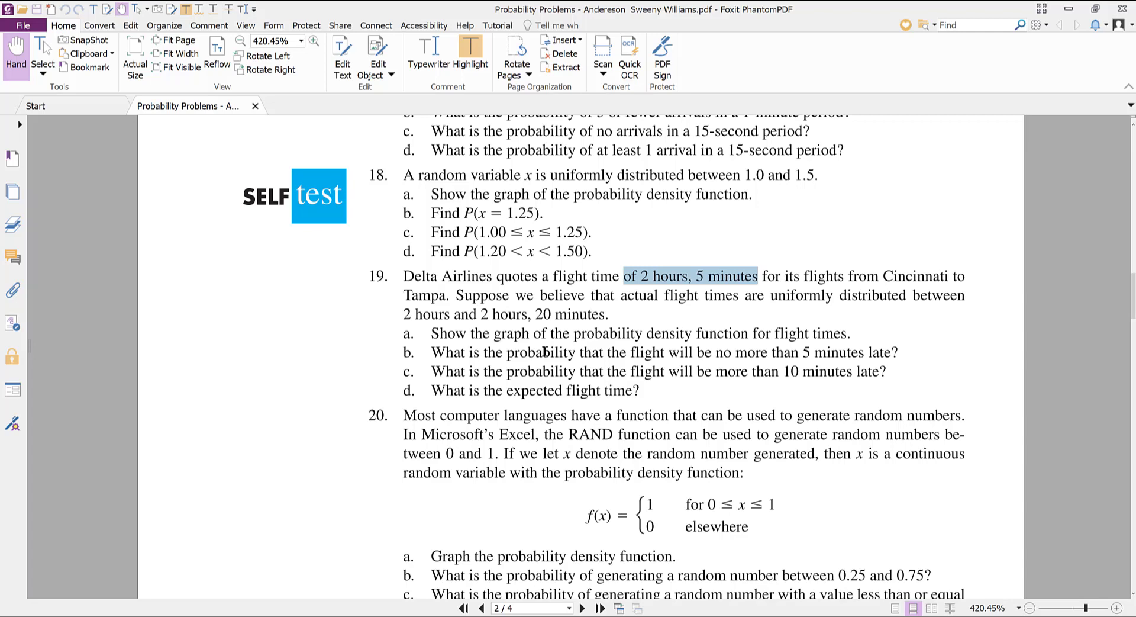
Switch to Excel and compare the problem 19.A range and values of interest in D3:D6 with the density graph
{"action": "mouse_move", "coordinate": [664, 615]}
{"action": "left_click", "coordinate": [675, 571]}
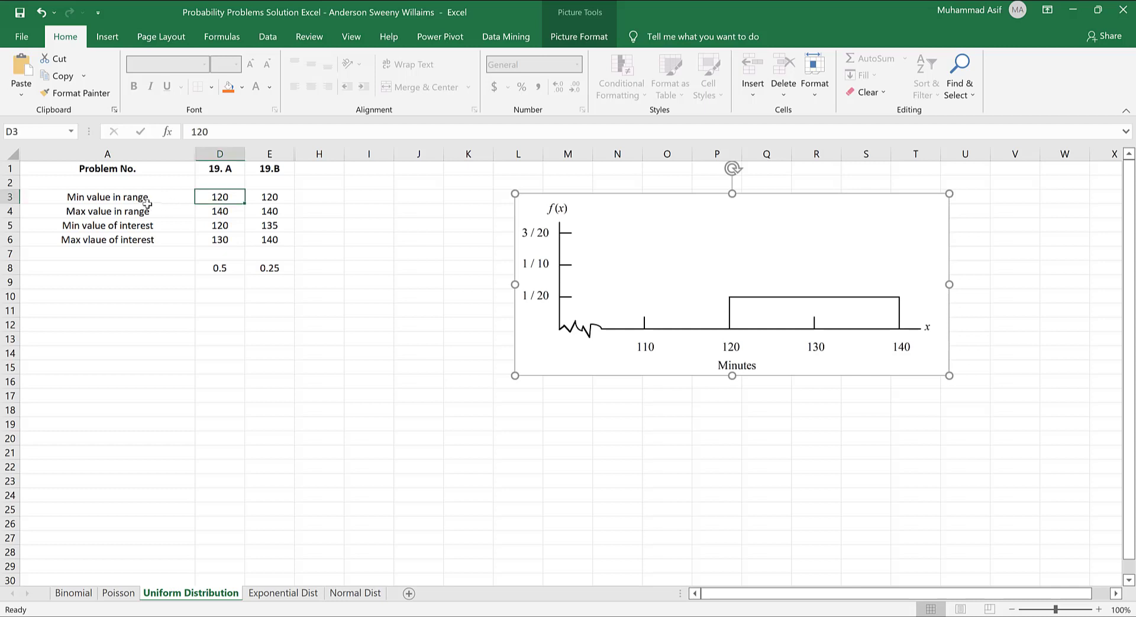
{"action": "left_click", "coordinate": [218, 197]}
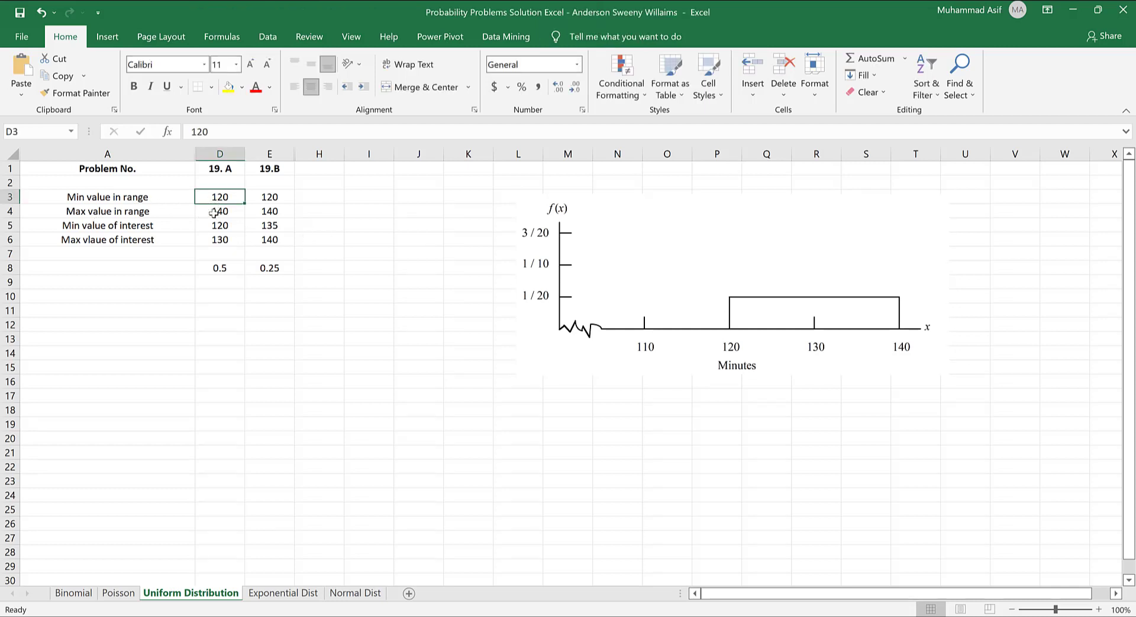
{"action": "key", "text": "Down"}
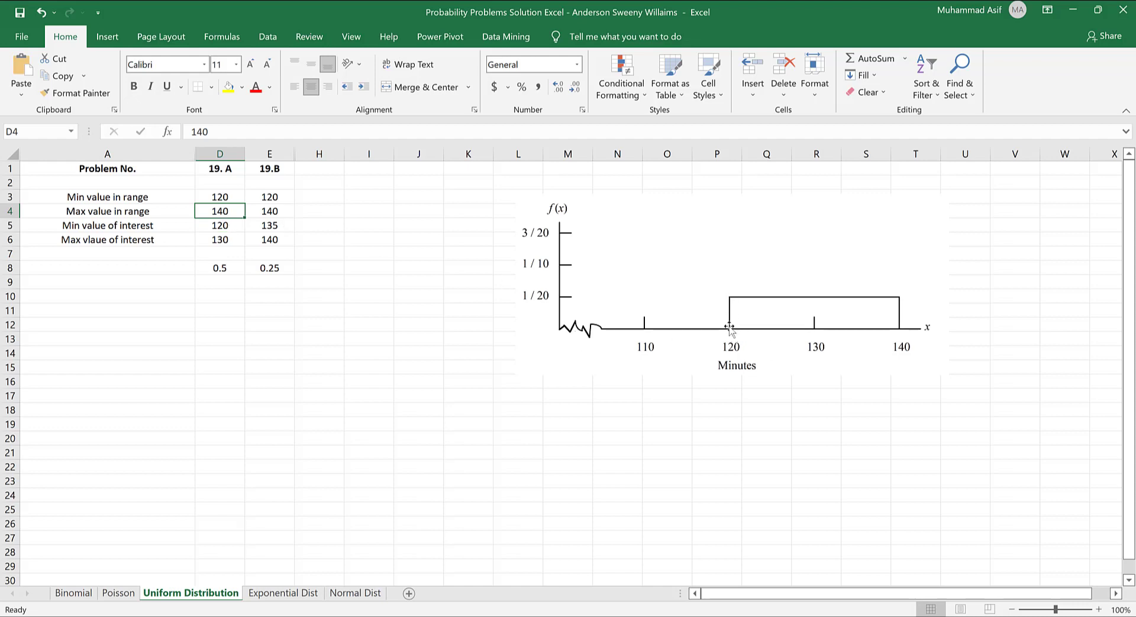
{"action": "double_click", "coordinate": [221, 224]}
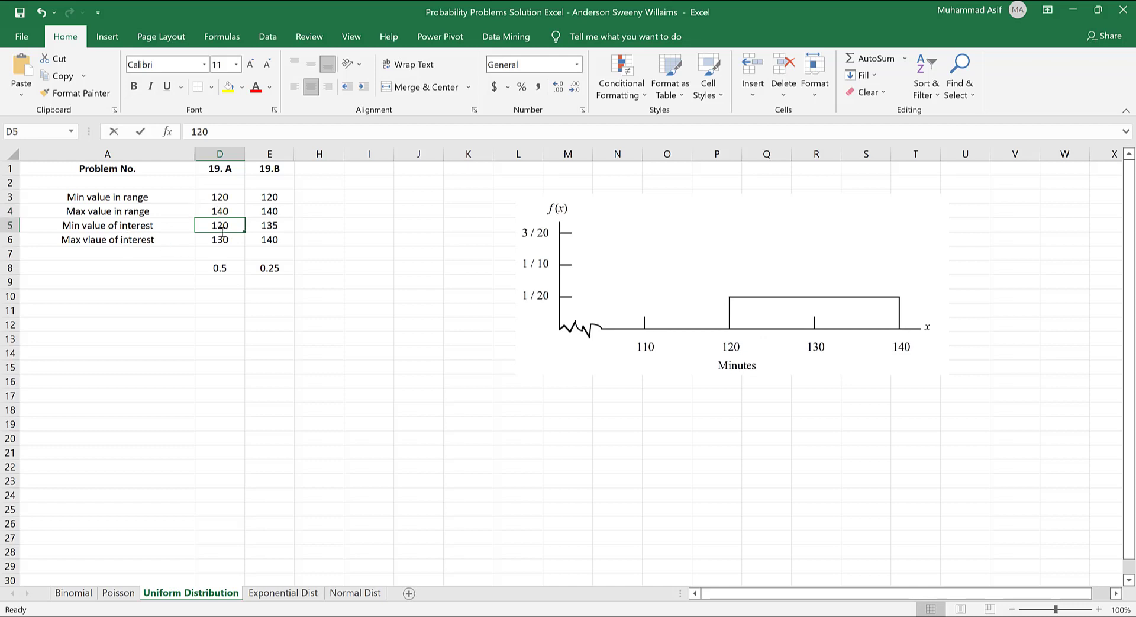
{"action": "left_click", "coordinate": [224, 382]}
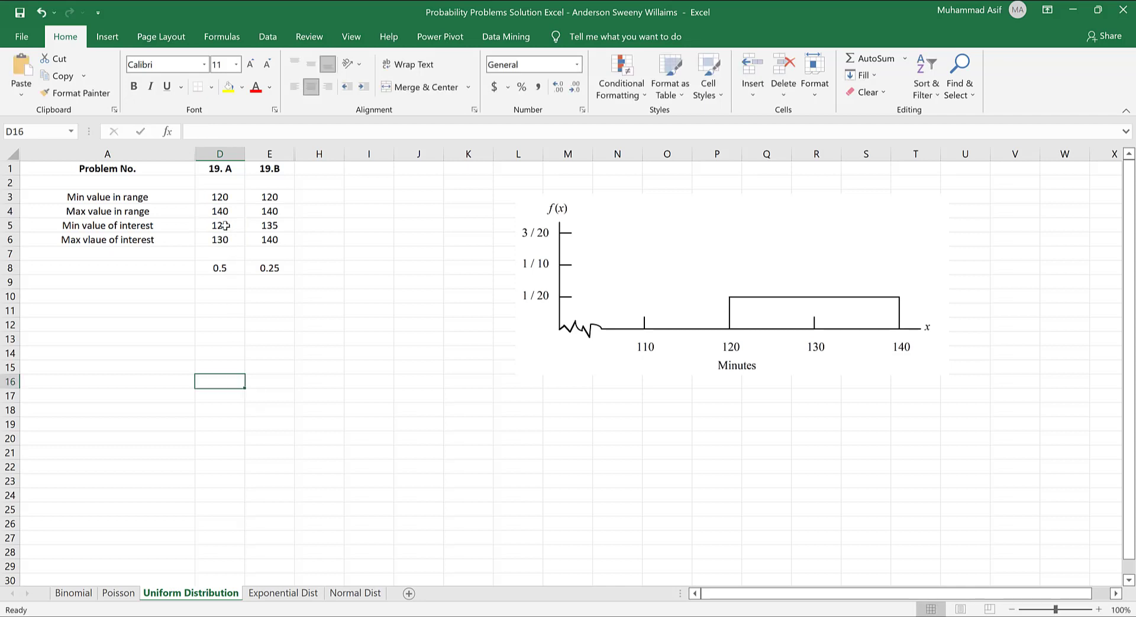
{"action": "left_click", "coordinate": [225, 228]}
{"action": "left_click_drag", "start_coordinate": [225, 235], "coordinate": [225, 240]}
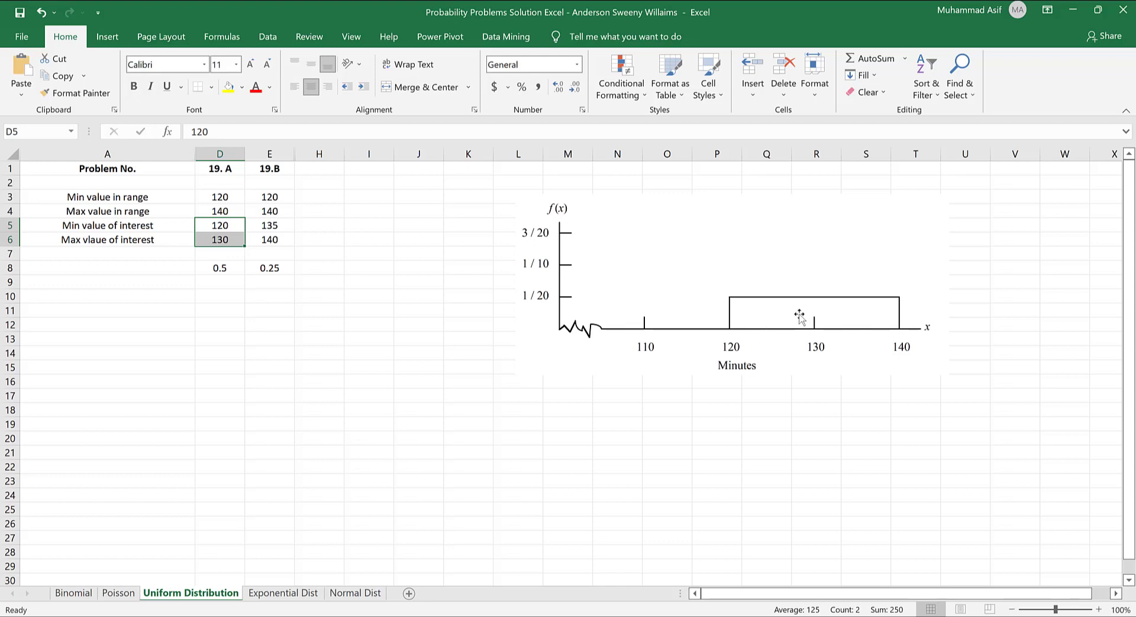
{"action": "left_click", "coordinate": [387, 334]}
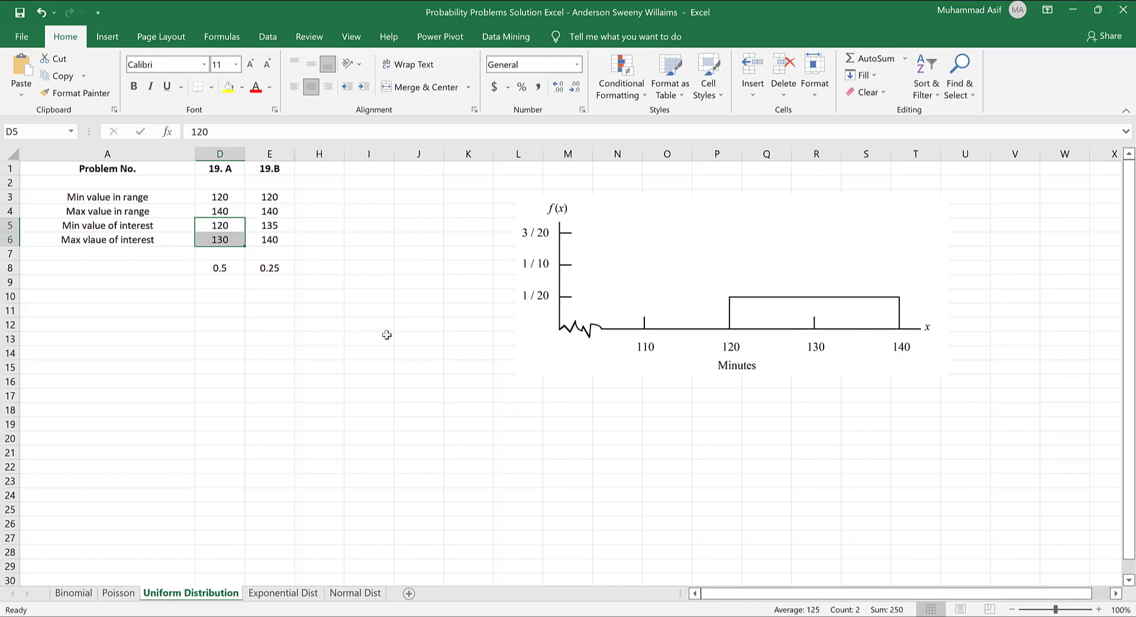
Examine the probability formula in D8 and its cell references, briefly displaying the sheet's formulas before restoring the values view
{"action": "left_click", "coordinate": [220, 268]}
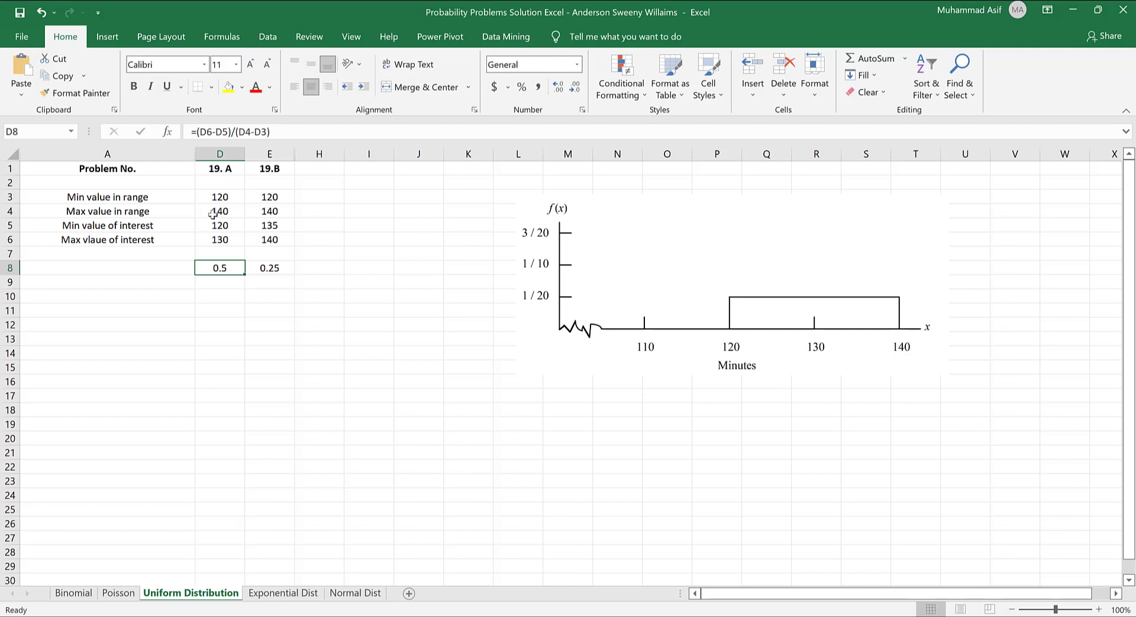
{"action": "left_click", "coordinate": [246, 238]}
{"action": "key", "text": "ctrl+grave"}
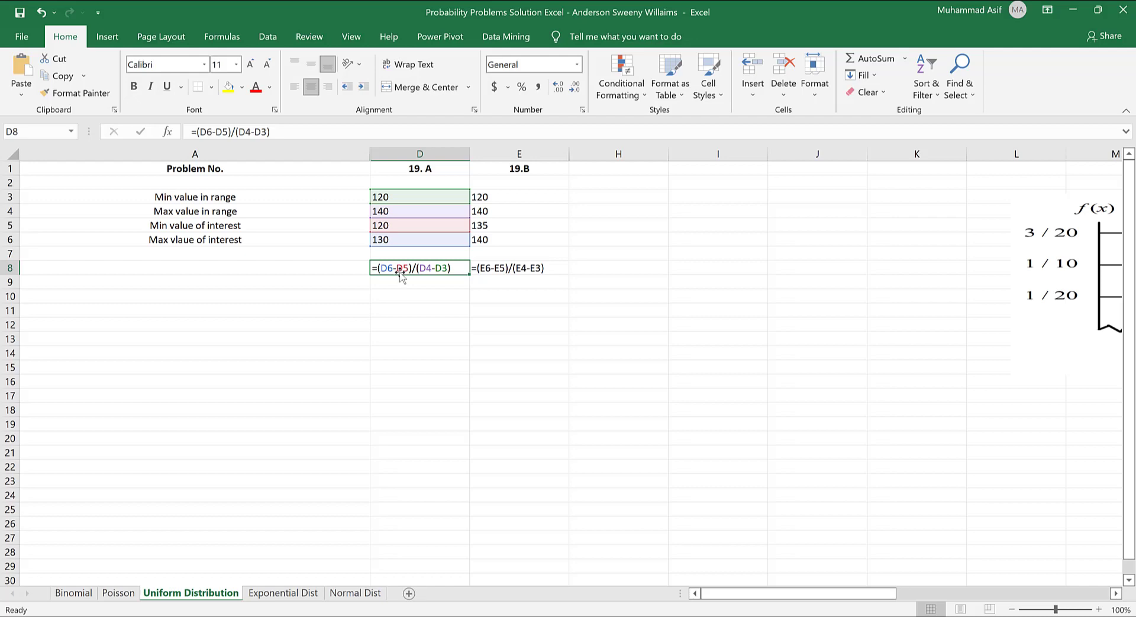
{"action": "key", "text": "ctrl+grave"}
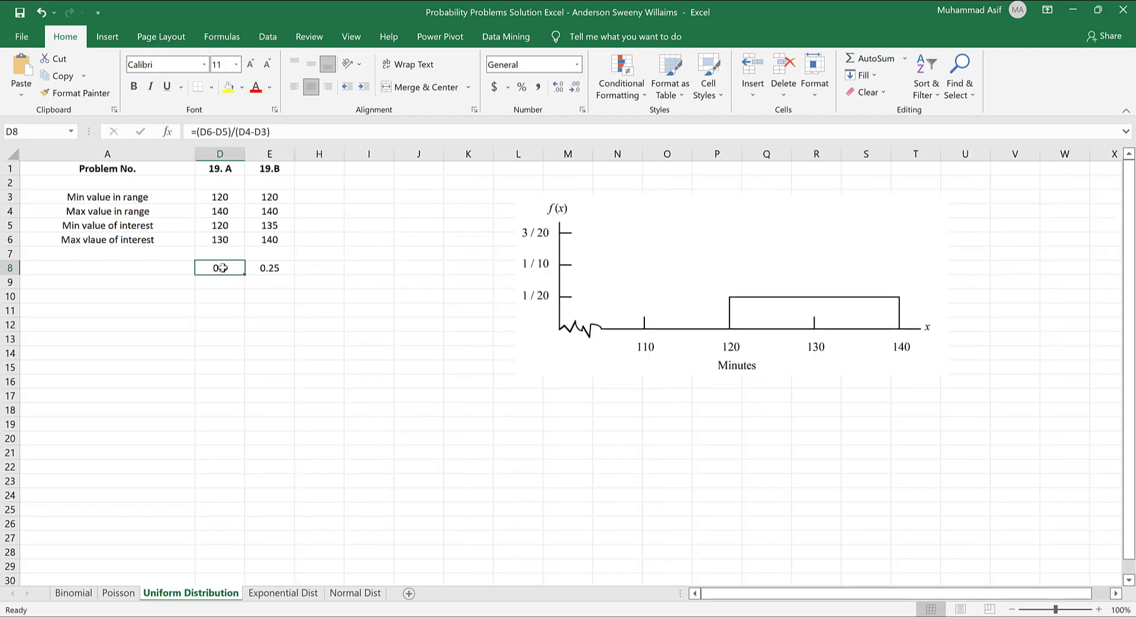
{"action": "left_click", "coordinate": [260, 131]}
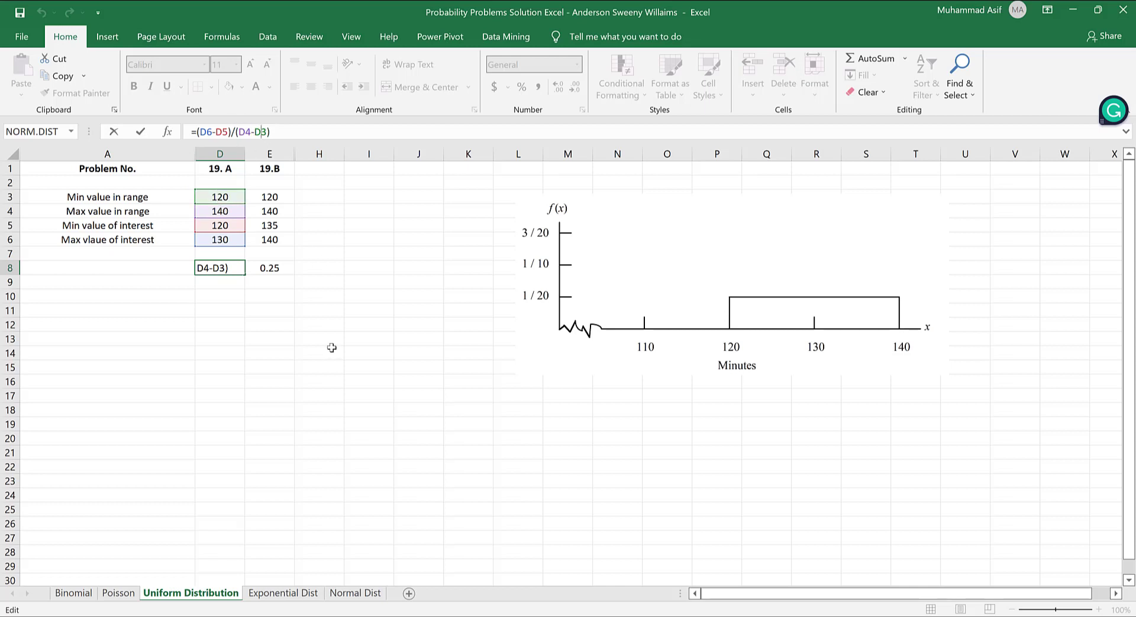
{"action": "key", "text": "ctrl+Return"}
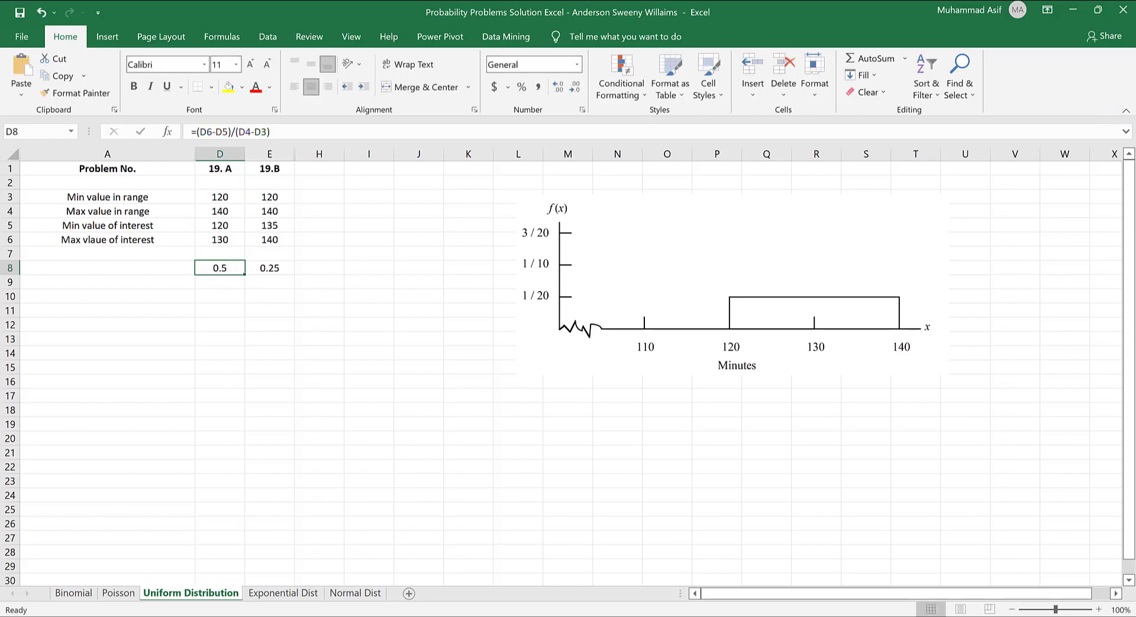
Switch to Foxit PhantomPDF and mark question c of problem 19, about the flight being more than 10 minutes late
{"action": "mouse_move", "coordinate": [606, 615]}
{"action": "left_click", "coordinate": [606, 574]}
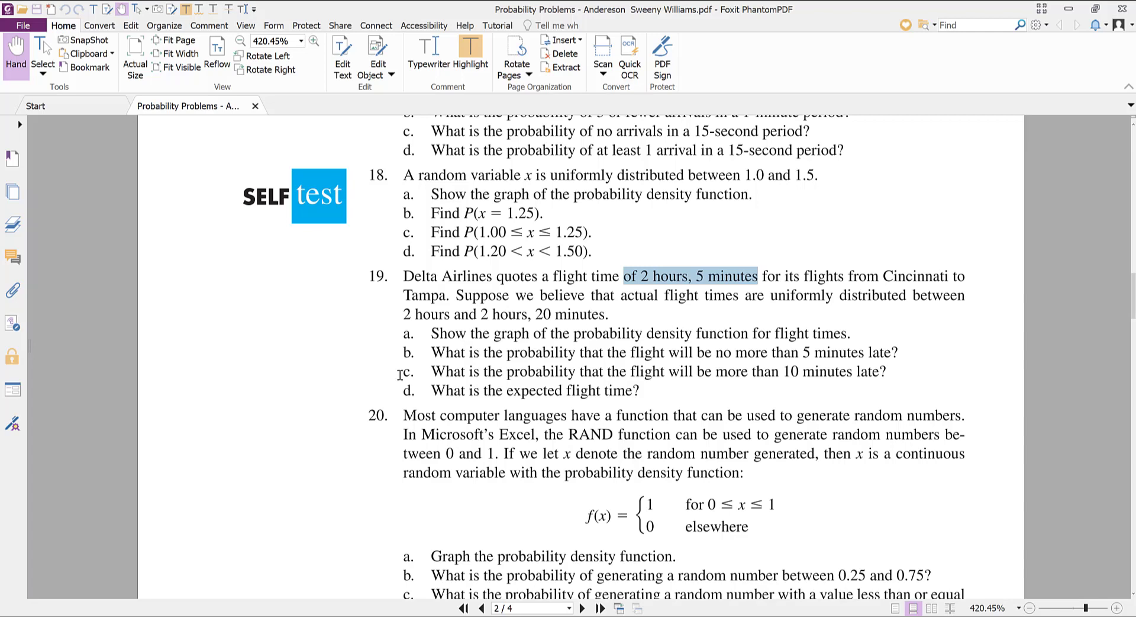
{"action": "left_click_drag", "start_coordinate": [449, 371], "coordinate": [886, 372]}
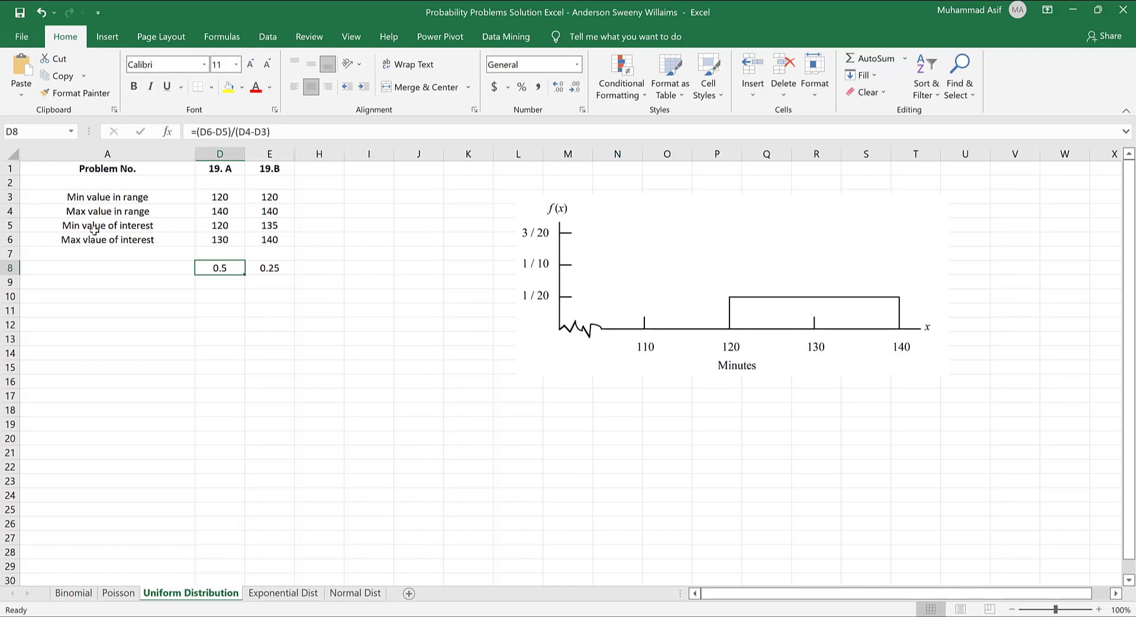
Review the 19.B values of interest in E5 and E6 and the probability formula in E8 in Excel
{"action": "left_click", "coordinate": [275, 226]}
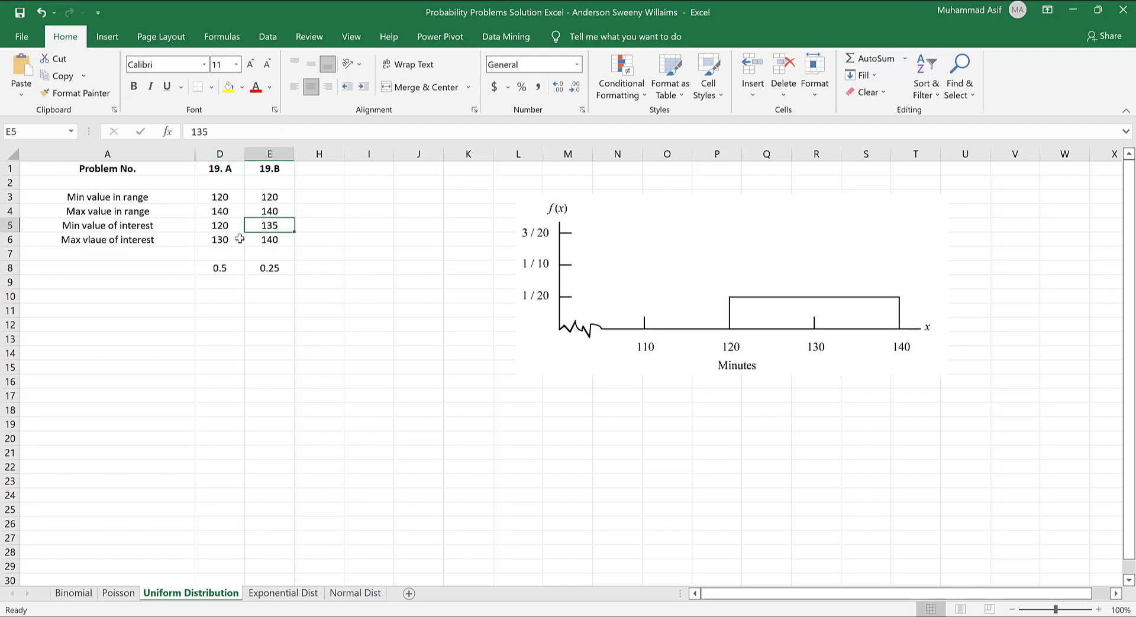
{"action": "left_click", "coordinate": [274, 238]}
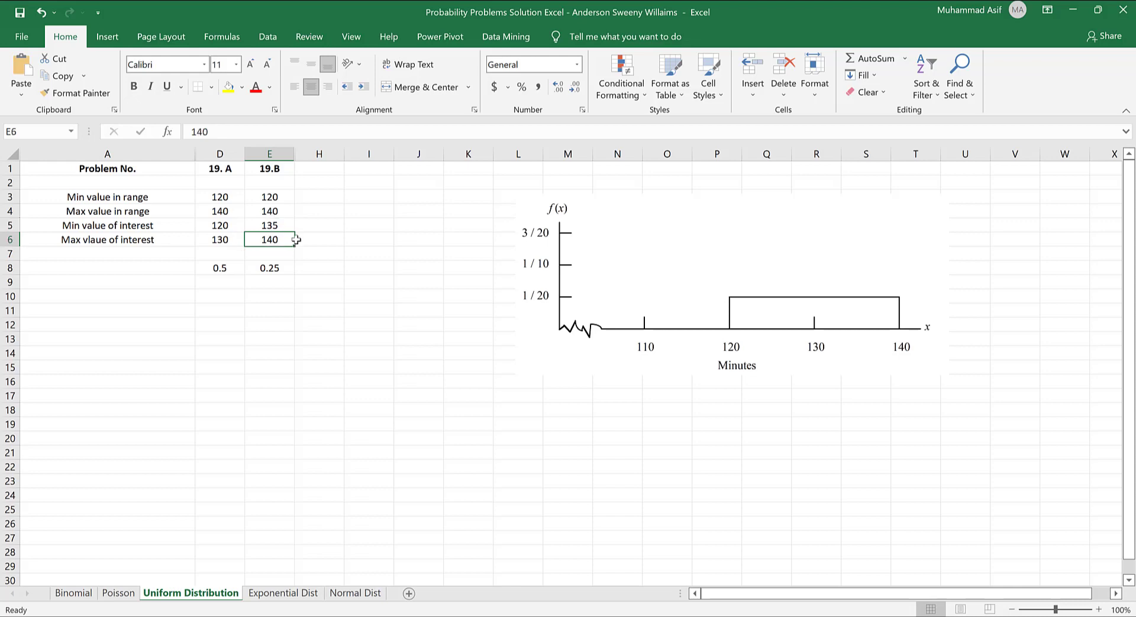
{"action": "left_click", "coordinate": [271, 267]}
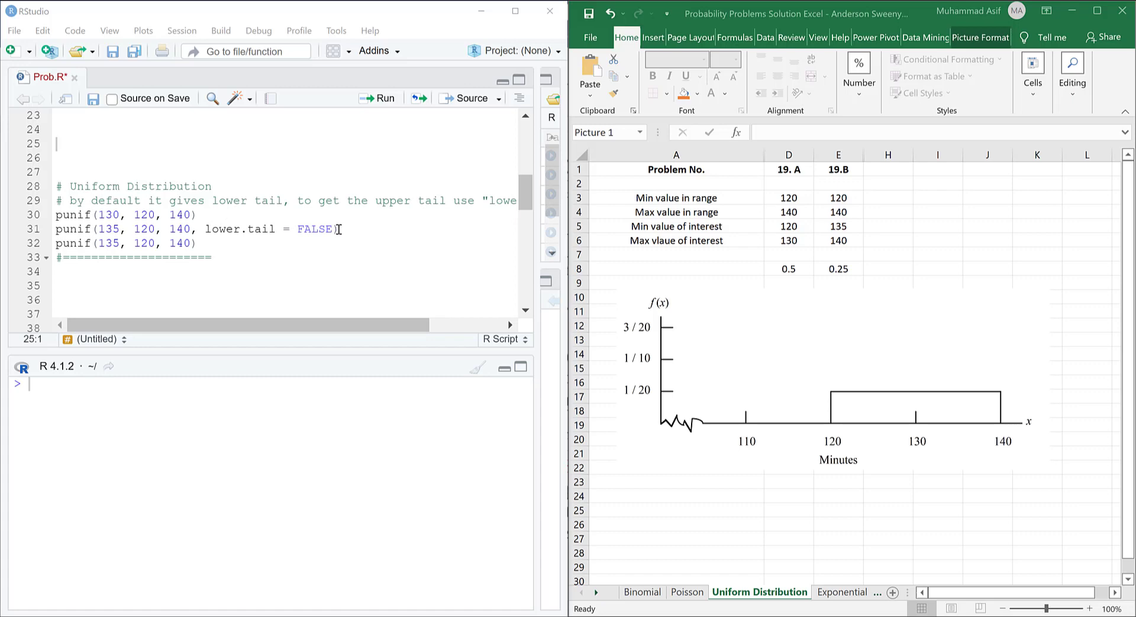
Run punif(130, 120, 140) with its preceding comments and punif(135, 120, 140, lower.tail = FALSE) from the RStudio script
{"action": "left_click", "coordinate": [98, 214]}
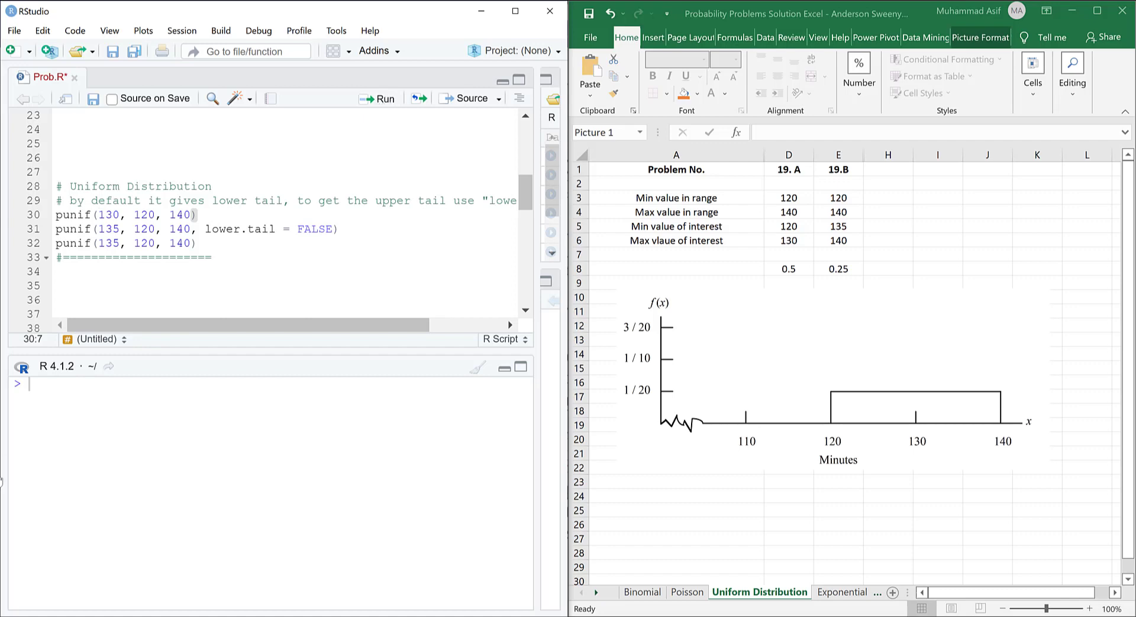
{"action": "key", "text": "ctrl+Return"}
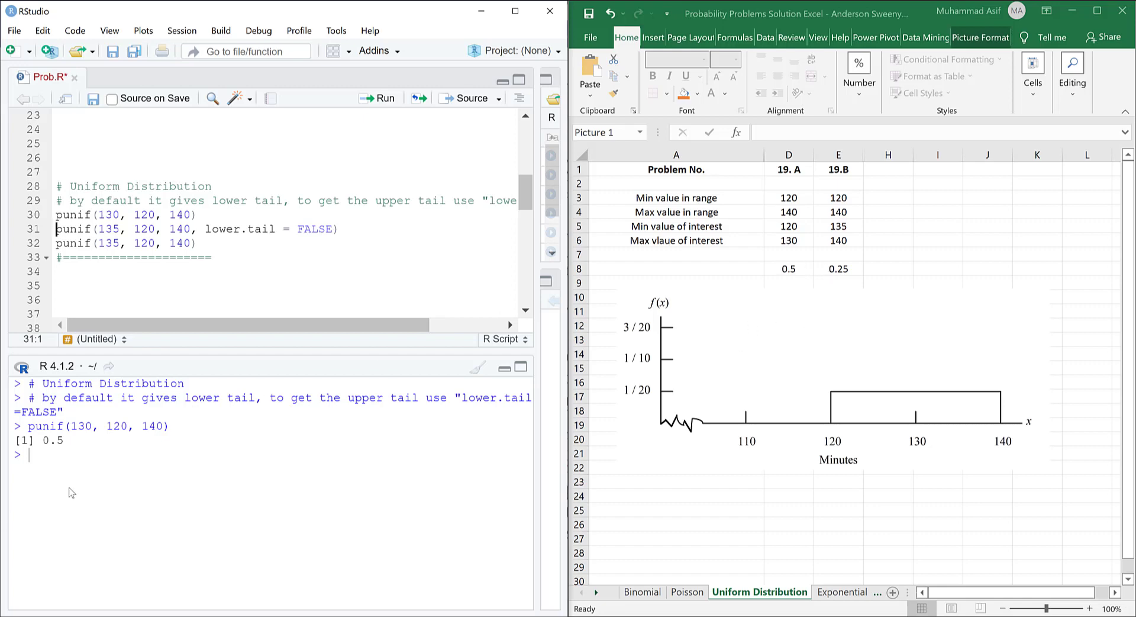
{"action": "left_click", "coordinate": [220, 228]}
{"action": "left_click", "coordinate": [380, 98]}
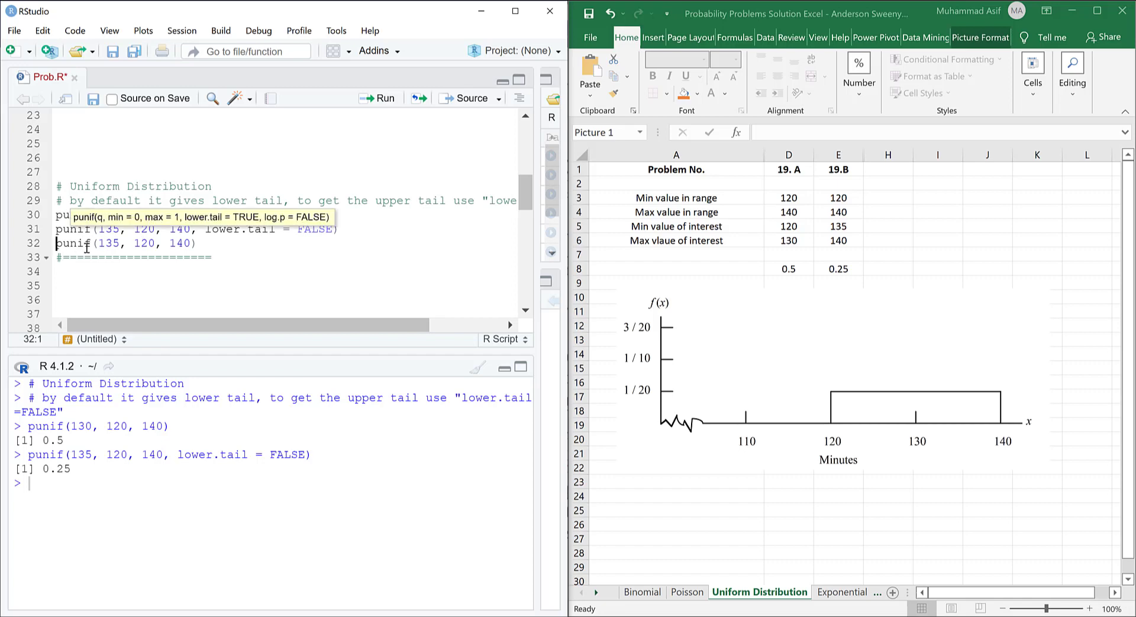
Run the lower-tail line punif(135, 120, 140) from the Uniform Distribution section of the script
{"action": "left_click", "coordinate": [192, 242]}
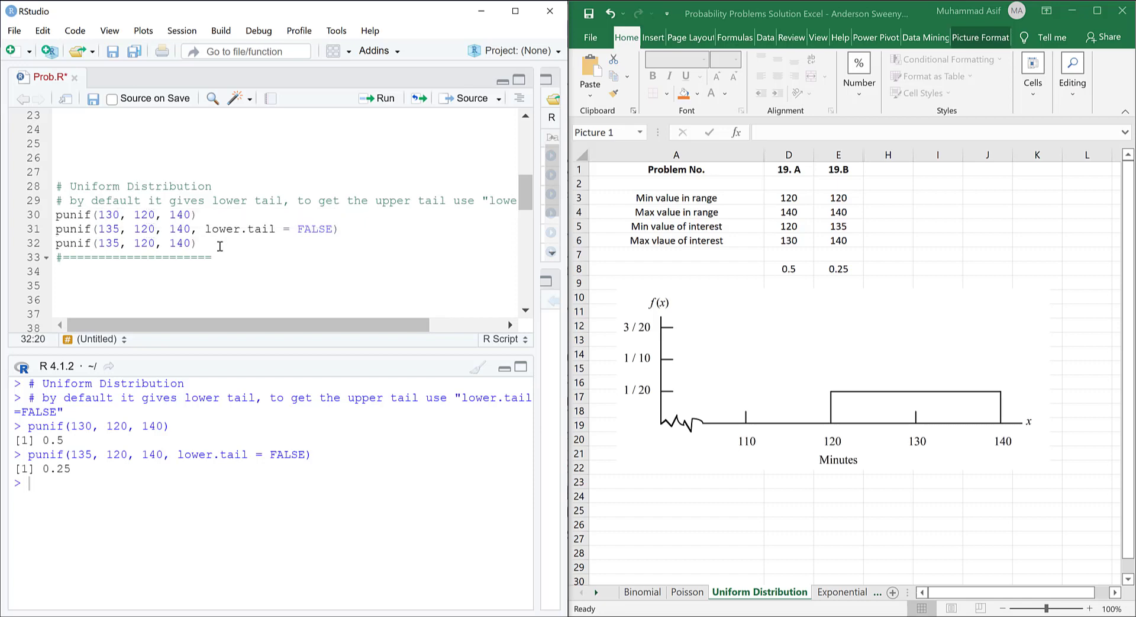
{"action": "key", "text": "Right"}
{"action": "left_click", "coordinate": [125, 244]}
{"action": "key", "text": "ctrl+Return"}
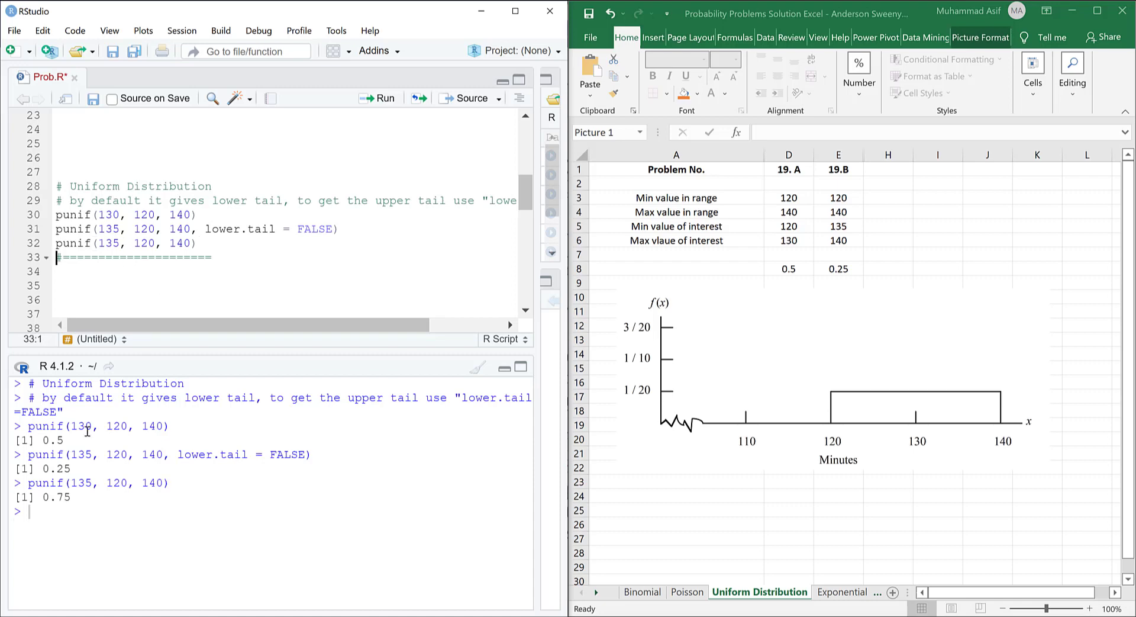